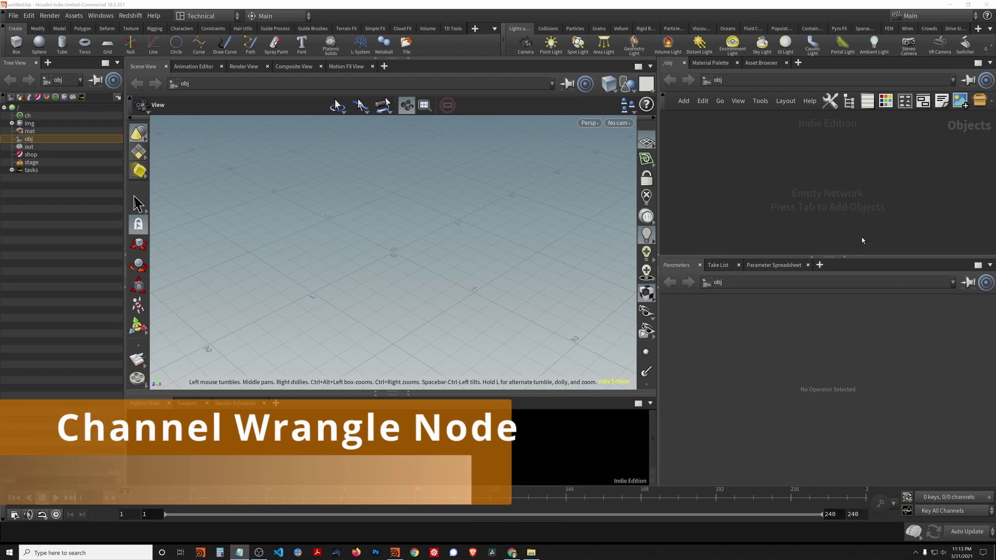
Add a Geometry object to the network and rename it toy
key(Tab)
text(geom)
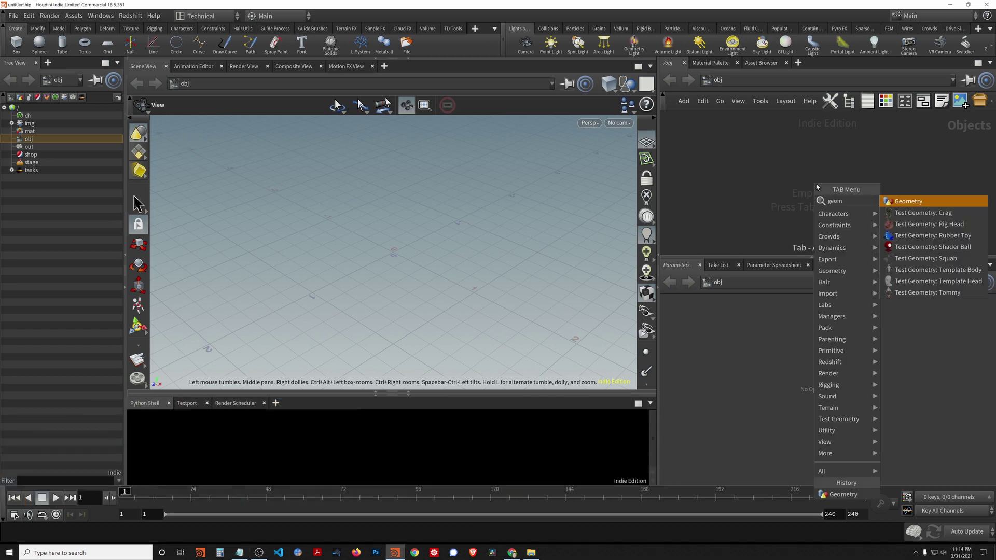
key(Return)
click(816, 184)
double_click(844, 184)
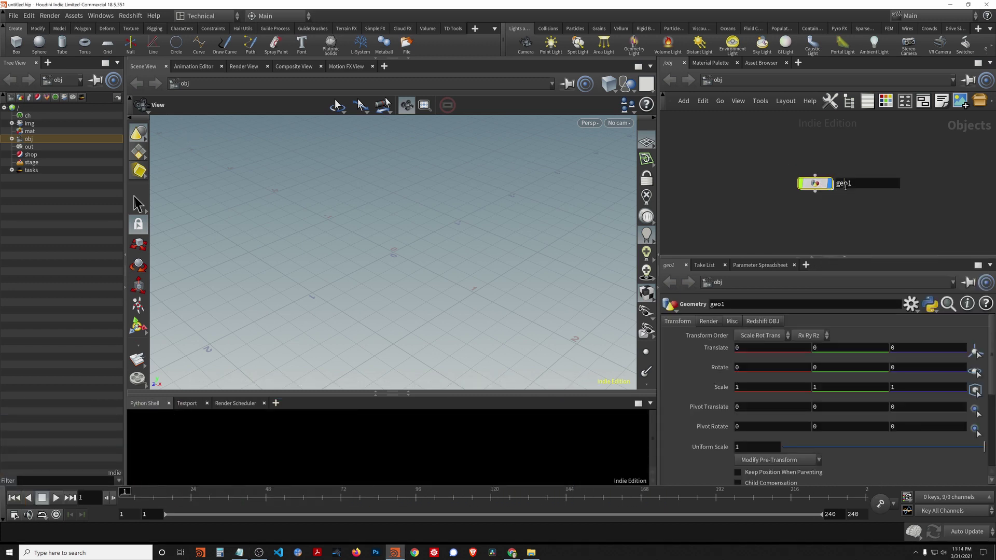
double_click(844, 183)
text(toy)
key(Return)
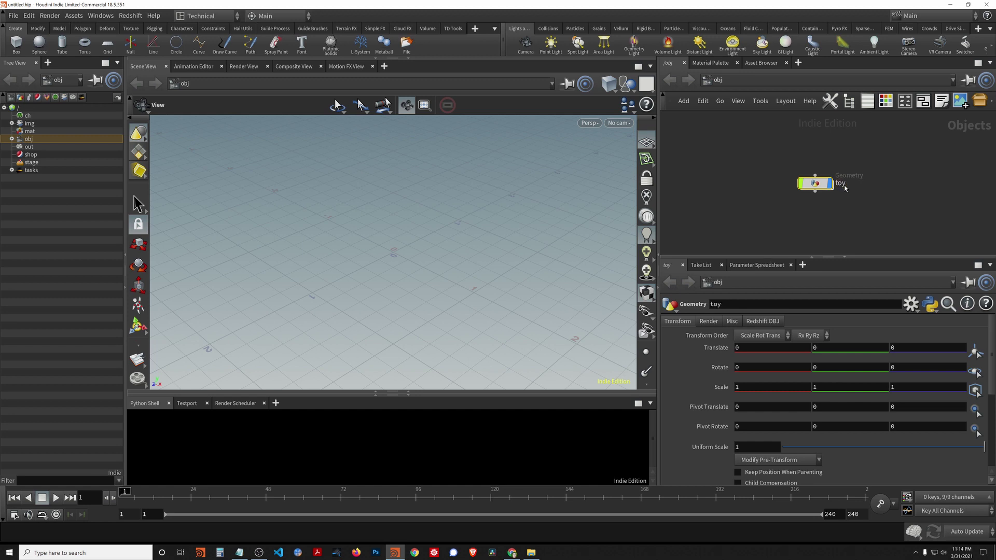
Inside toy, add a Rubber Toy Test Geometry node
double_click(815, 184)
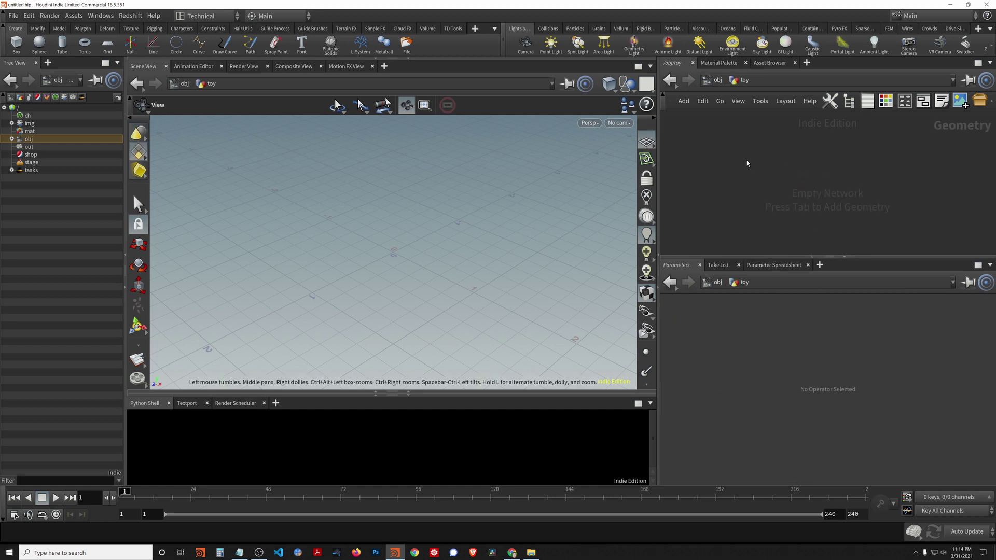
key(Tab)
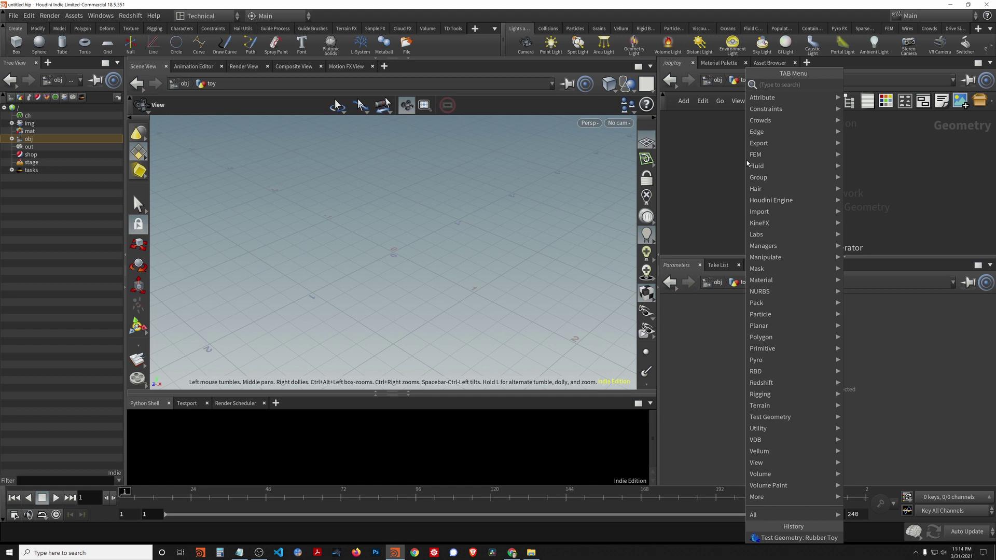
text(test)
key(Down)
key(Down)
key(Return)
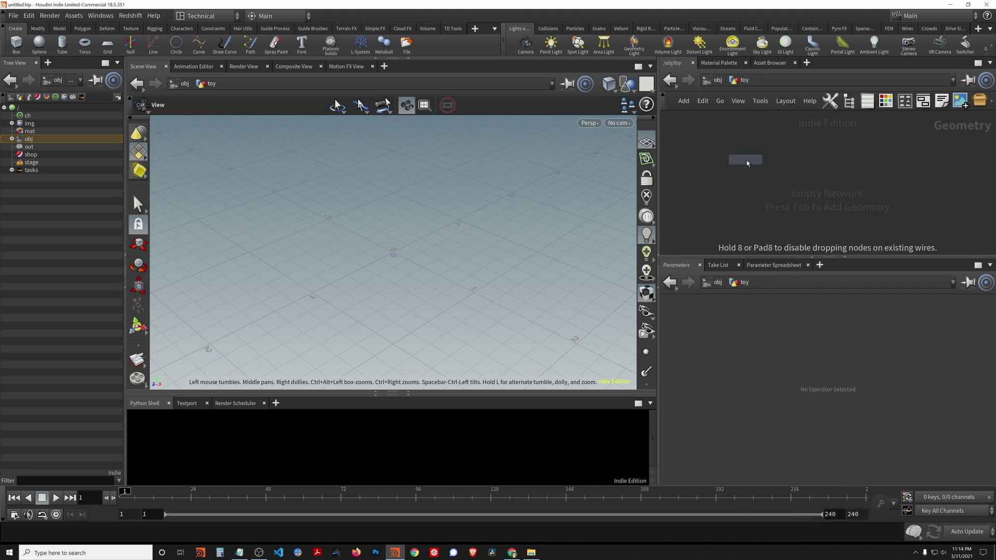
click(747, 163)
Back at object level, display the rubber toy in Smooth Wire Shaded mode
key(u)
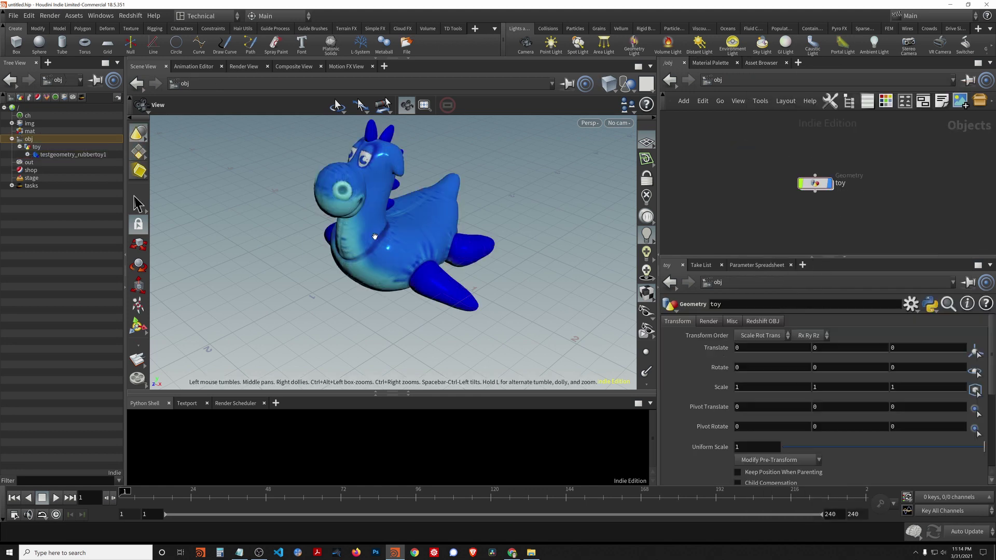
drag(394, 234, 355, 246)
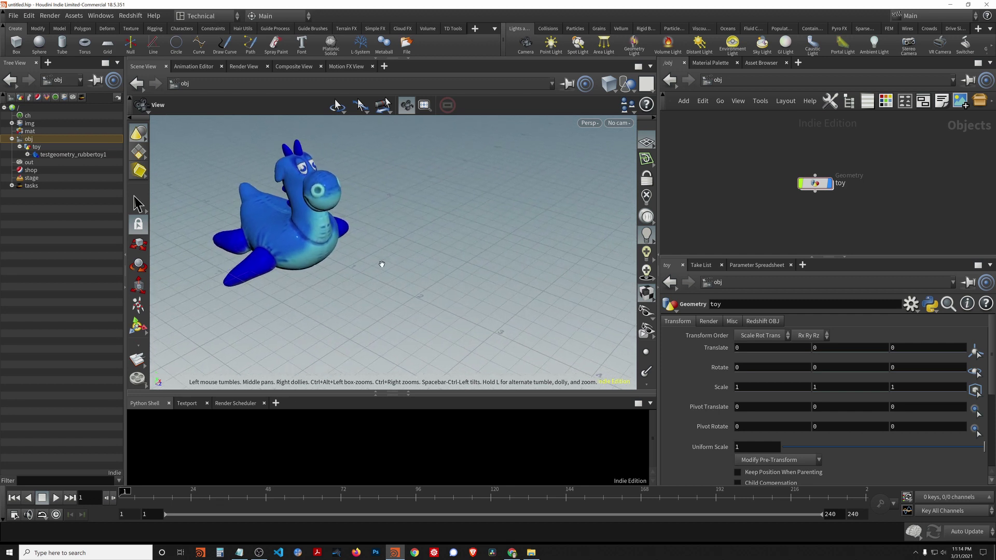
click(609, 83)
click(636, 201)
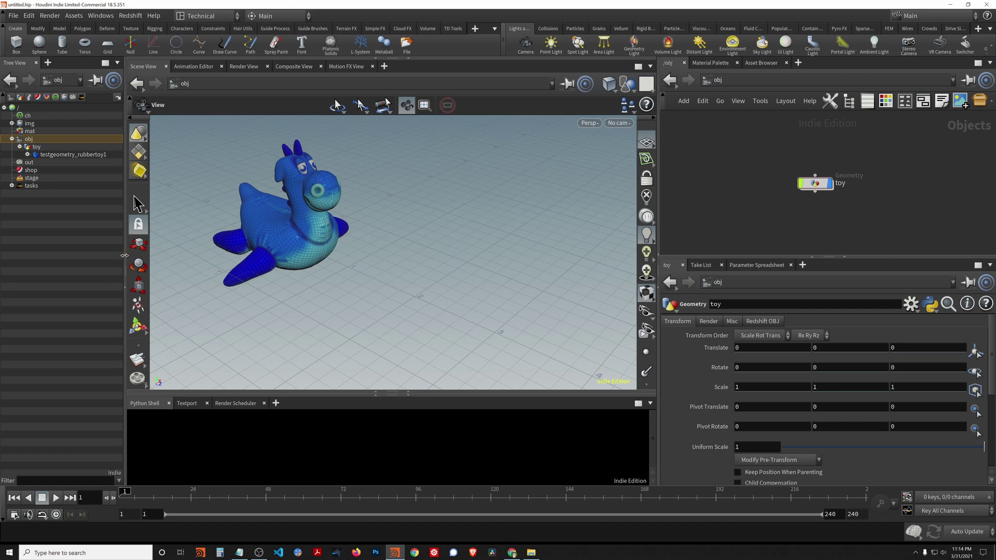
Collapse the tree pane, shelf row and Python Shell pane, then move the toy node up-left
drag(124, 256, 4, 254)
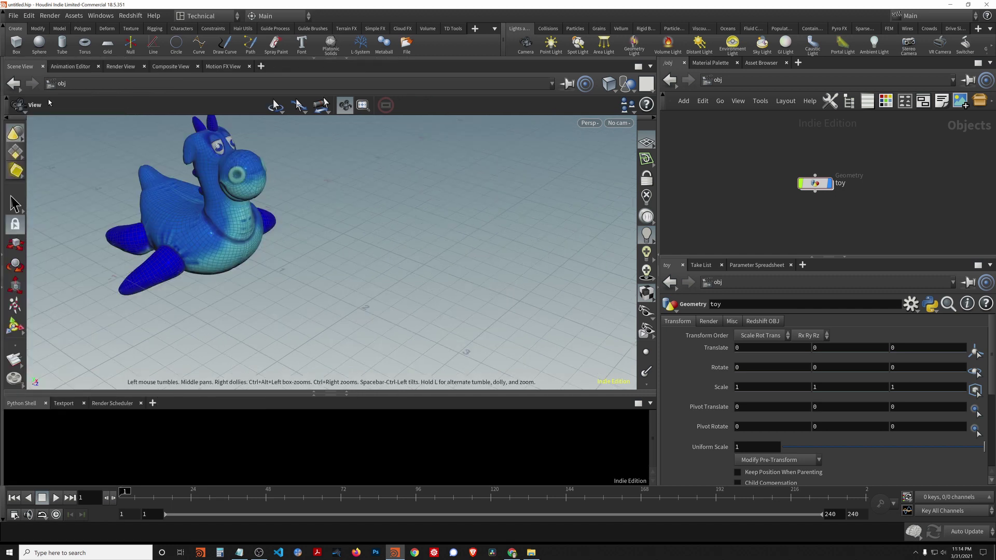
click(5, 49)
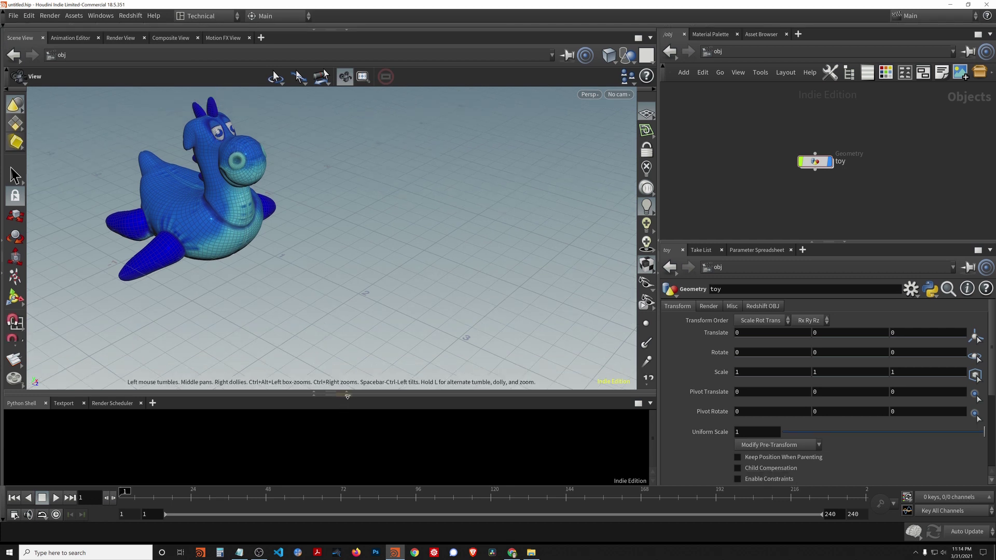
click(346, 395)
mouse_move(319, 231)
mouse_down()
mouse_move(389, 216)
mouse_move(349, 263)
mouse_move(332, 233)
mouse_up()
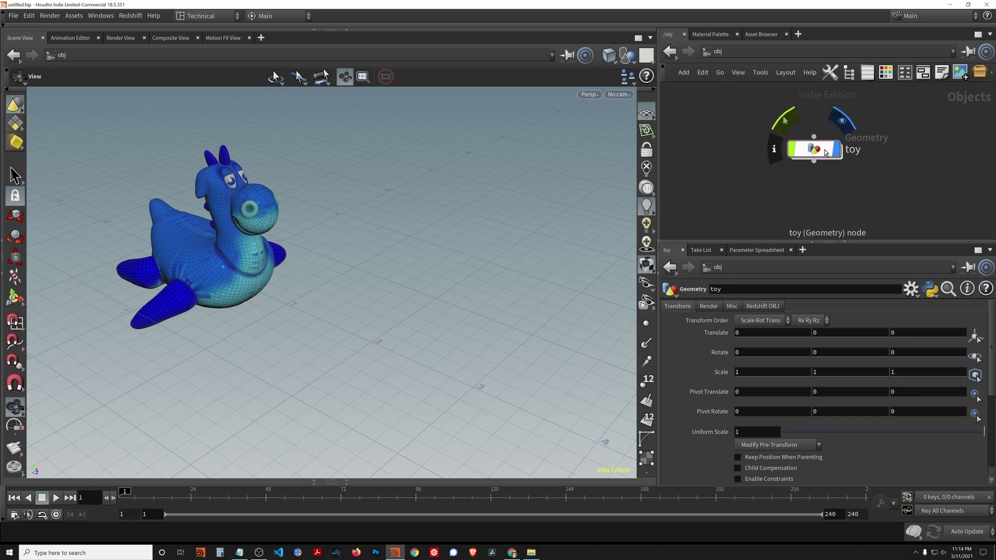
drag(826, 164, 752, 139)
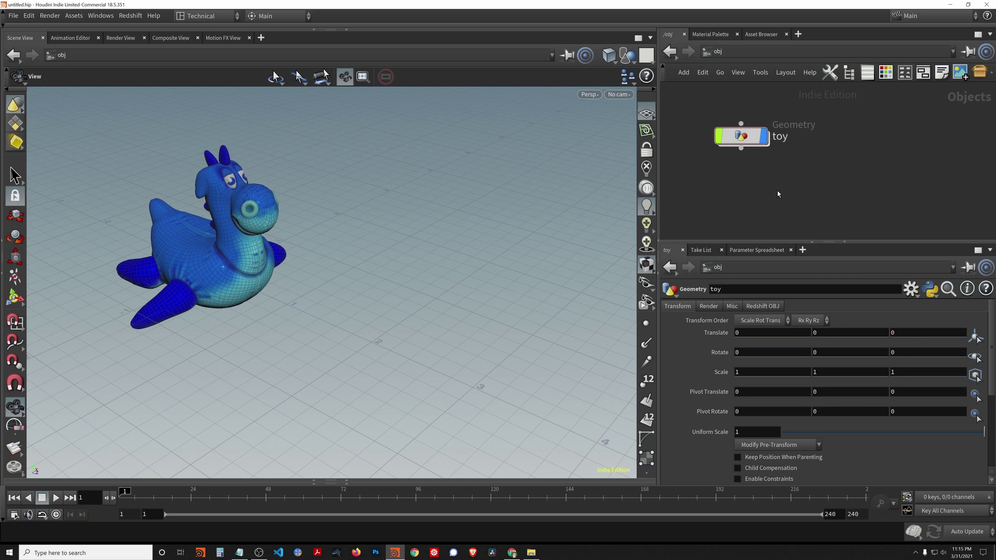
Add a CHOP Network right of toy, rename it motion, and go inside it
key(Tab)
text(ch)
key(Return)
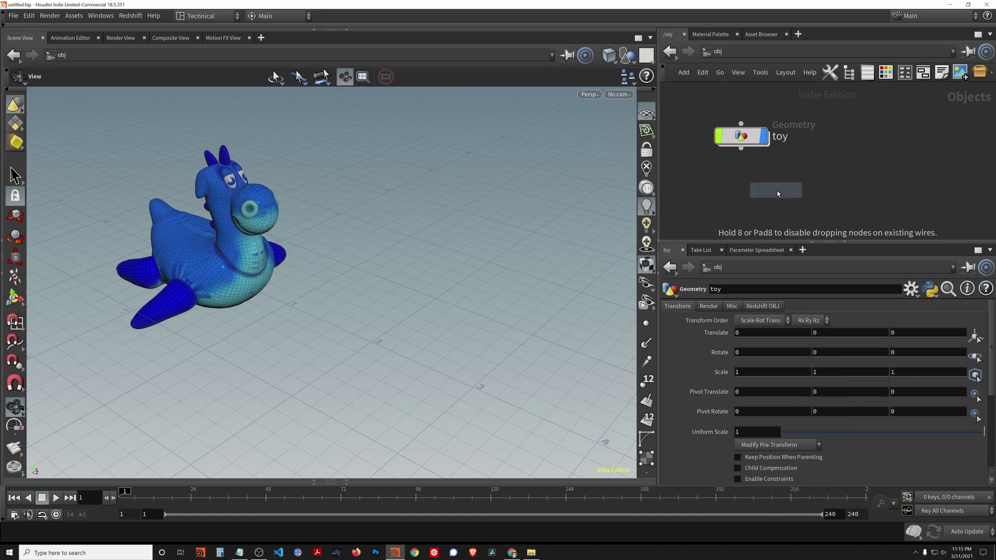
click(883, 145)
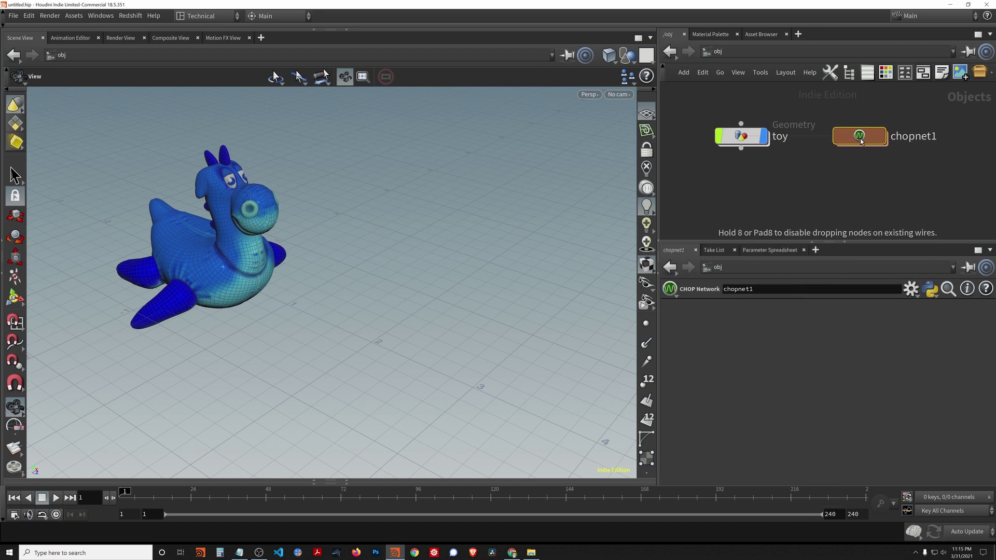
click(860, 138)
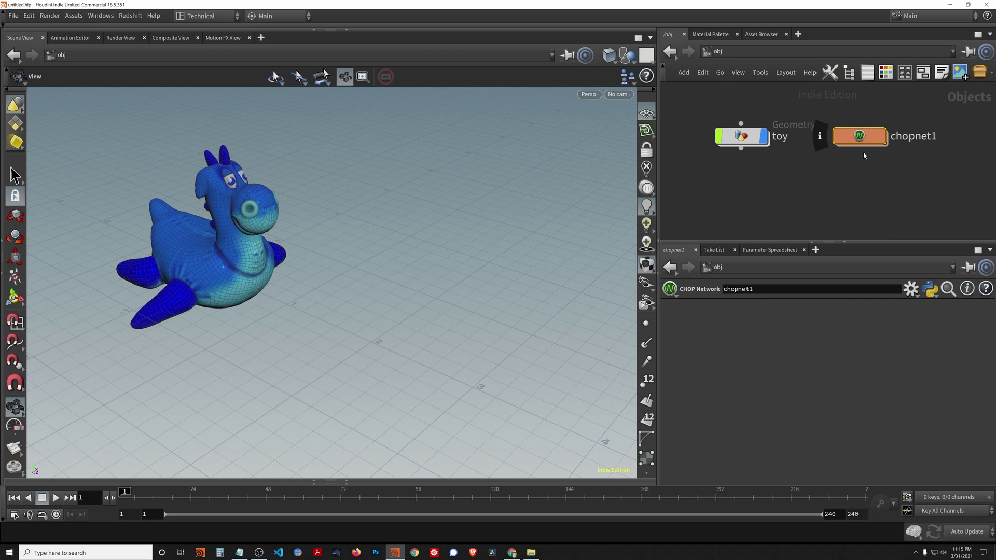
double_click(922, 136)
text(motion)
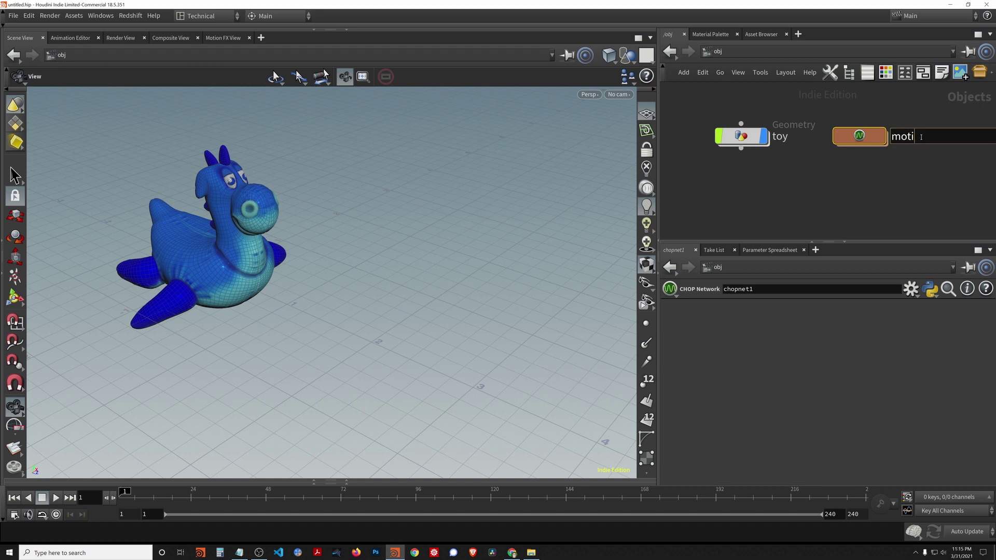
key(Return)
double_click(869, 137)
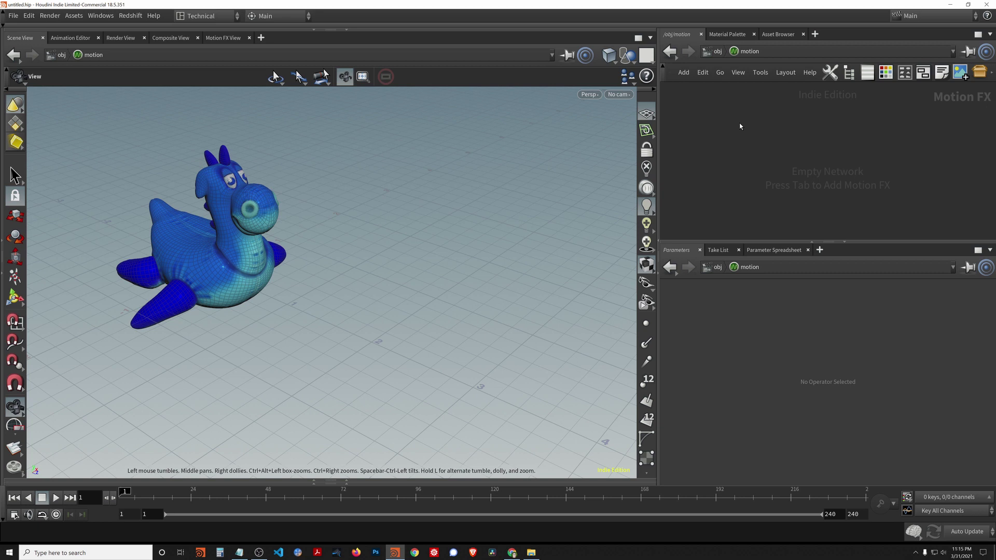
Add a Channel CHOP (channel1) inside the motion network
key(Tab)
text(chan)
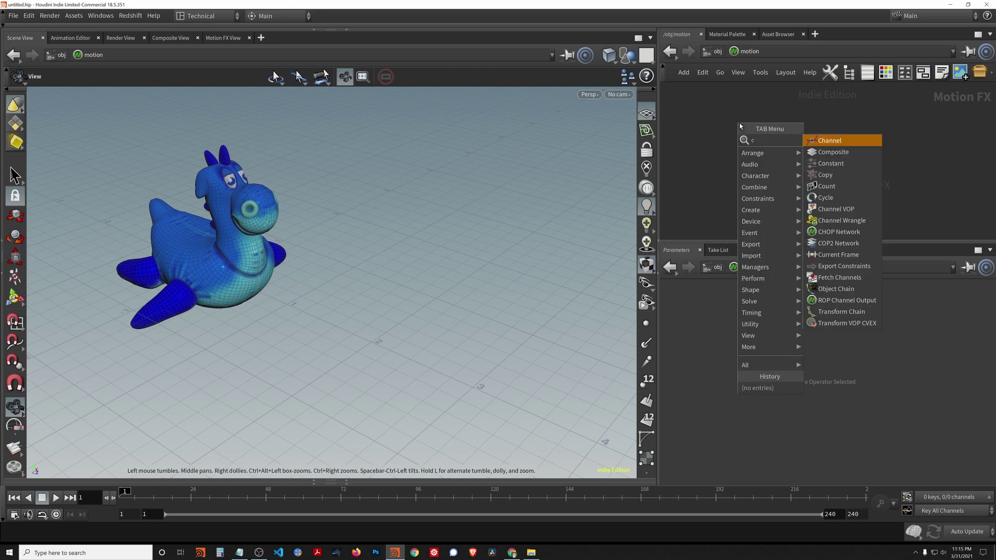
key(Return)
click(740, 125)
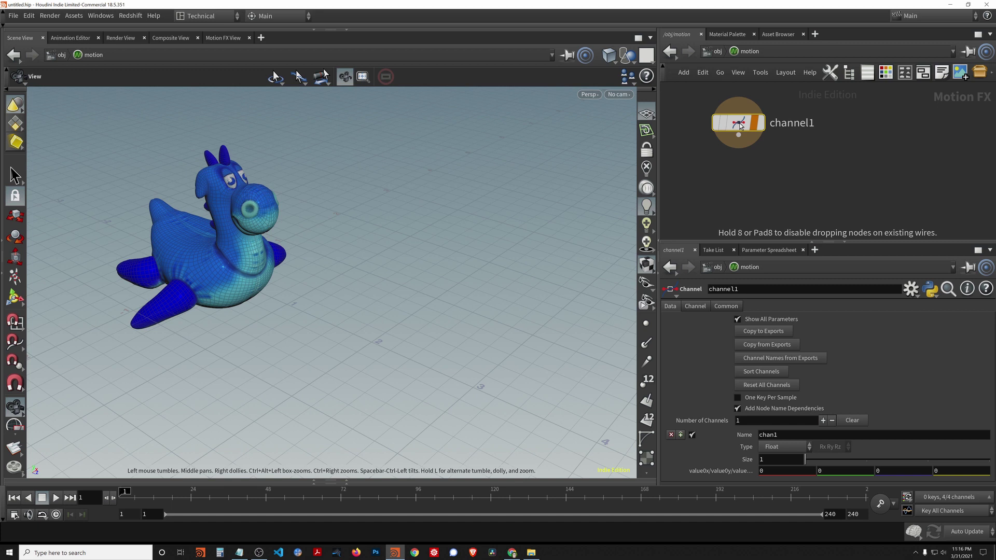
drag(740, 124, 745, 131)
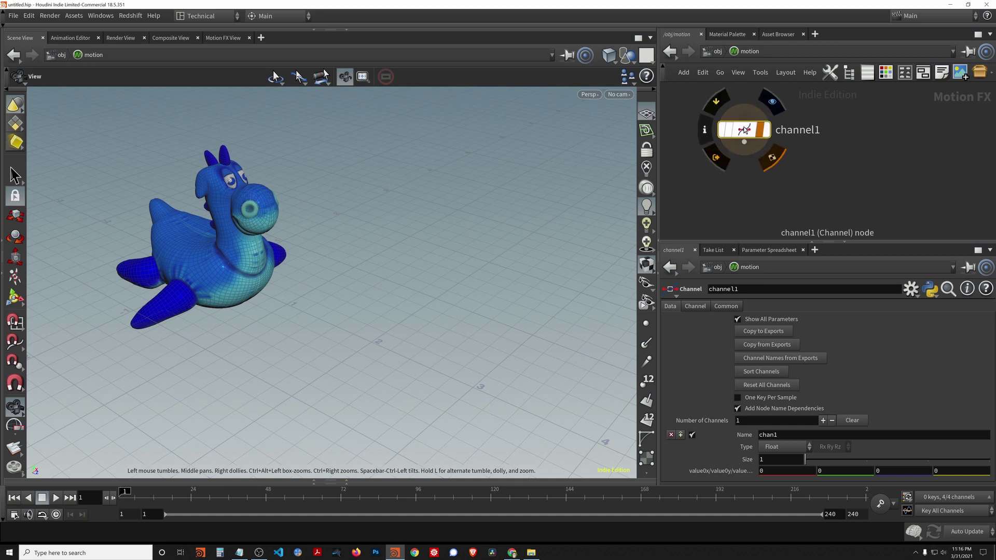
click(705, 132)
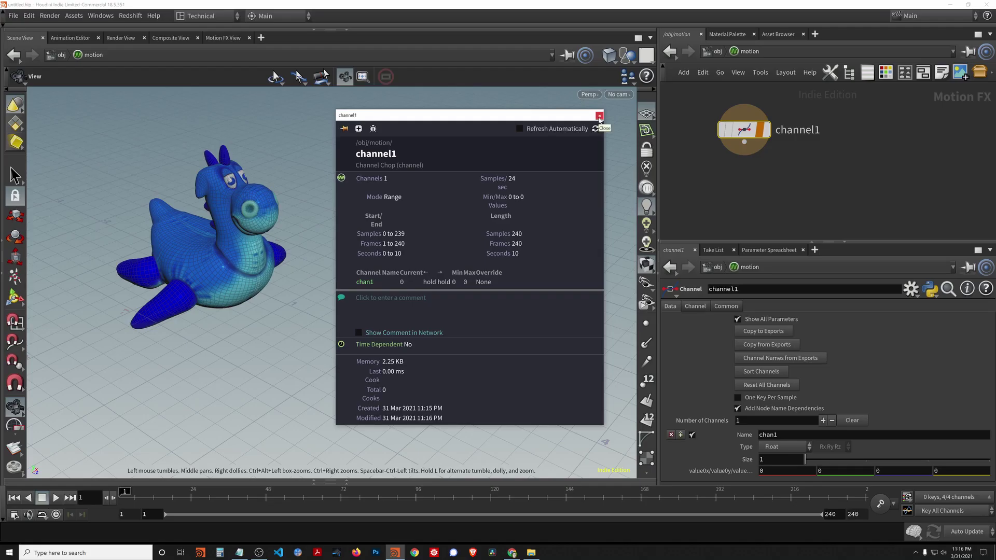
click(599, 115)
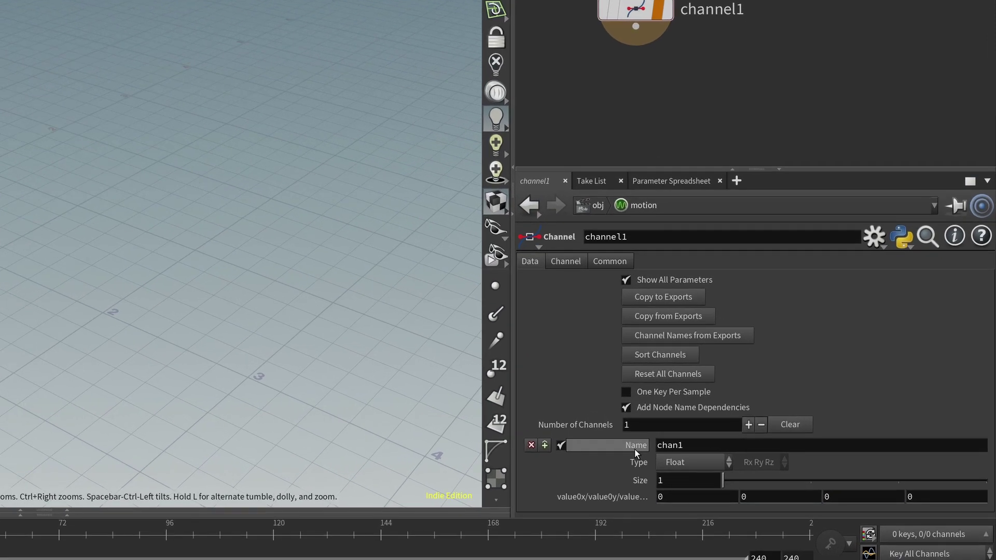
Rename channel1's channel from chan1 to p and confirm it in the node info window
click(693, 447)
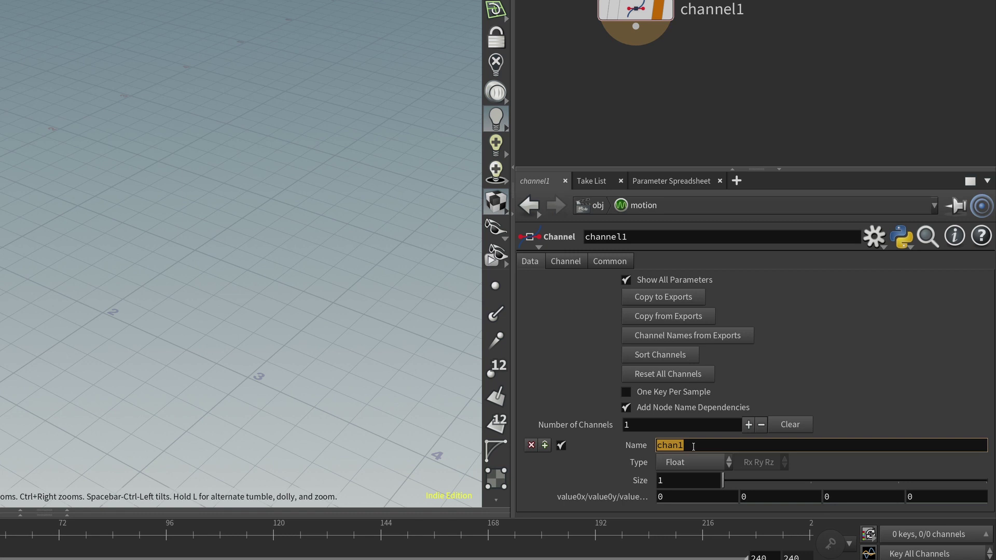
text(p)
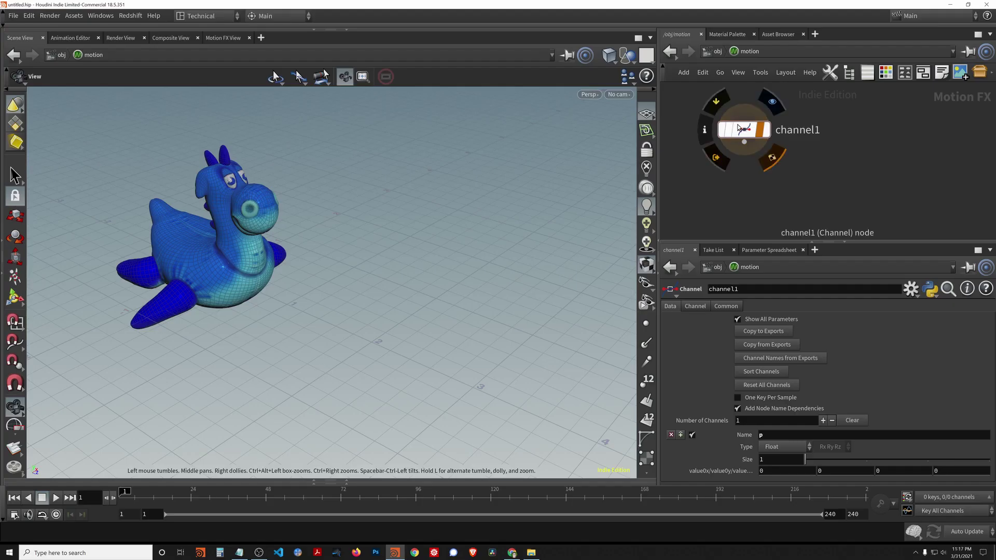
click(705, 129)
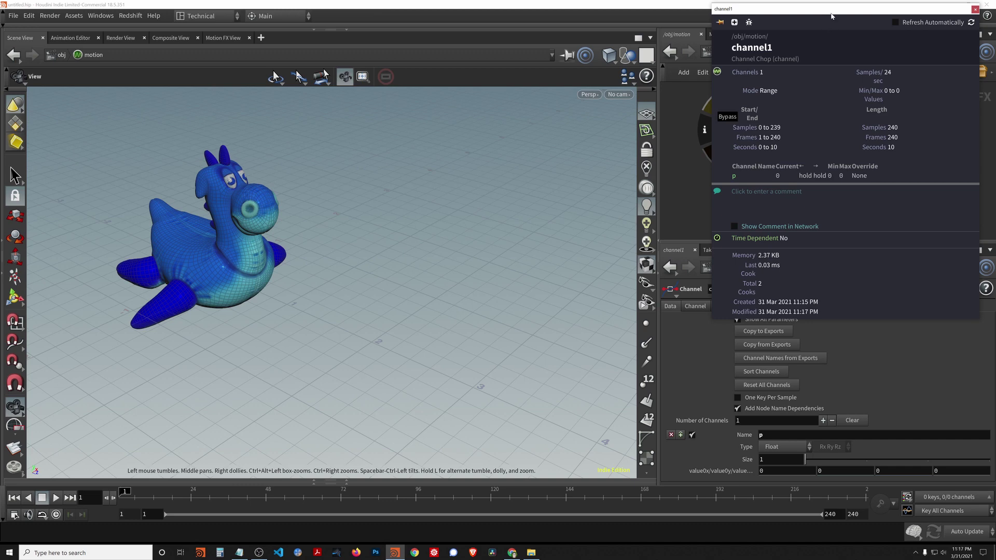
drag(830, 16, 467, 144)
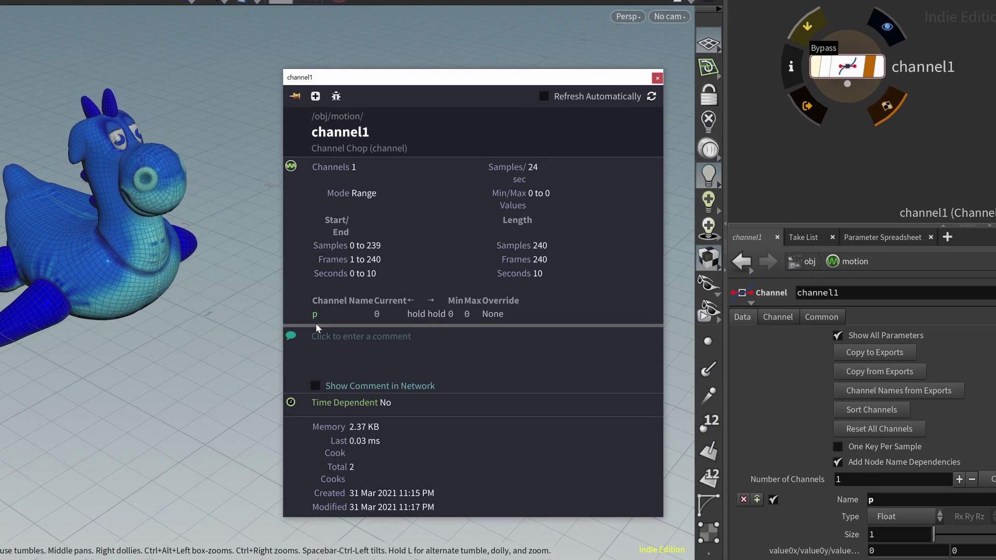
click(658, 77)
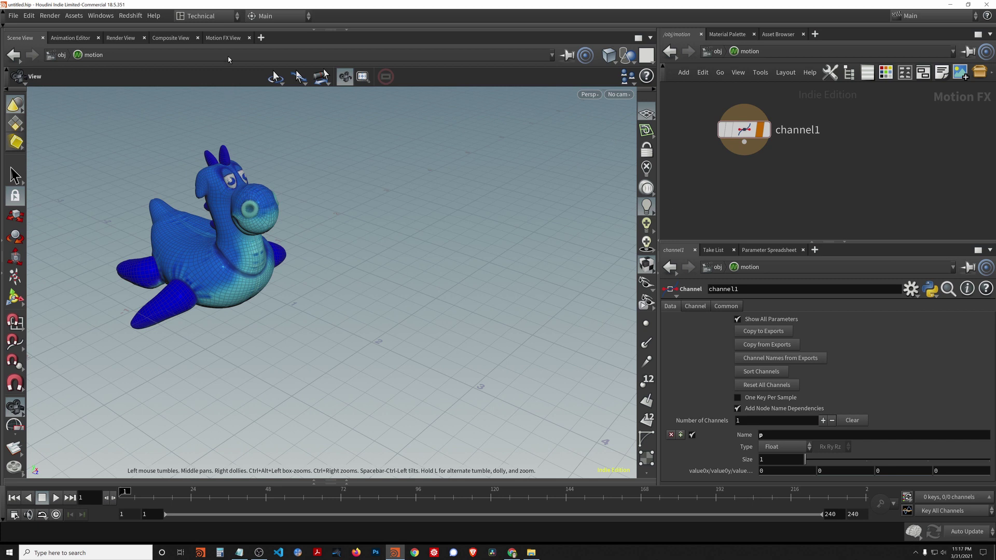
click(227, 40)
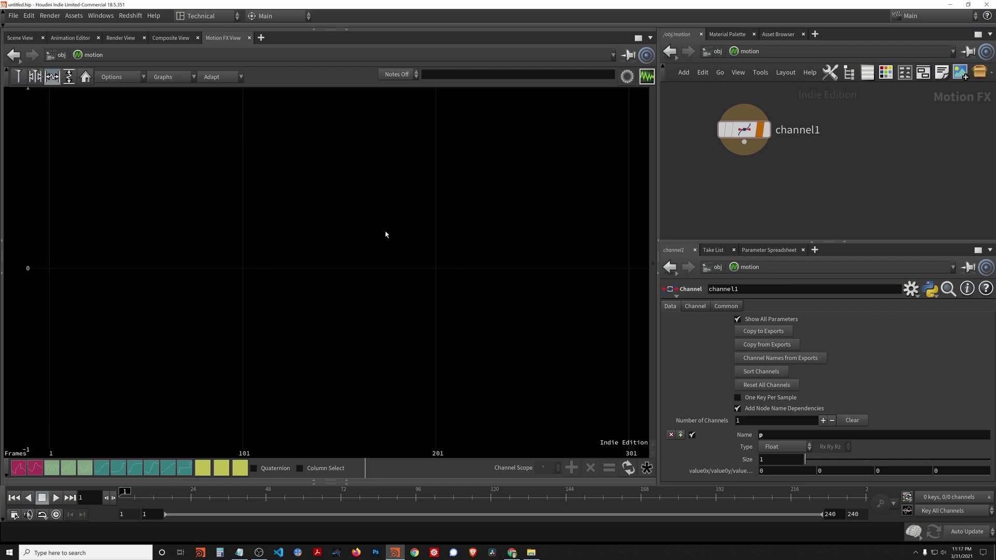
mouse_move(752, 131)
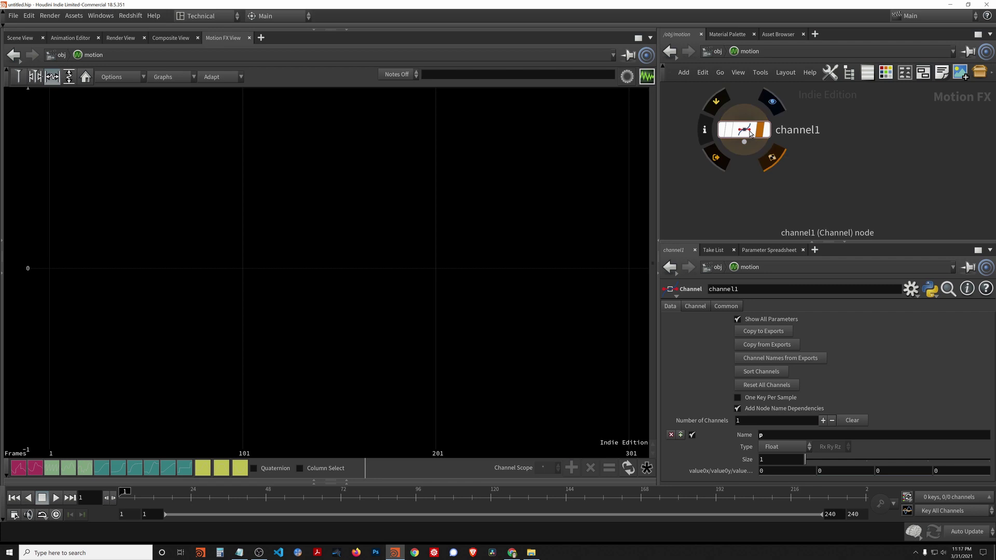
click(772, 102)
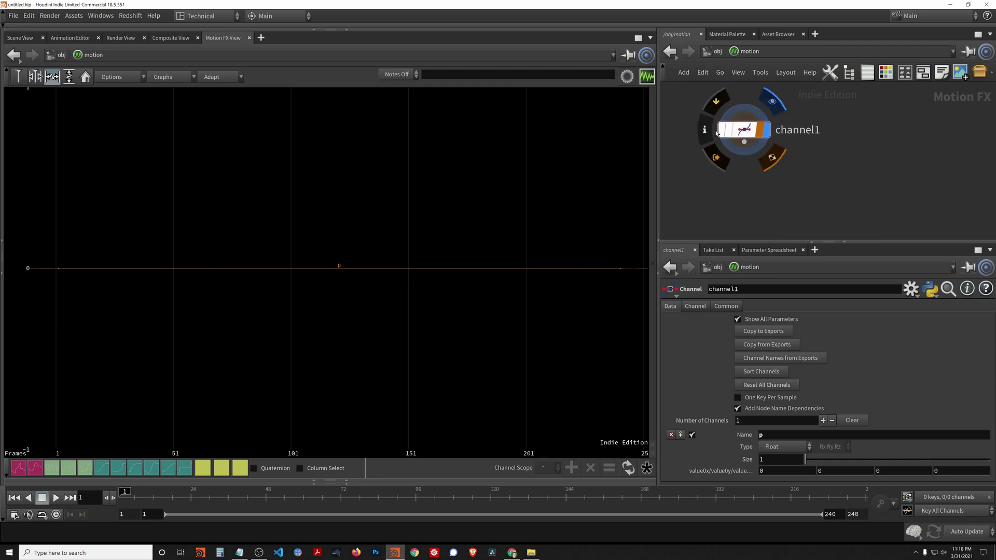
click(706, 130)
drag(852, 6, 503, 106)
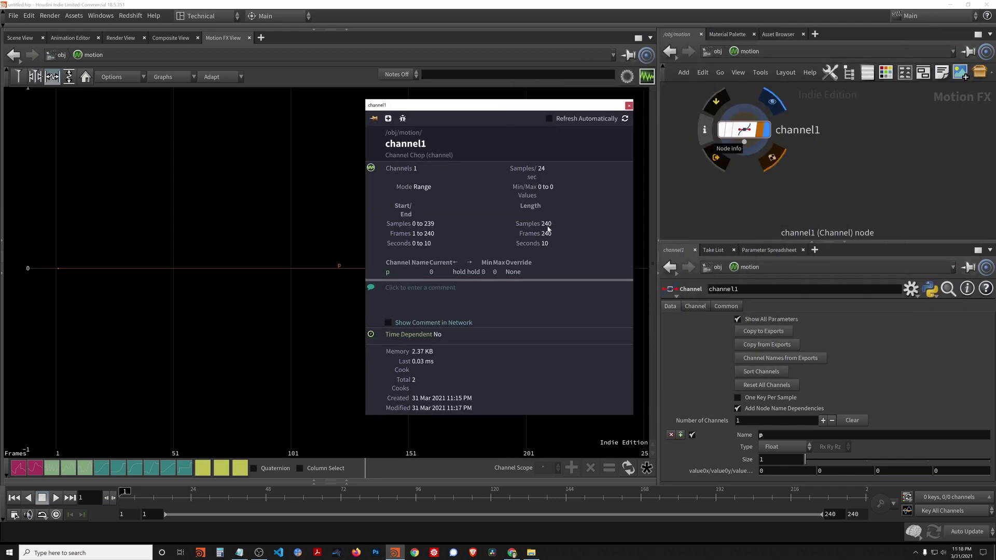
click(628, 106)
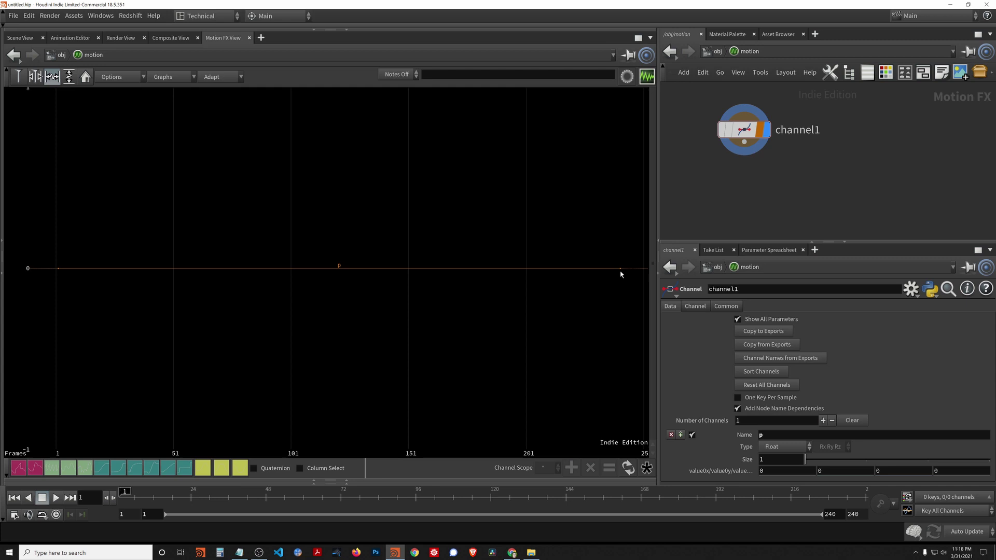
Enable sample Dots and the Frame Indicator line in the Motion FX graph
click(113, 80)
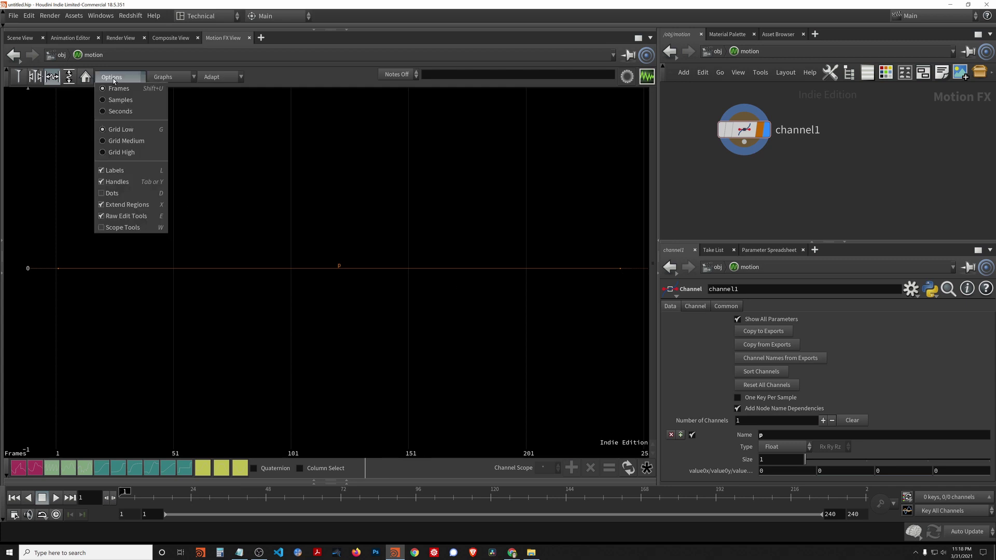
click(117, 194)
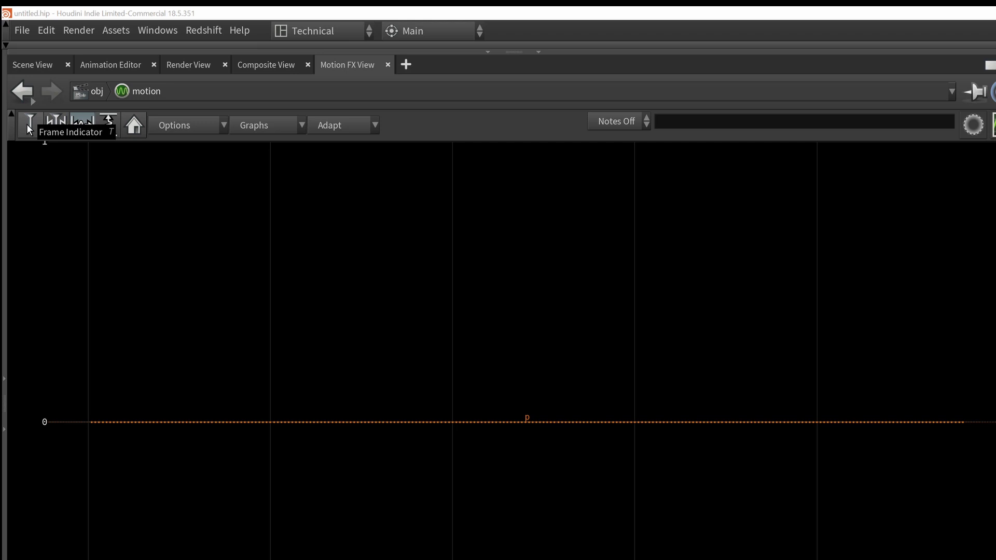
click(193, 128)
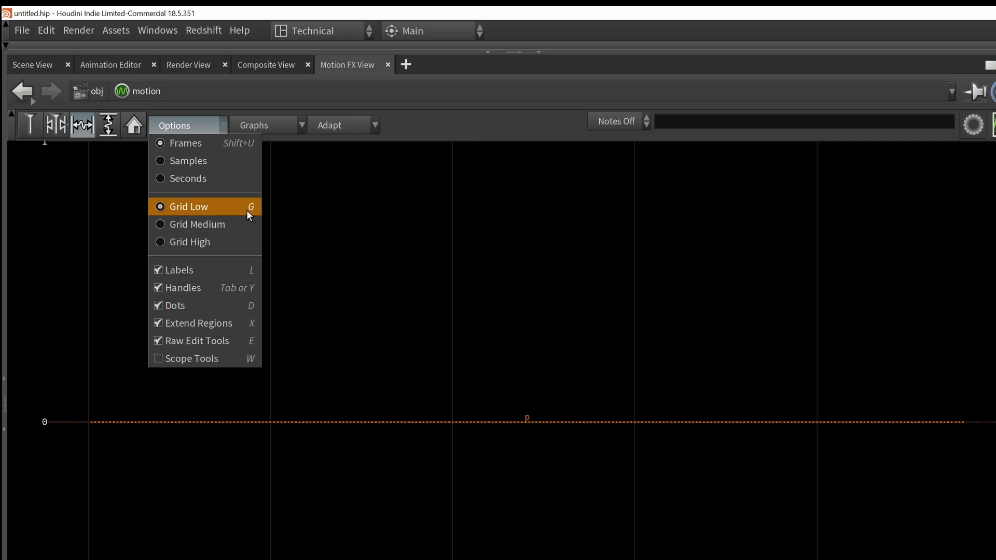
click(331, 223)
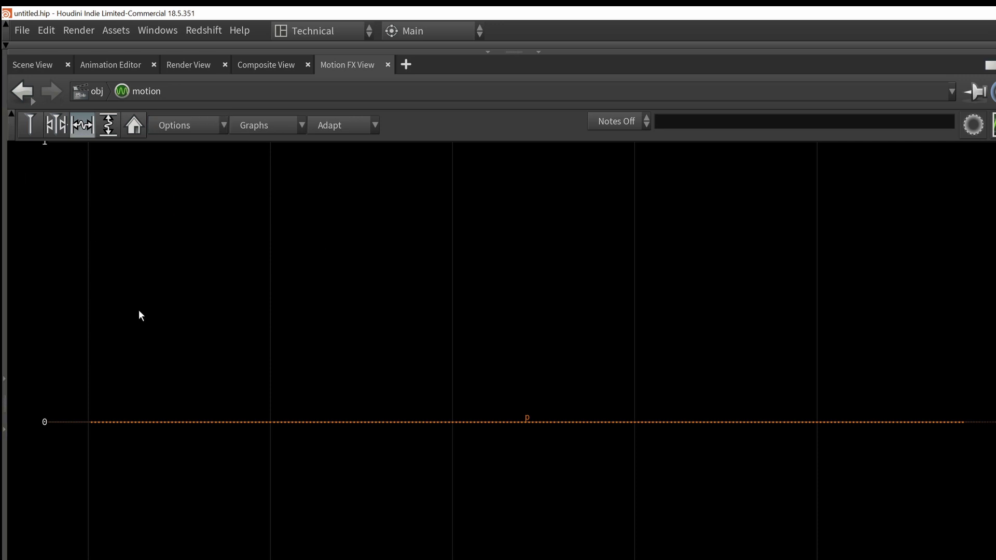
click(30, 125)
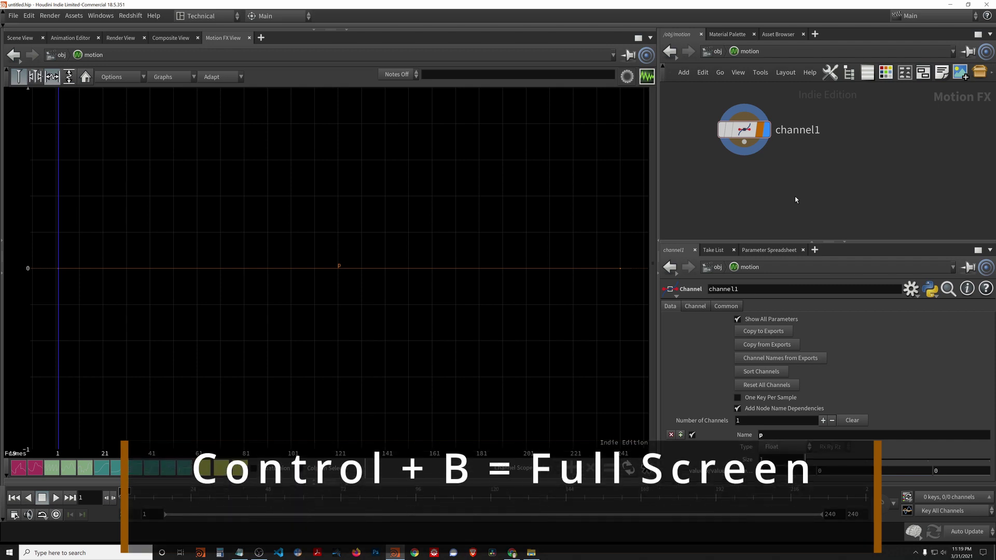
Maximize the network pane and wire a new Channel Wrangle node below channel1
key(ctrl+b)
drag(412, 179, 412, 248)
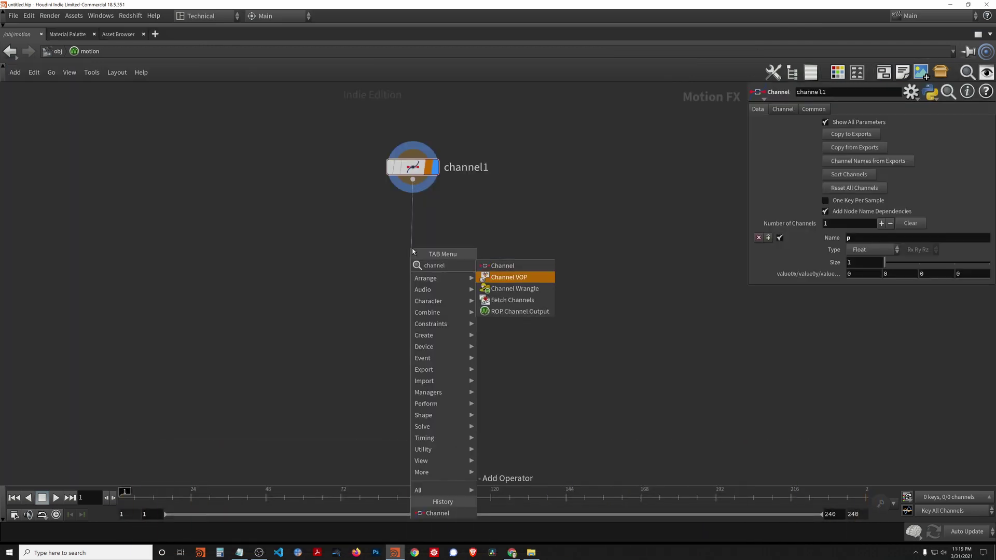
key(Escape)
click(415, 260)
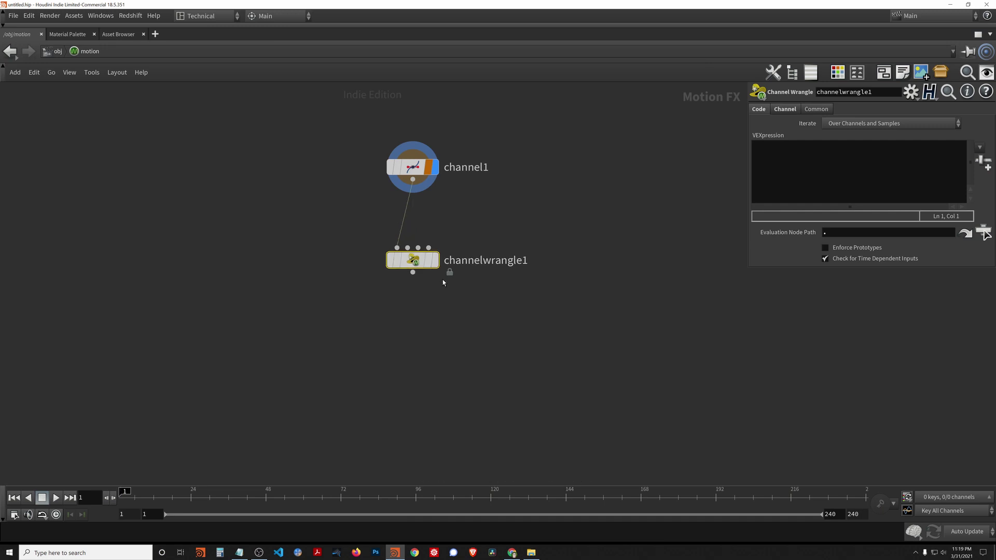
mouse_move(435, 263)
click(985, 92)
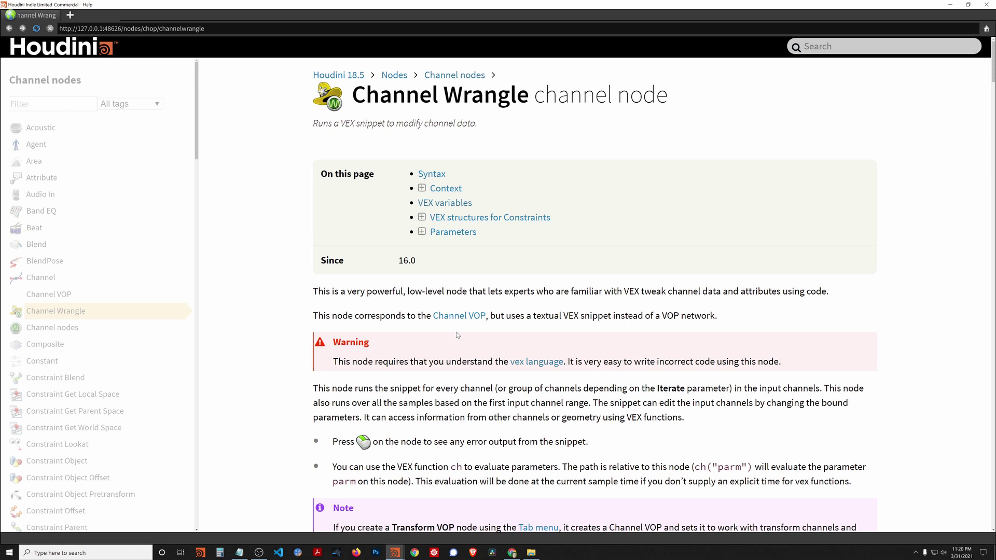
scroll(478, 416, down, 6)
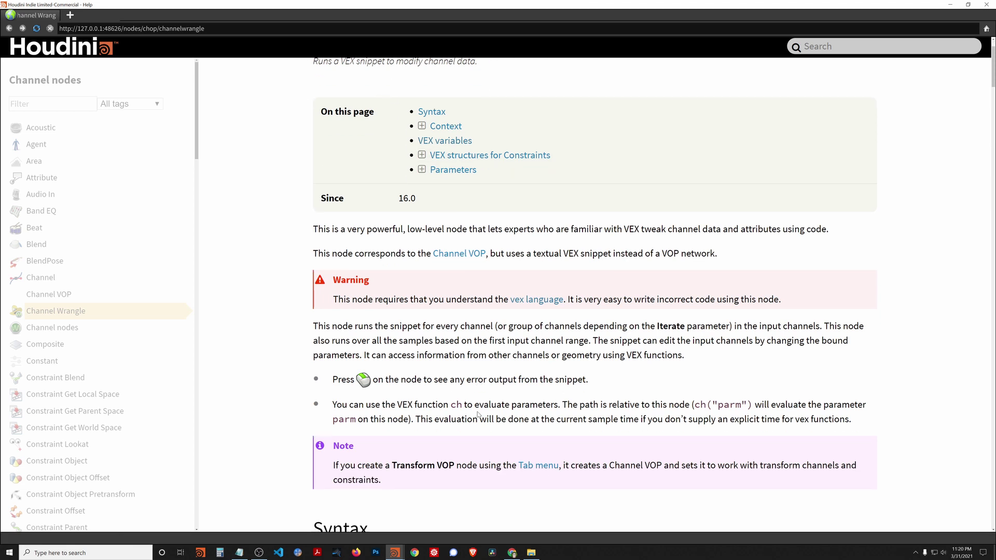
scroll(485, 412, down, 6)
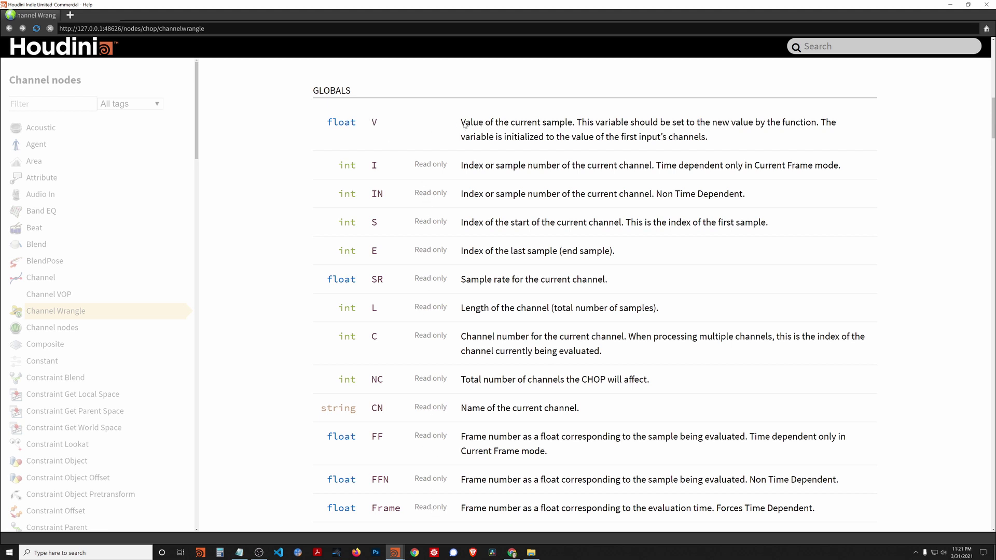
drag(460, 123, 576, 128)
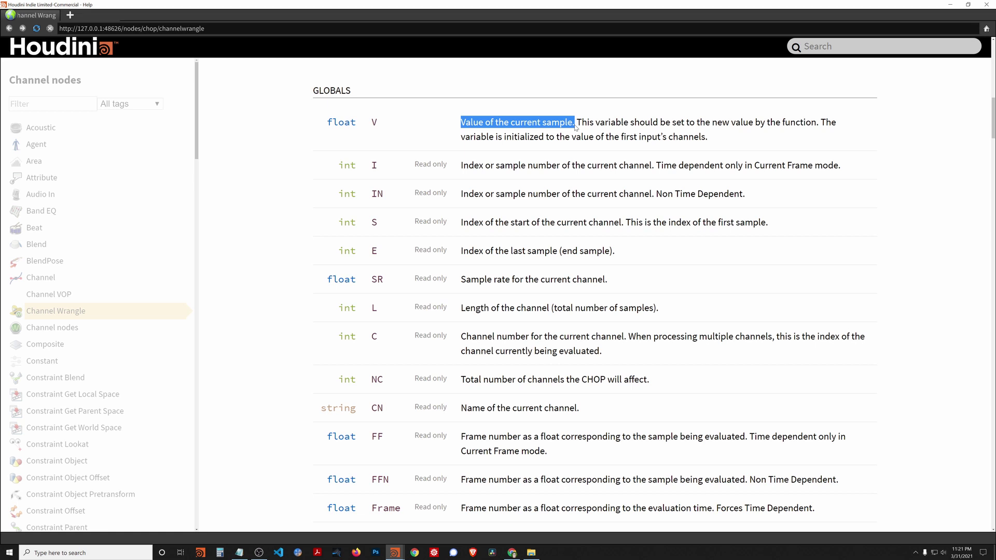
click(571, 147)
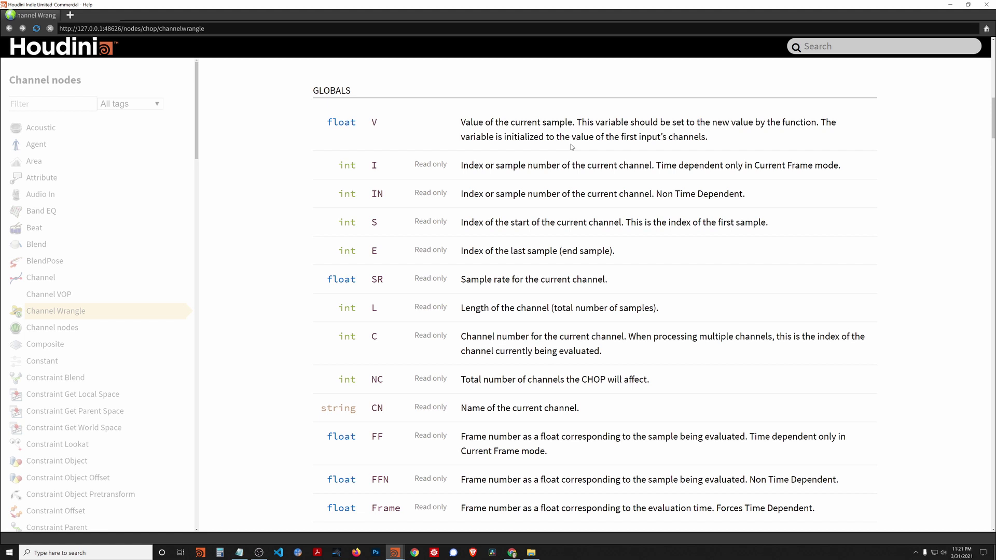
scroll(545, 363, down, 2)
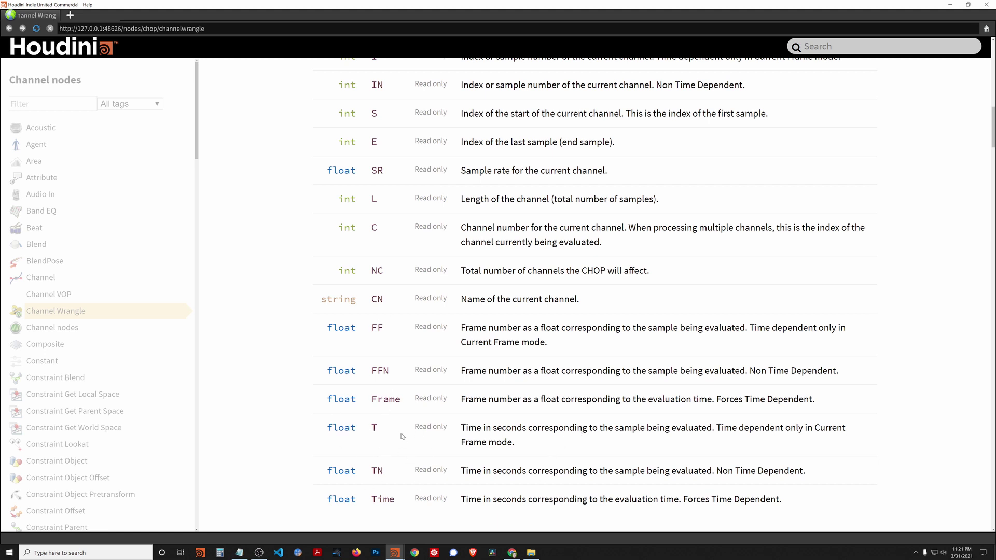
scroll(468, 412, down, 1)
drag(370, 382, 386, 385)
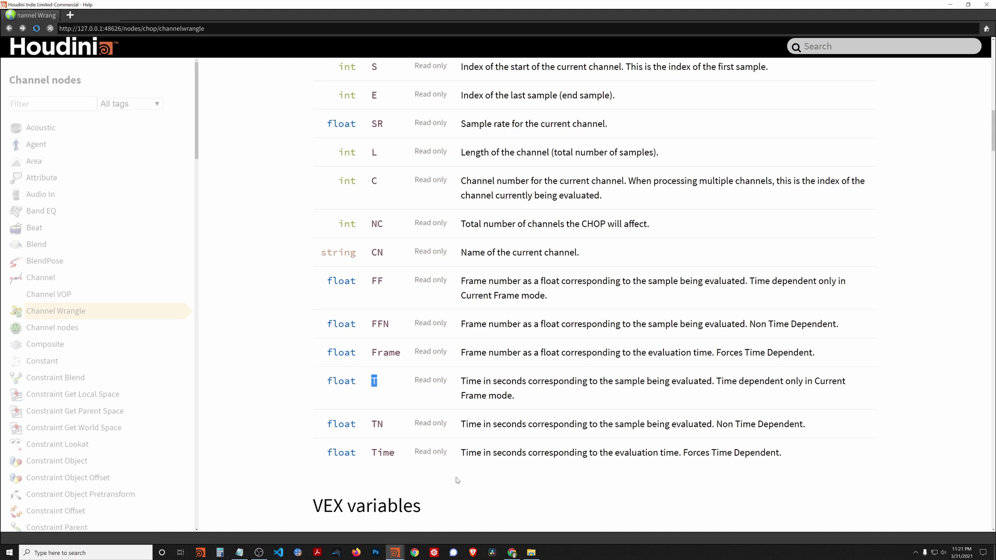
click(497, 484)
scroll(371, 350, up, 1)
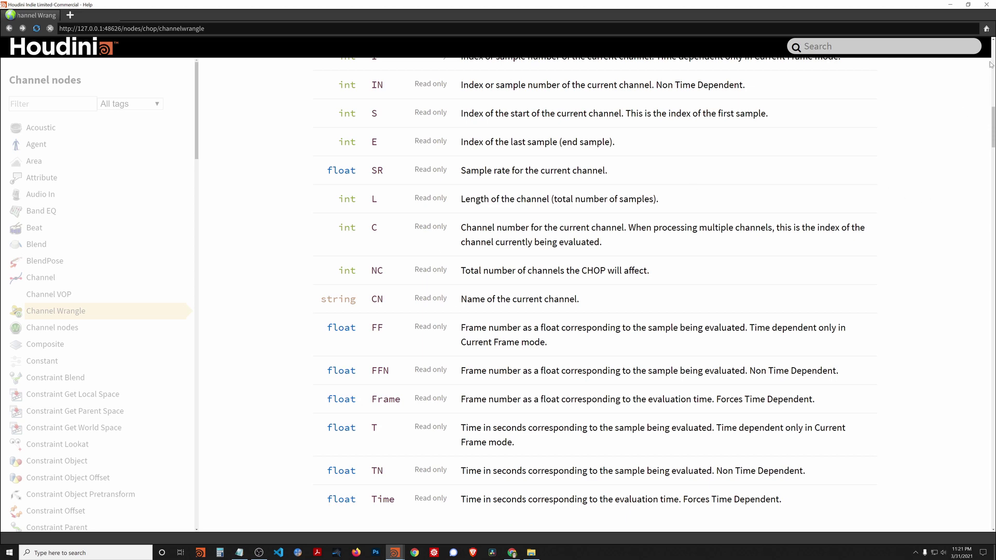
click(986, 4)
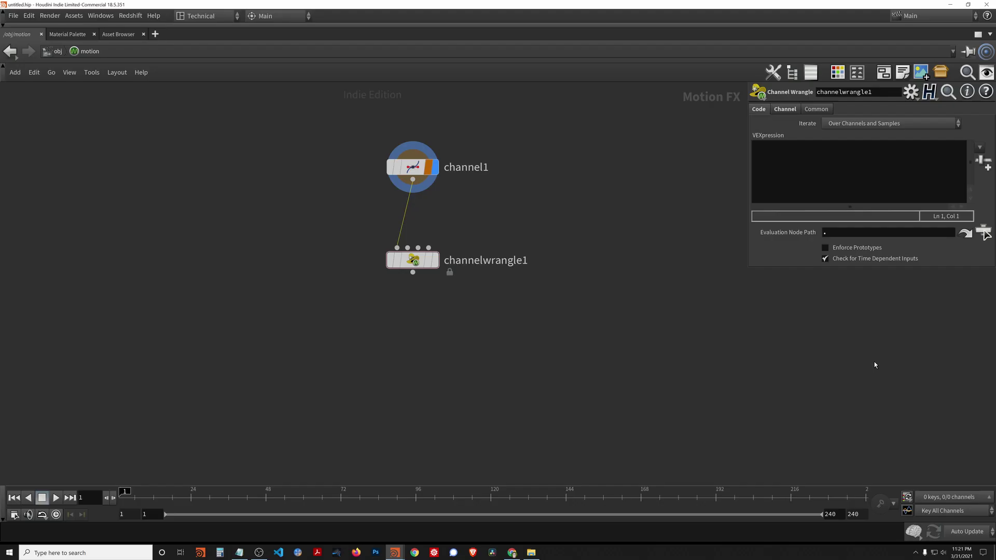
Set channel1's channel names to "p a b c d"
click(413, 167)
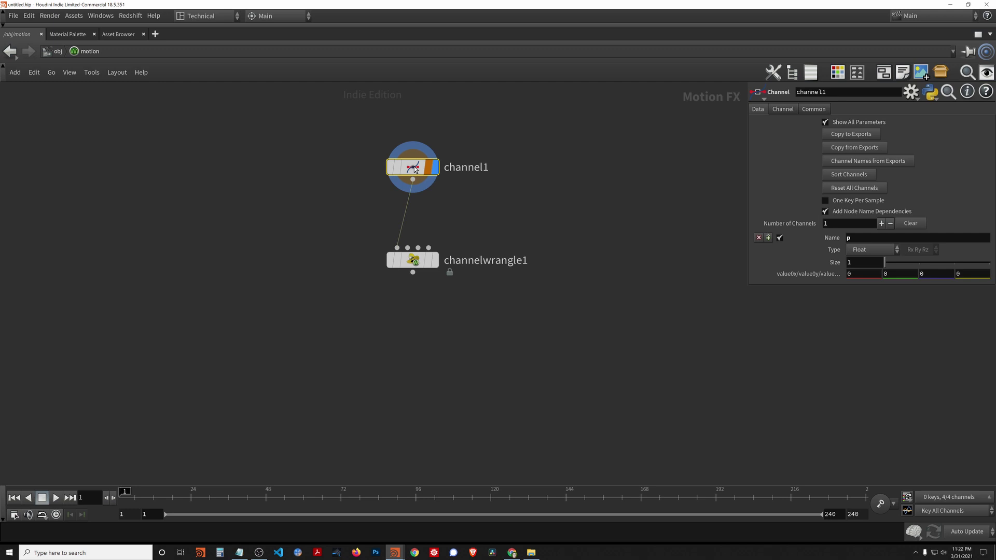
click(863, 241)
text(a b c d)
key(Return)
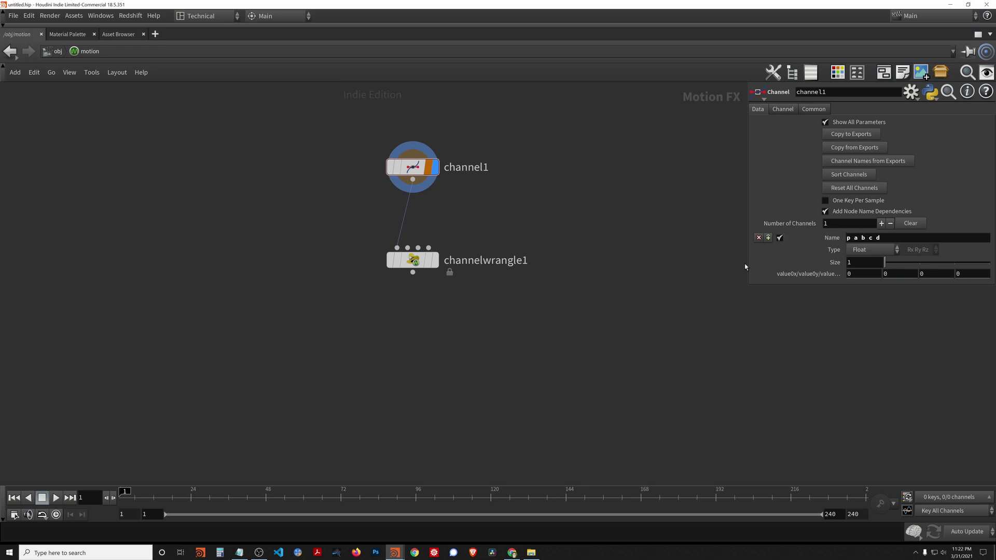
Inspect channel1's node info, then channelwrangle1's info and its V variable
mouse_move(436, 166)
click(373, 167)
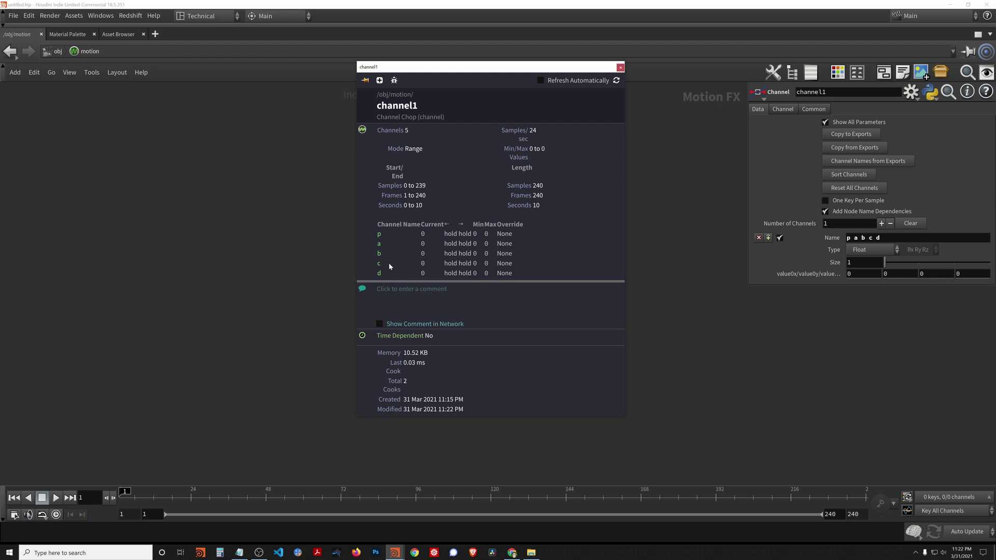
click(620, 67)
mouse_move(425, 260)
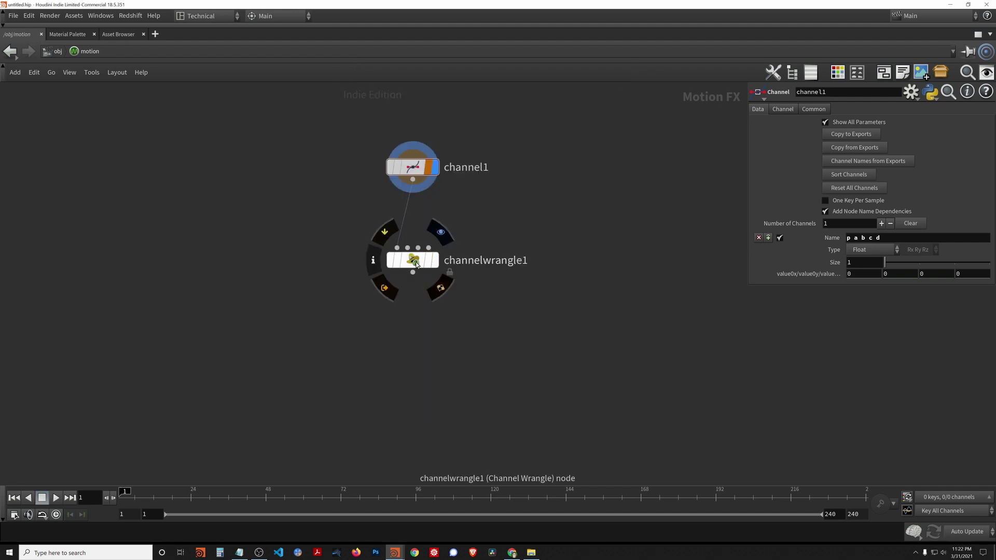
click(373, 260)
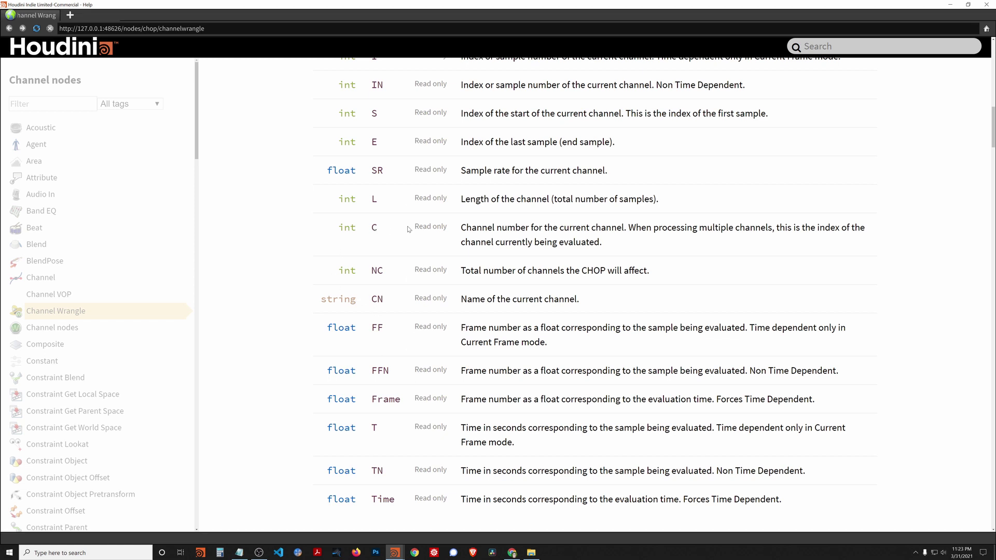
scroll(424, 152, up, 2)
scroll(424, 152, up, 3)
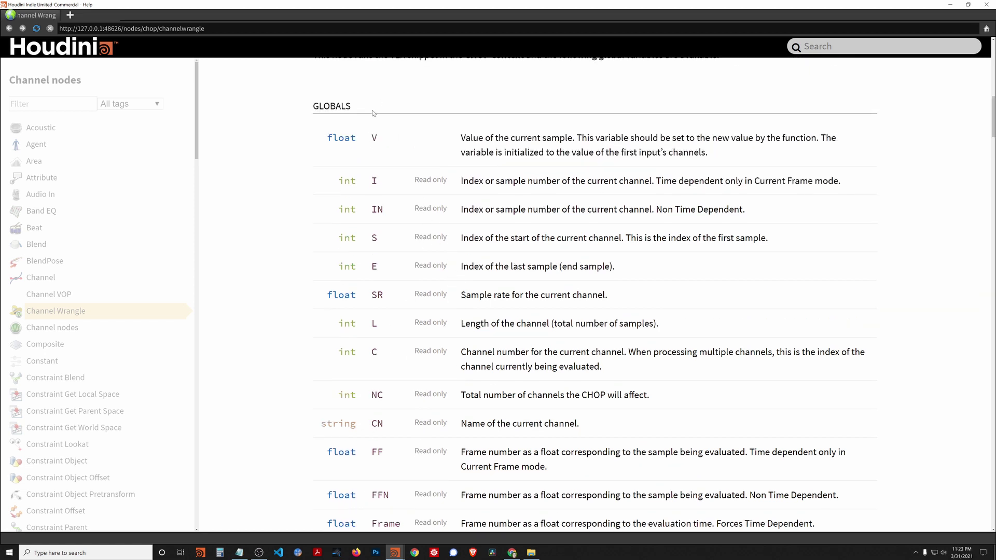
drag(368, 137, 390, 139)
Remove "a b c d" so channel1 has only the p channel
key(alt+Tab)
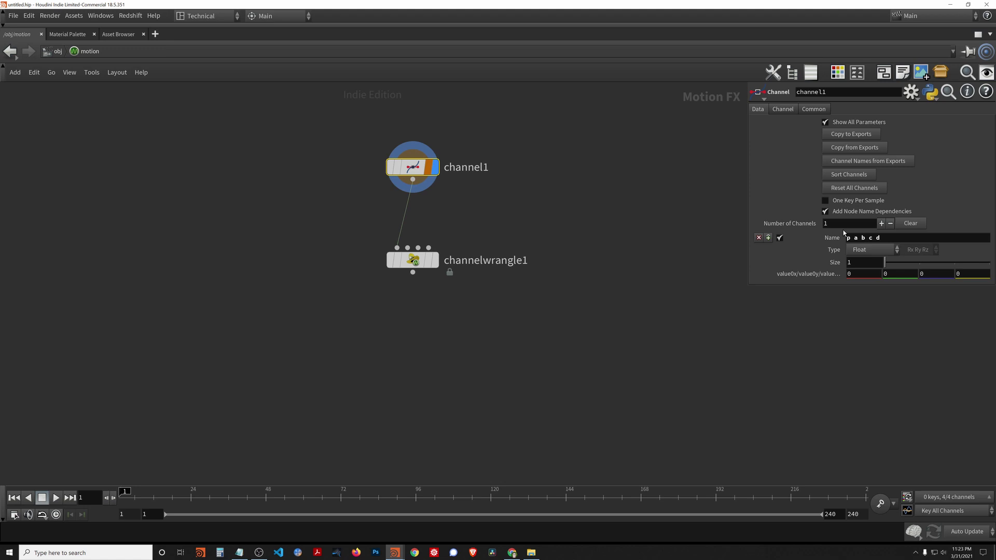
drag(862, 237, 852, 367)
key(BackSpace)
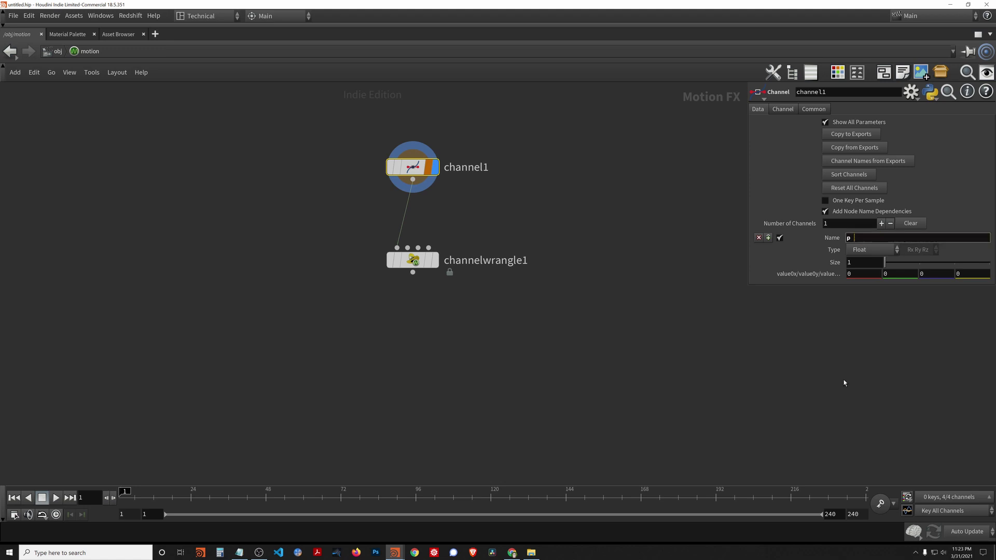
key(Return)
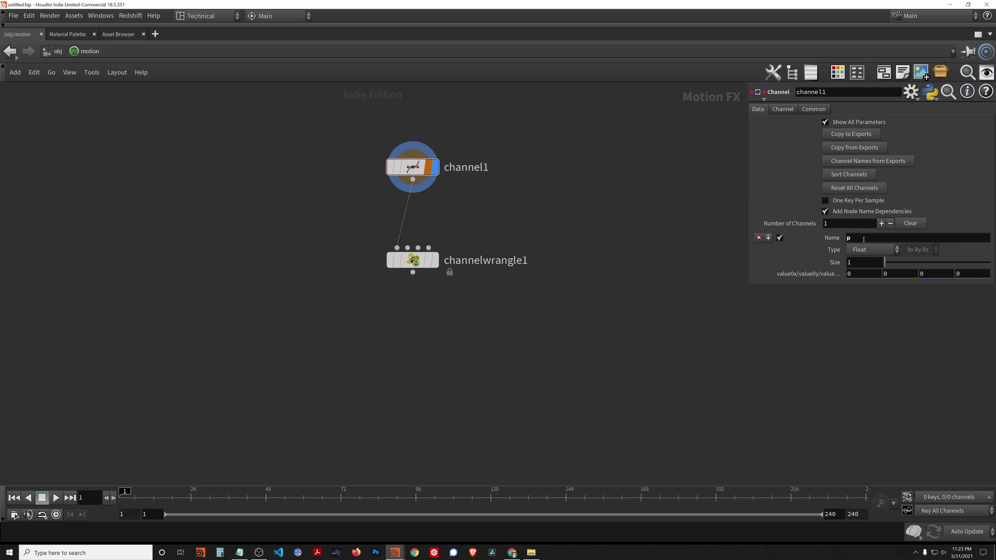
Enter the VEXpression V = 2 * T; in channelwrangle1
click(410, 260)
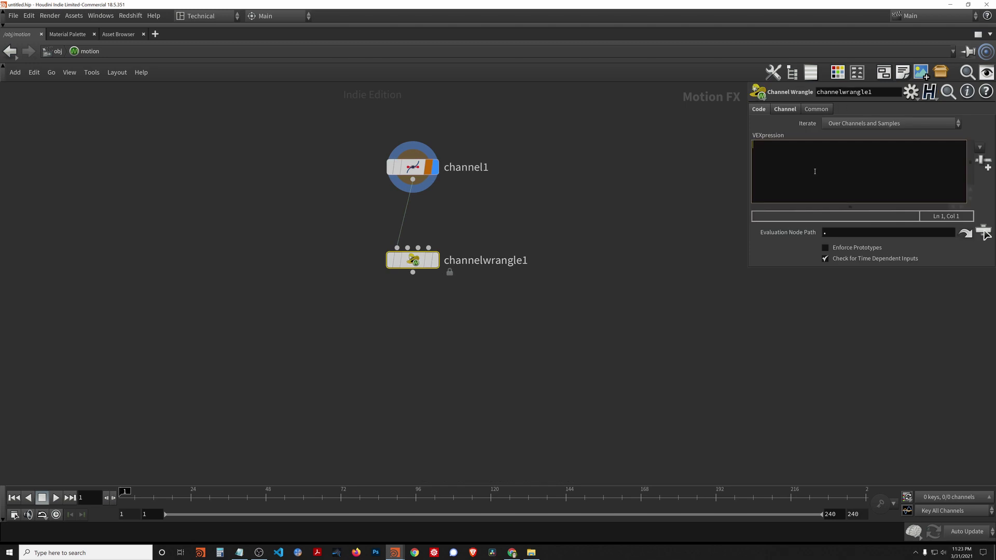
text(V = 2 * T;)
key(Return)
click(770, 328)
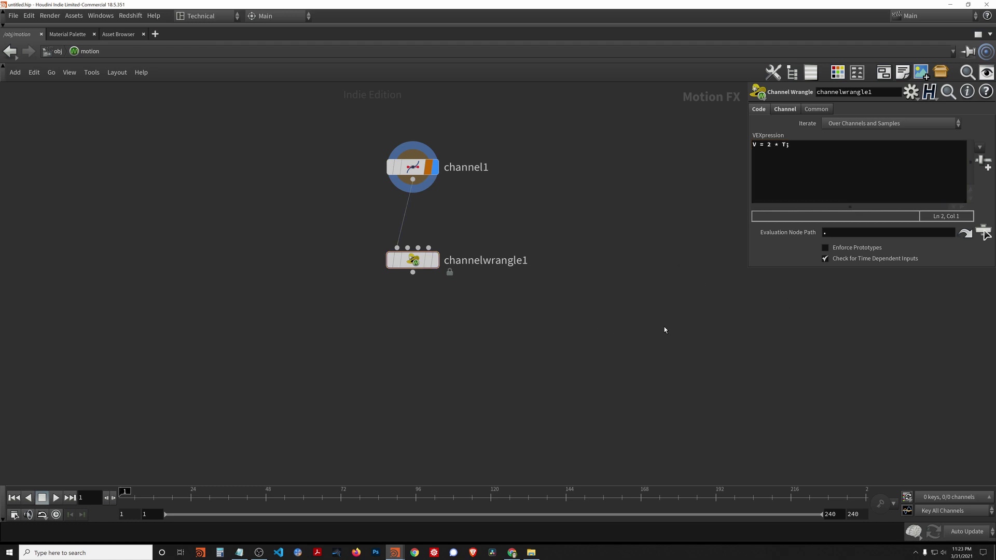
Display channelwrangle1, frame its curve rising to about 20, then return to the toy's Scene View
key(ctrl+b)
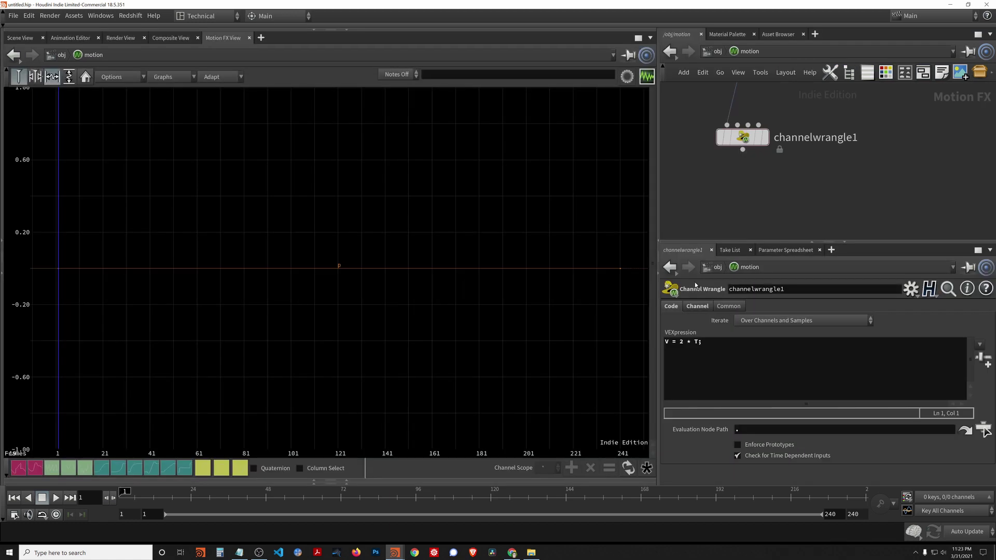
key(h)
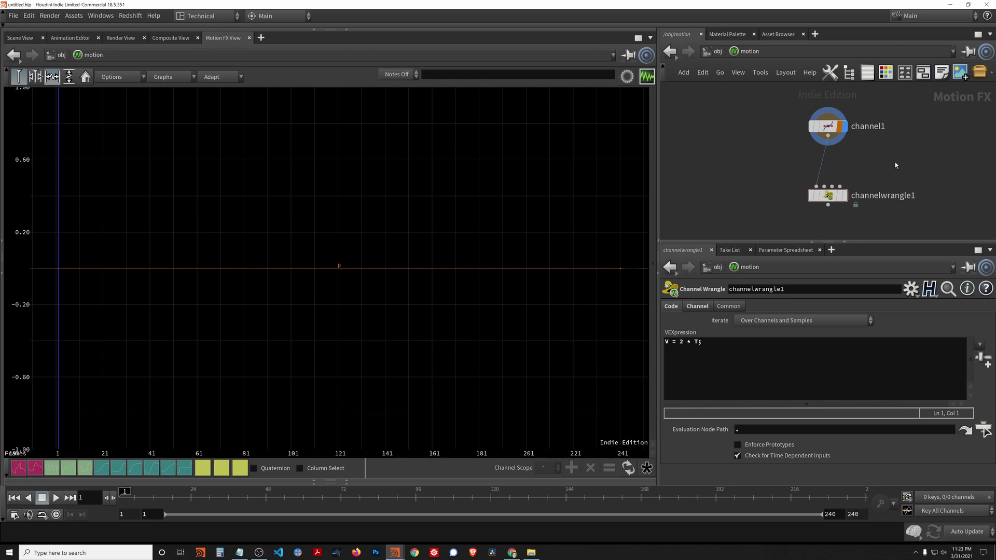
mouse_move(844, 197)
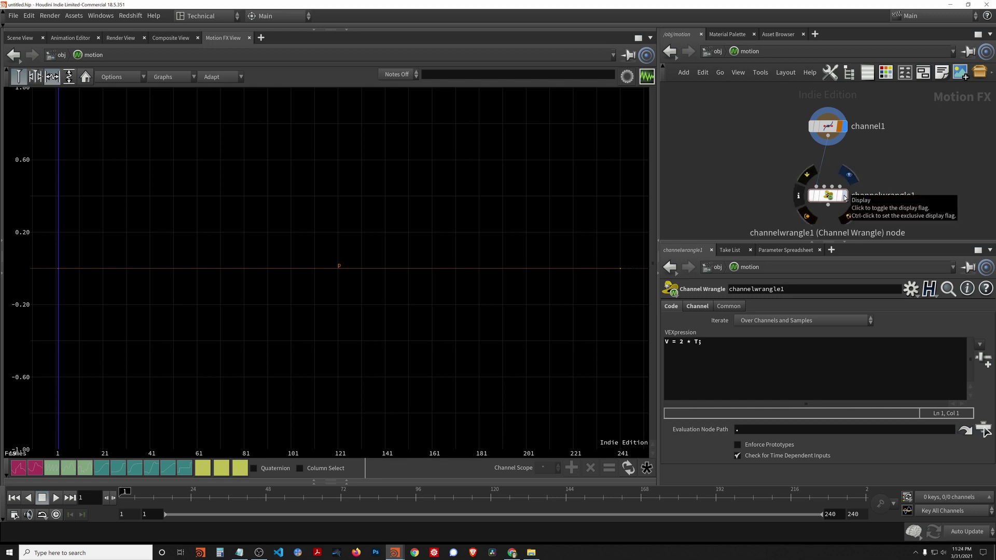
click(845, 197)
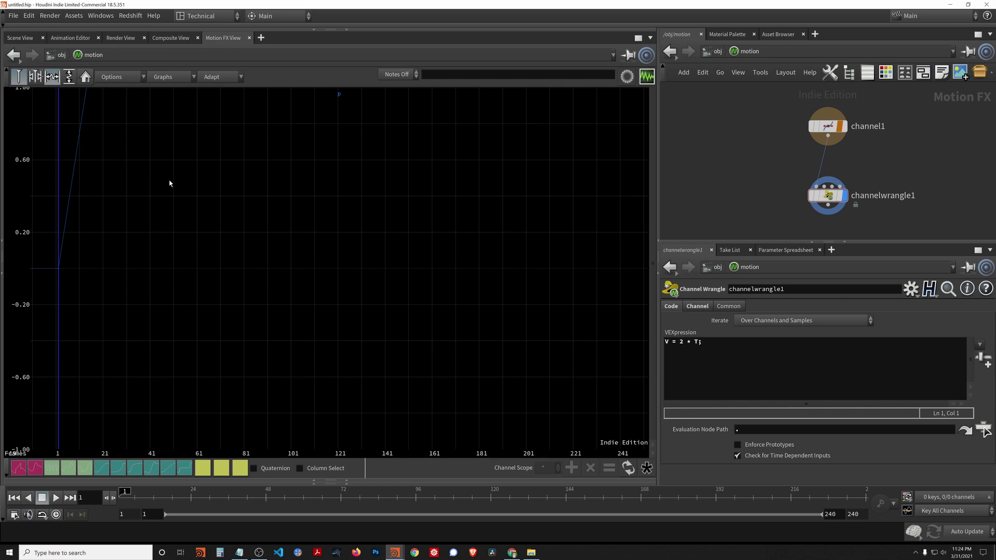
click(85, 78)
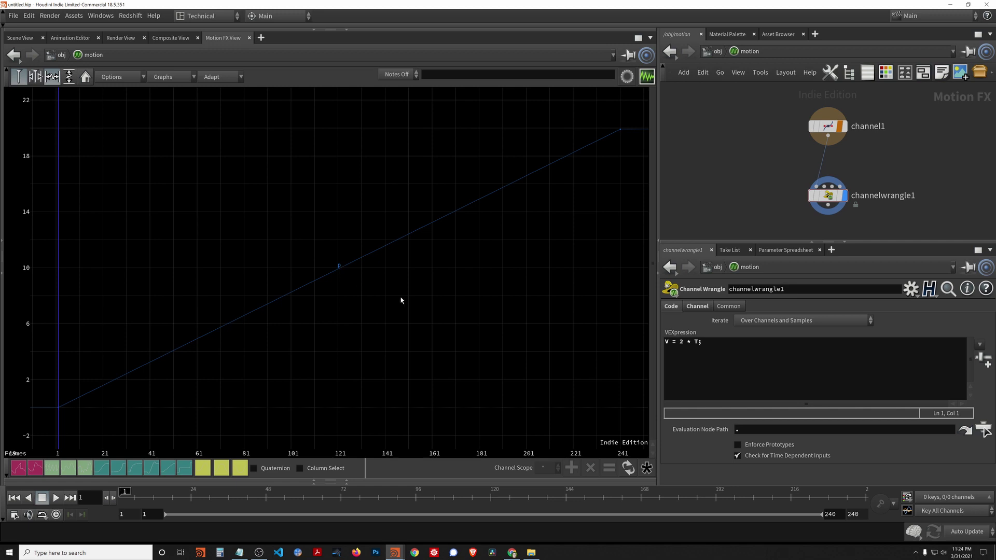
click(25, 39)
drag(316, 283, 329, 254)
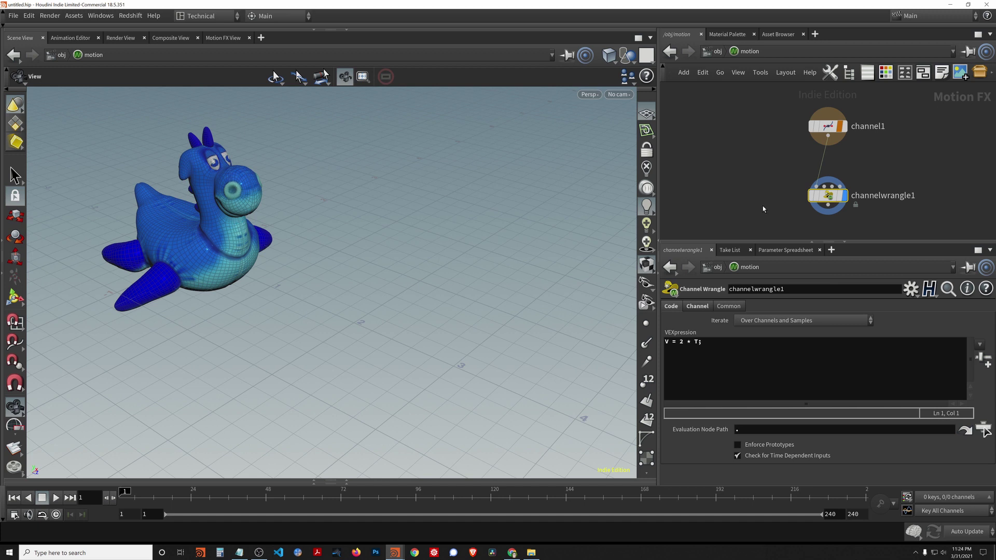
Wire a new Export node, export1, below channelwrangle1
click(846, 241)
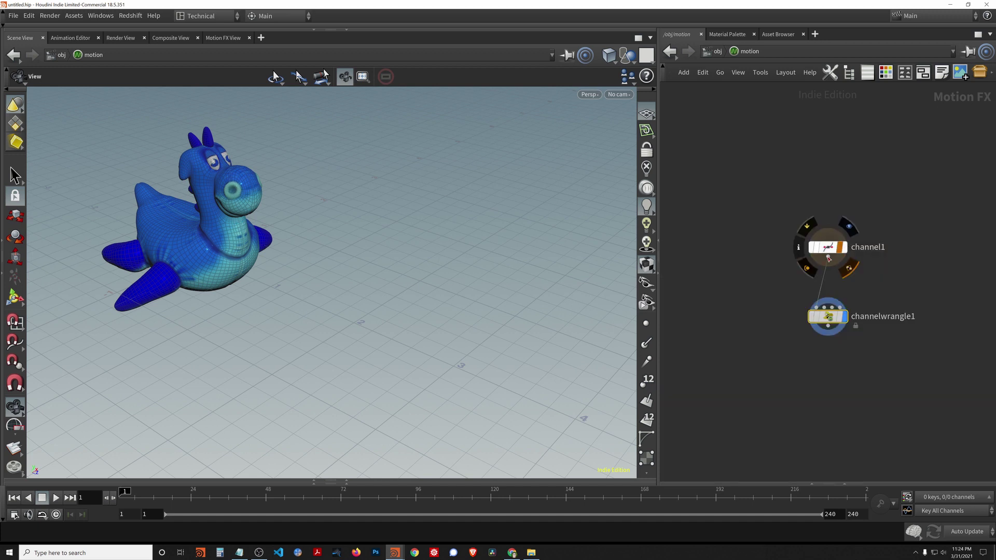
click(828, 326)
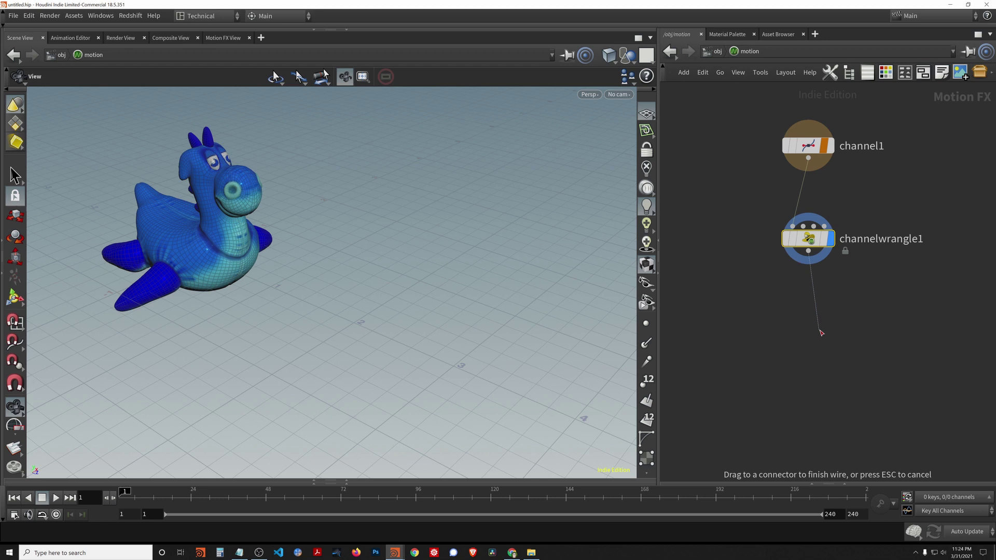
key(Tab)
text(expor)
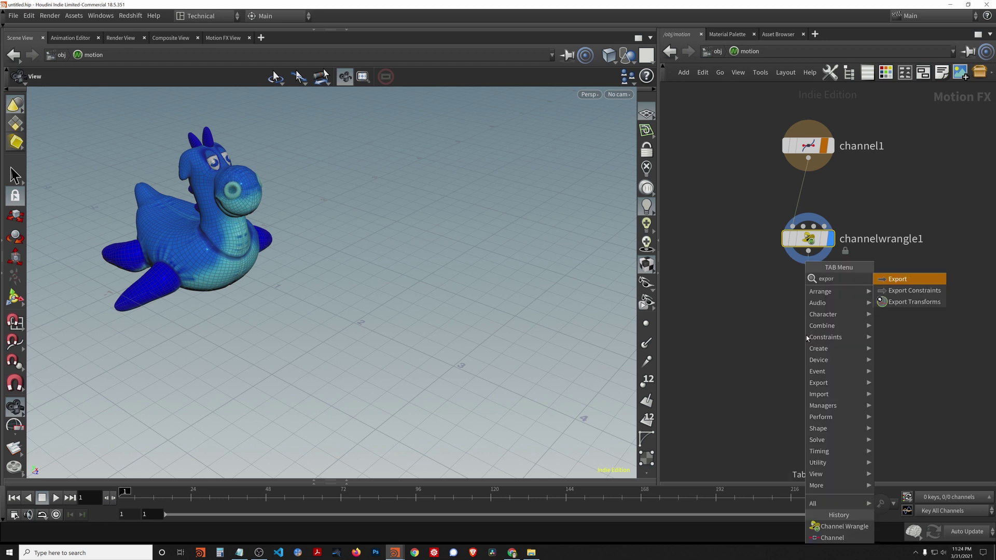
key(Return)
click(807, 338)
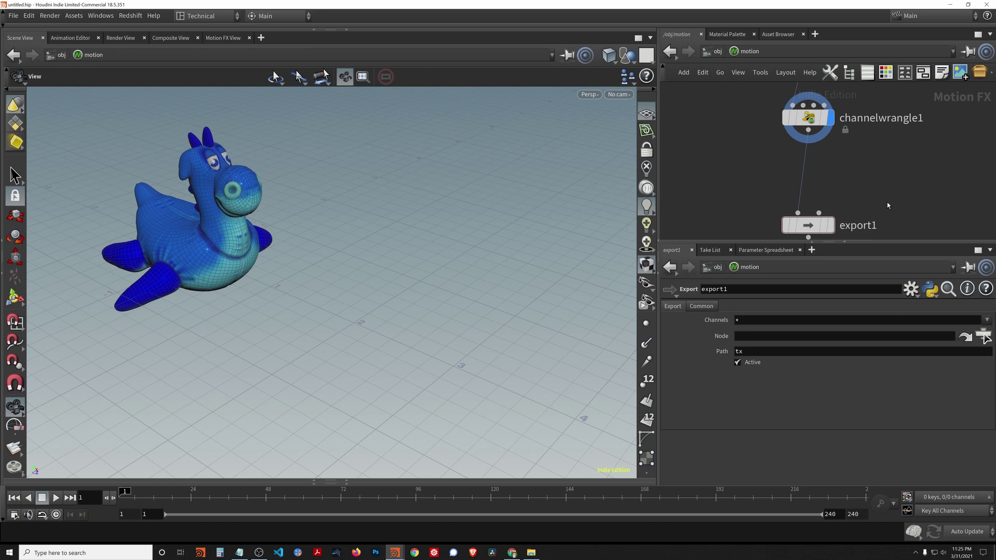
Return to object level and look at the toy's Transform parameters
mouse_move(812, 123)
mouse_move(805, 230)
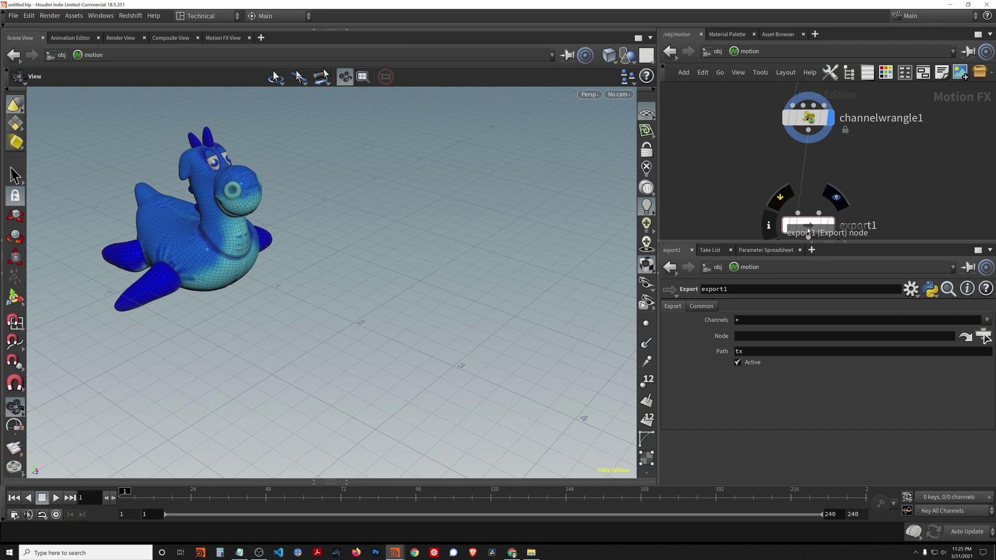
key(u)
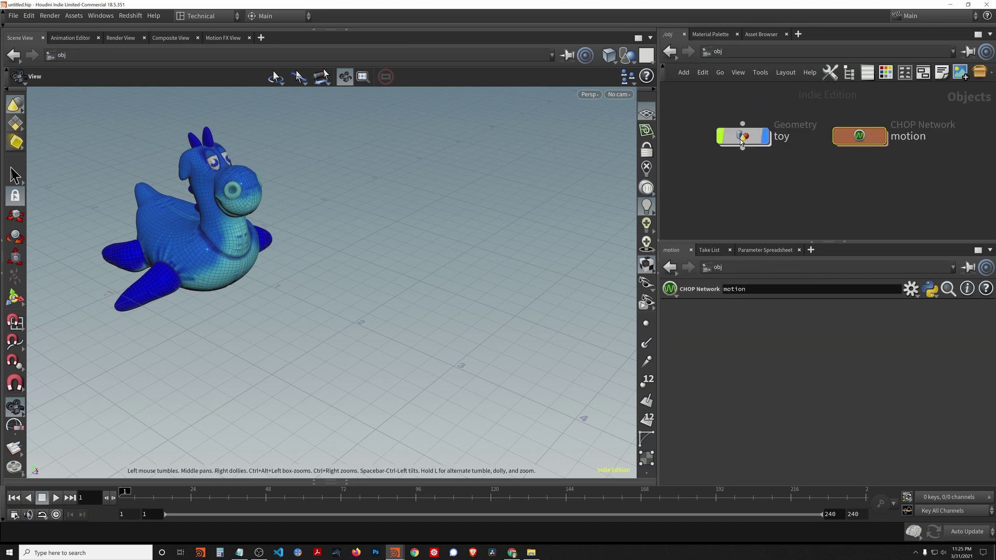
click(742, 138)
click(747, 219)
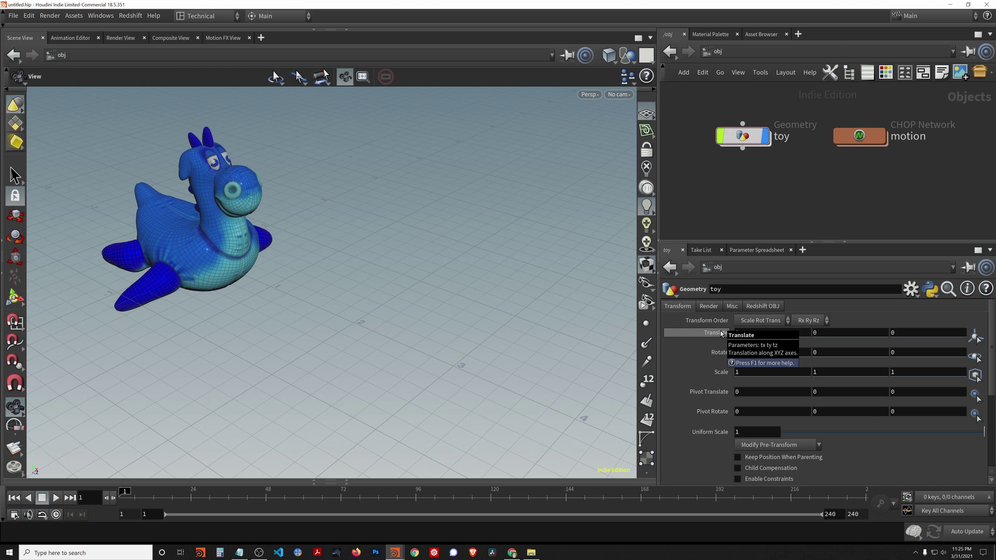
Set export1 to send channel p to /obj/toy with Path tz
click(859, 136)
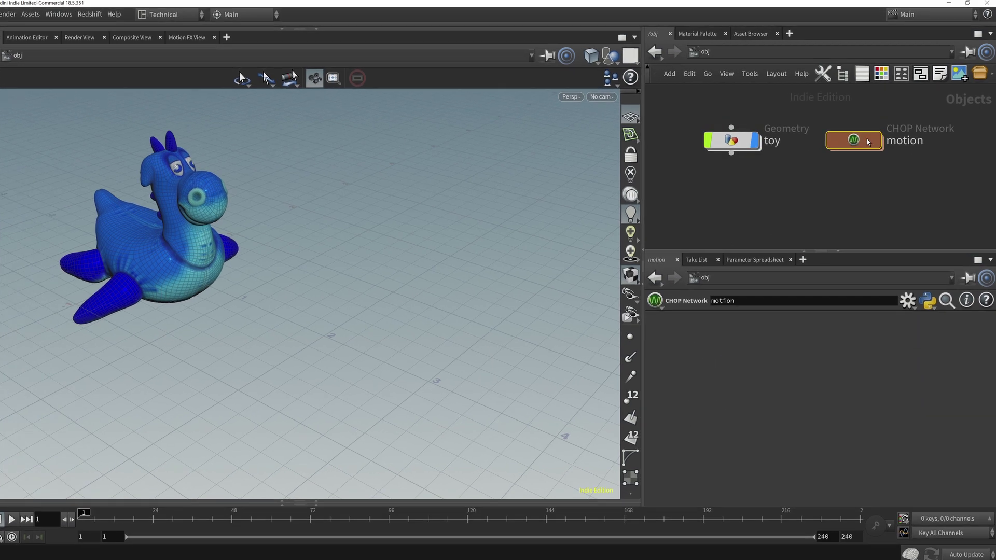
double_click(859, 136)
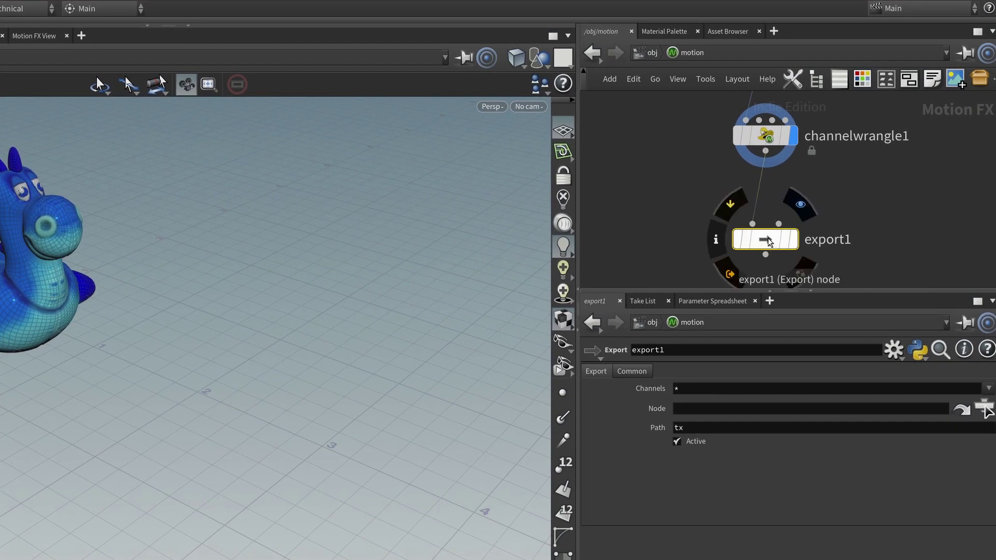
drag(730, 372, 683, 369)
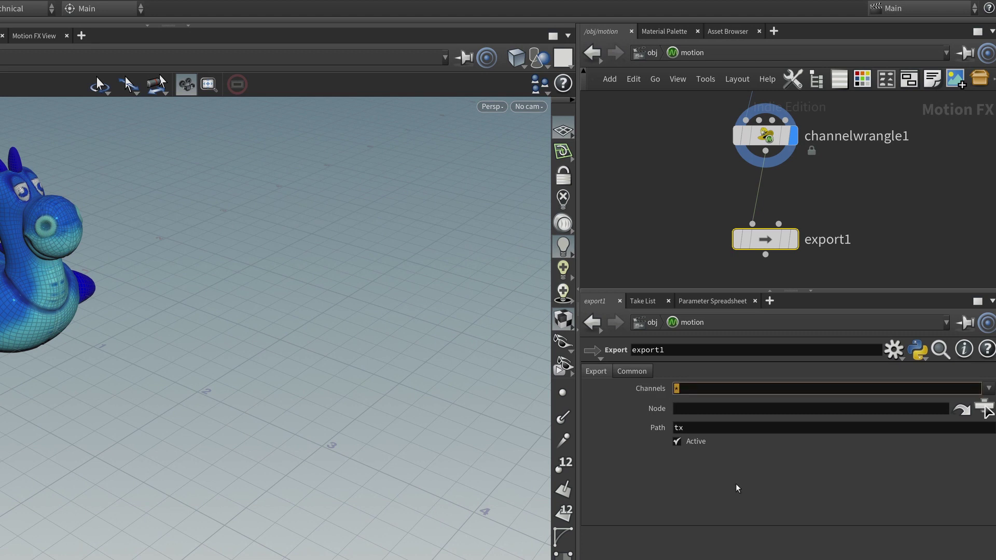
text(p)
click(984, 409)
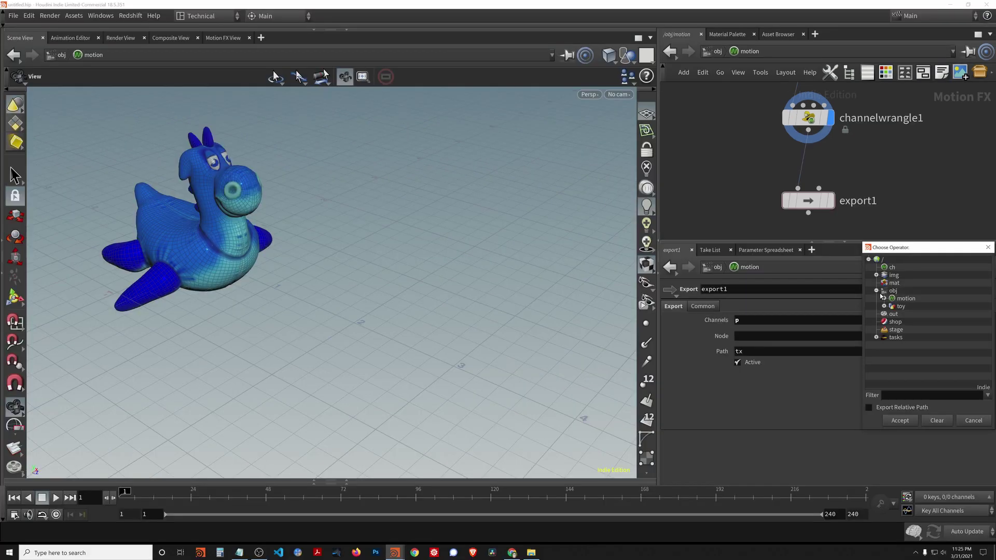
click(901, 307)
click(900, 421)
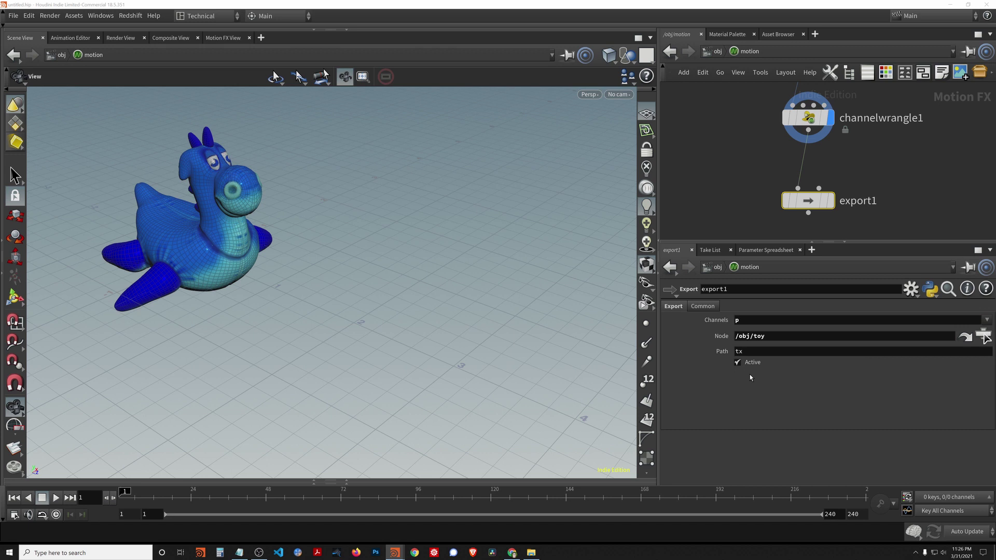
key(Tab)
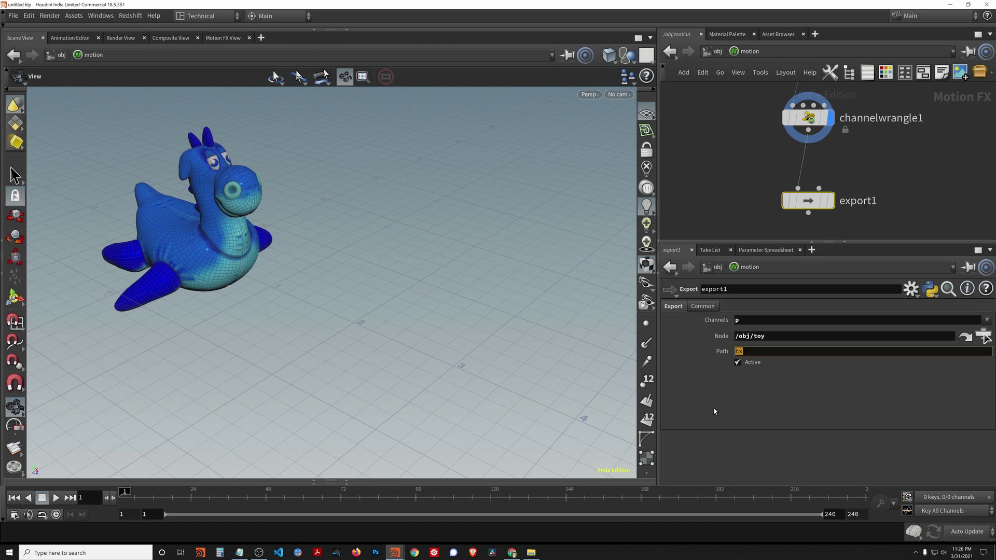
text(tz)
key(Return)
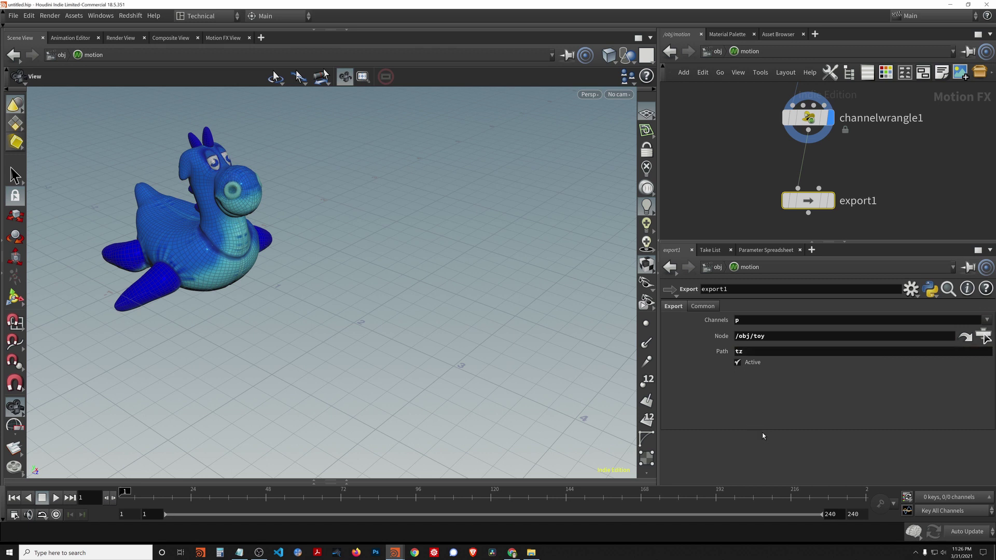
click(723, 185)
Back at object level, play the animation twice to watch the toy move, rewinding to frame 1
key(u)
scroll(336, 356, down, 3)
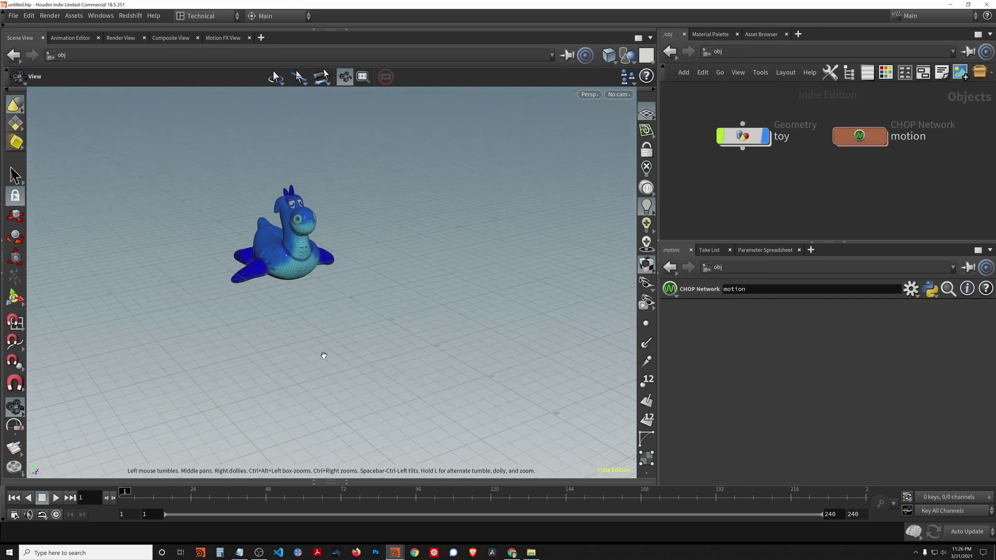
middle_drag(336, 355, 310, 306)
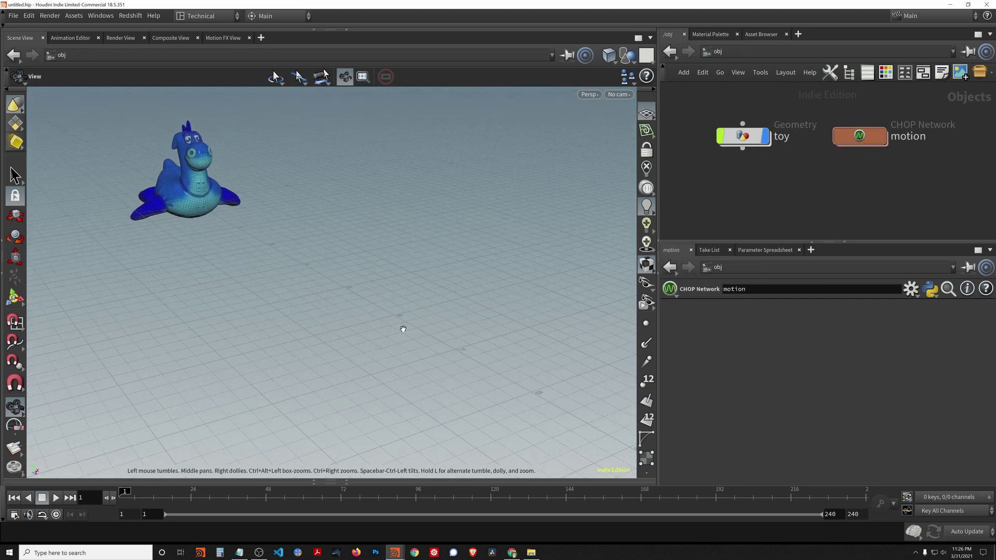
key(Up)
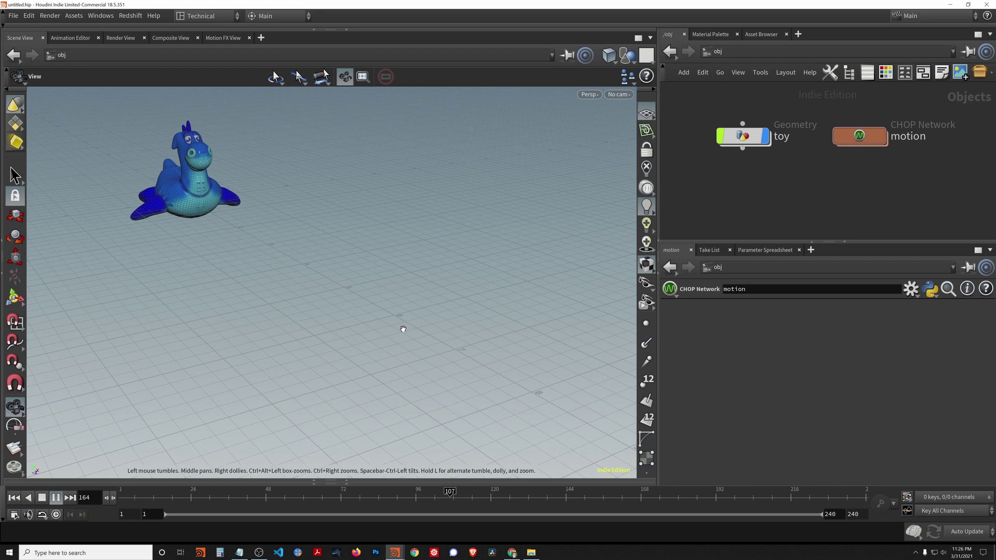
key(Up)
key(ctrl+Up)
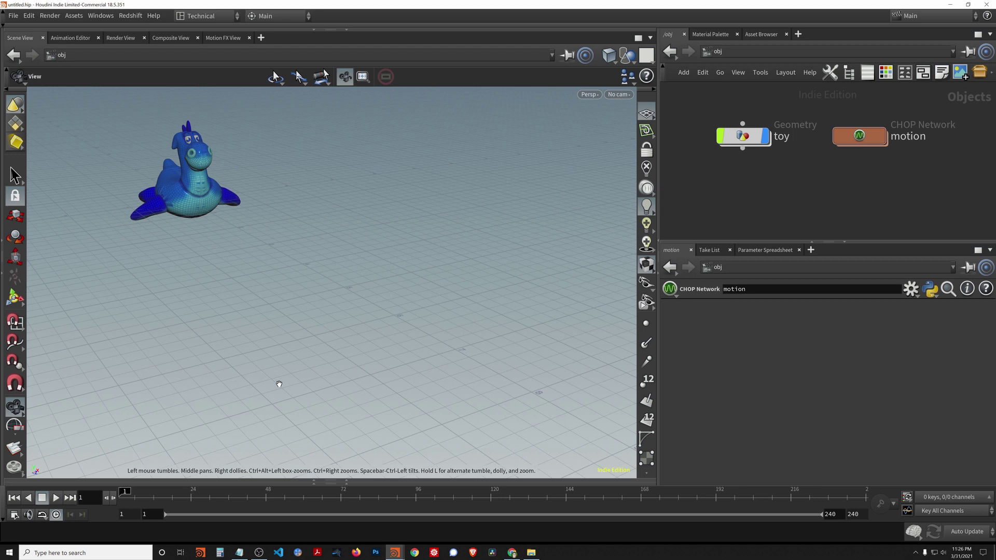
key(Up)
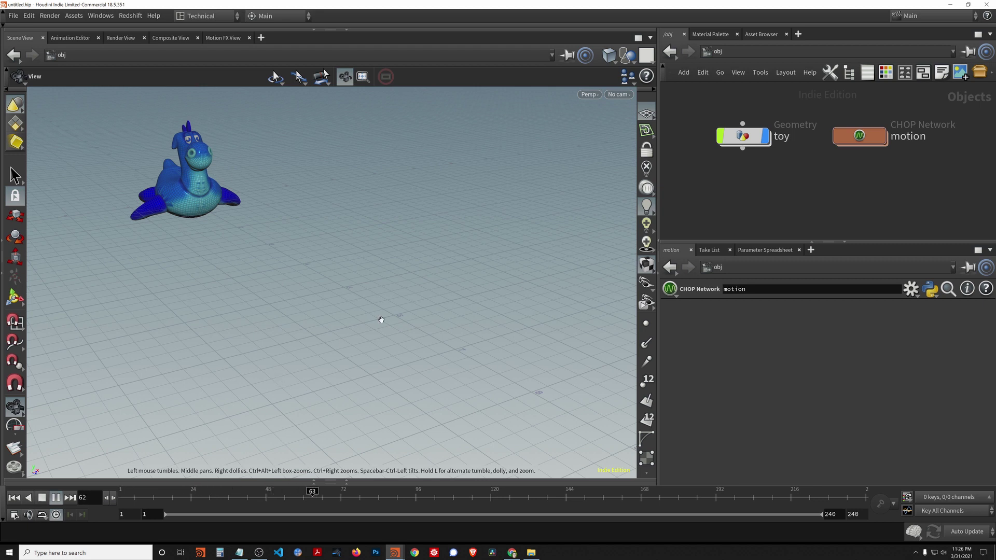
key(Up)
key(ctrl+Up)
Check export1 inside motion, then play from /obj to watch the toy slide along Z
double_click(856, 139)
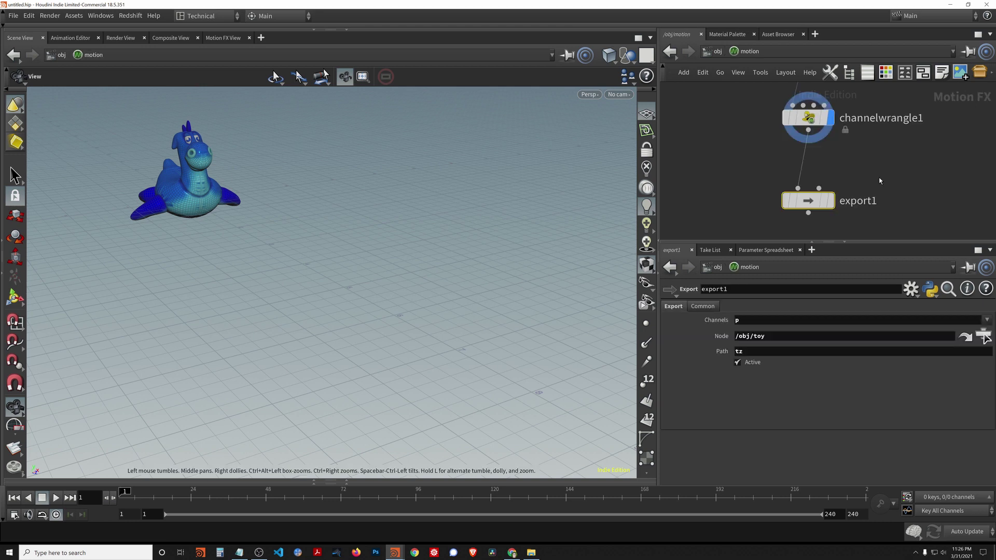
mouse_move(832, 207)
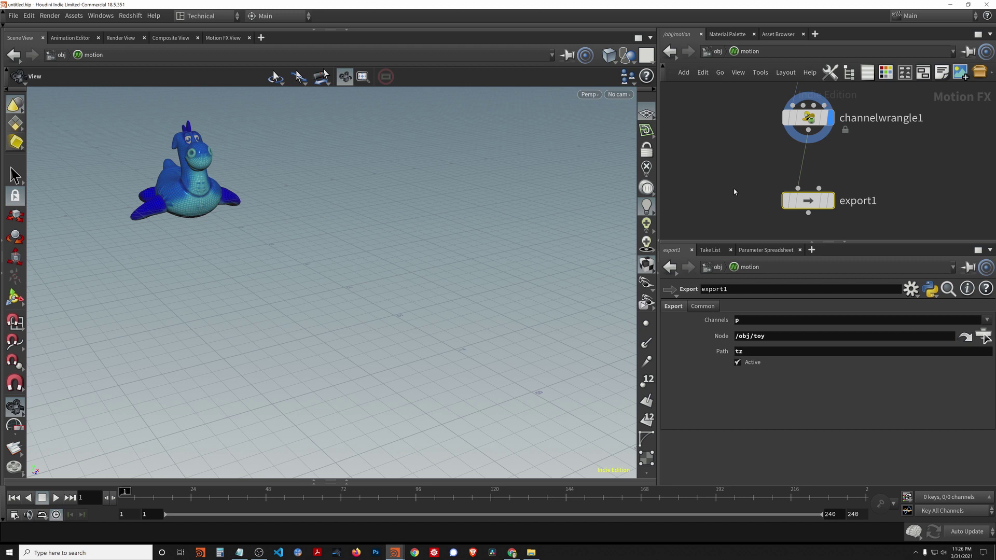
mouse_move(784, 199)
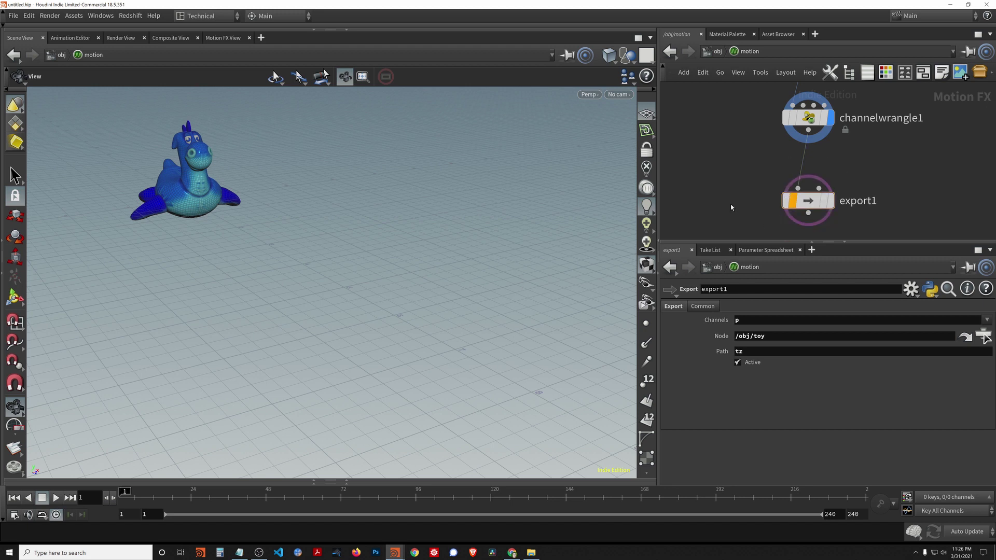
key(u)
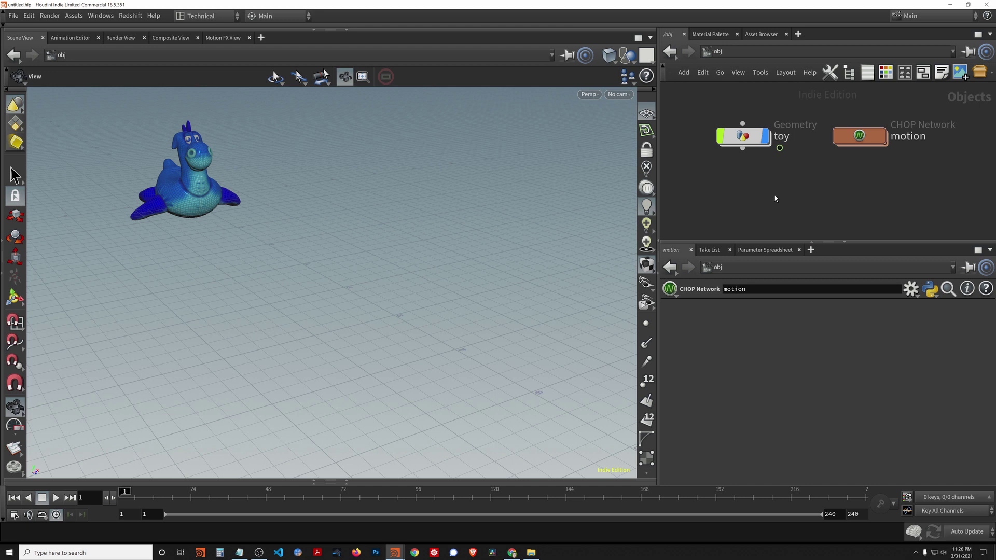
key(Up)
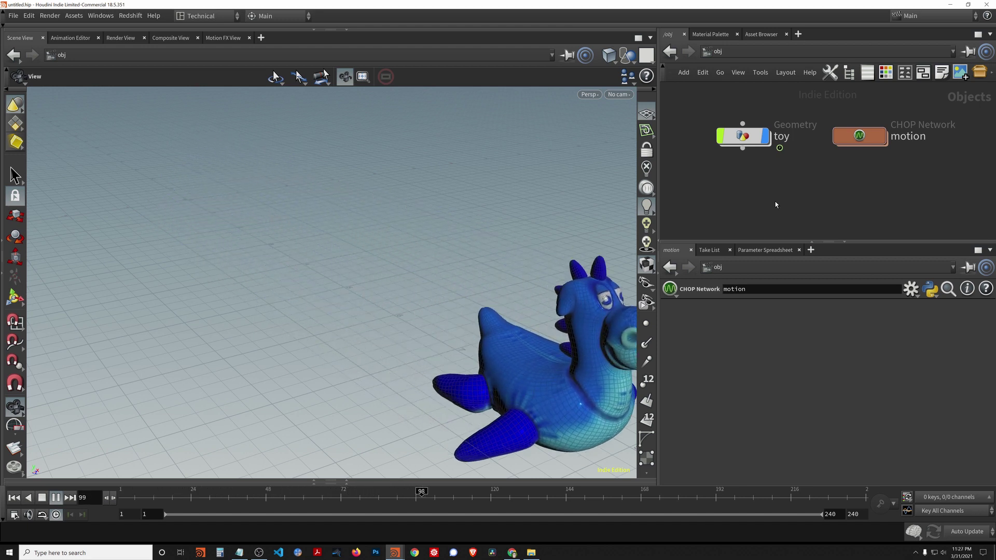
key(Up)
key(ctrl+Up)
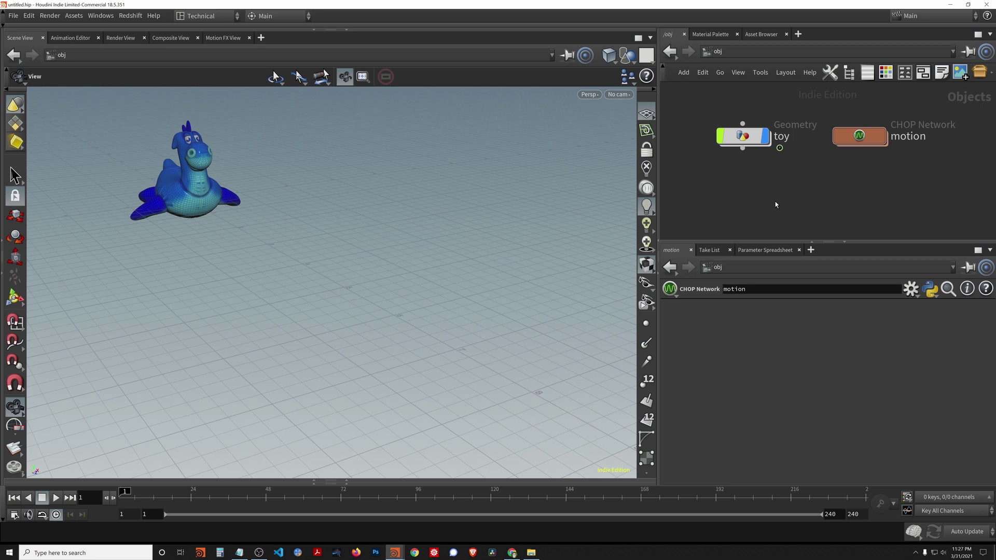
drag(244, 202, 246, 238)
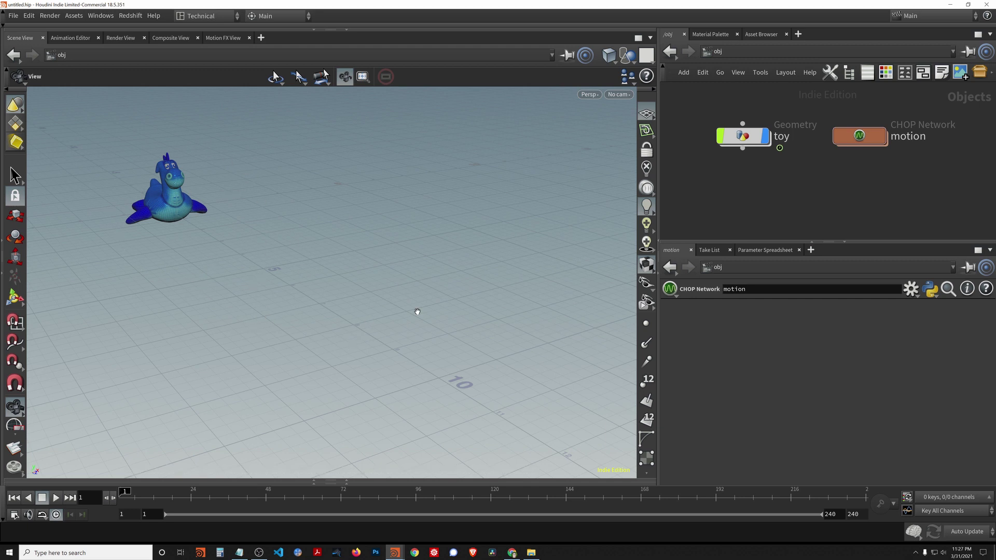
Enter the motion CHOP network and zoom out to show channel1, channelwrangle1 and export1
double_click(860, 144)
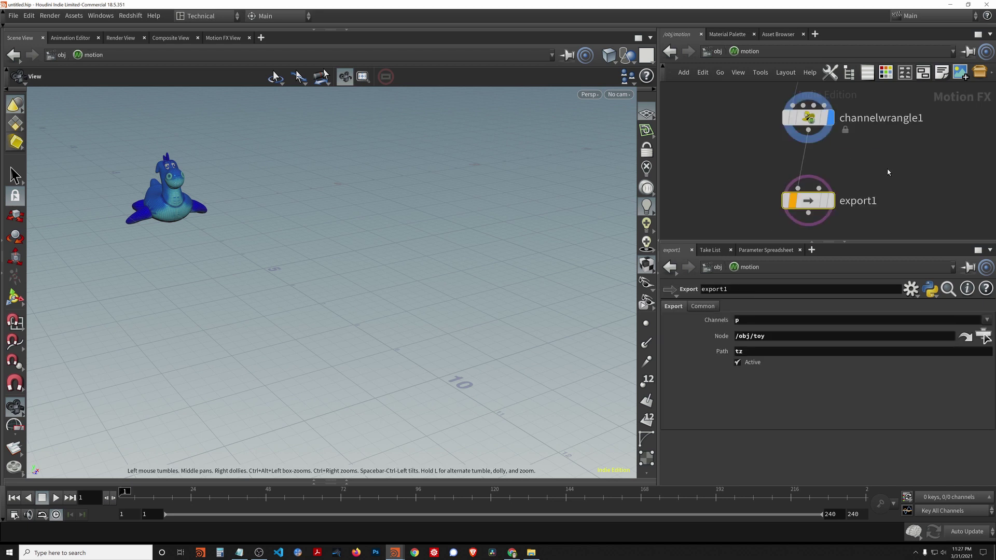
scroll(888, 172, down, 2)
middle_drag(887, 172, 807, 192)
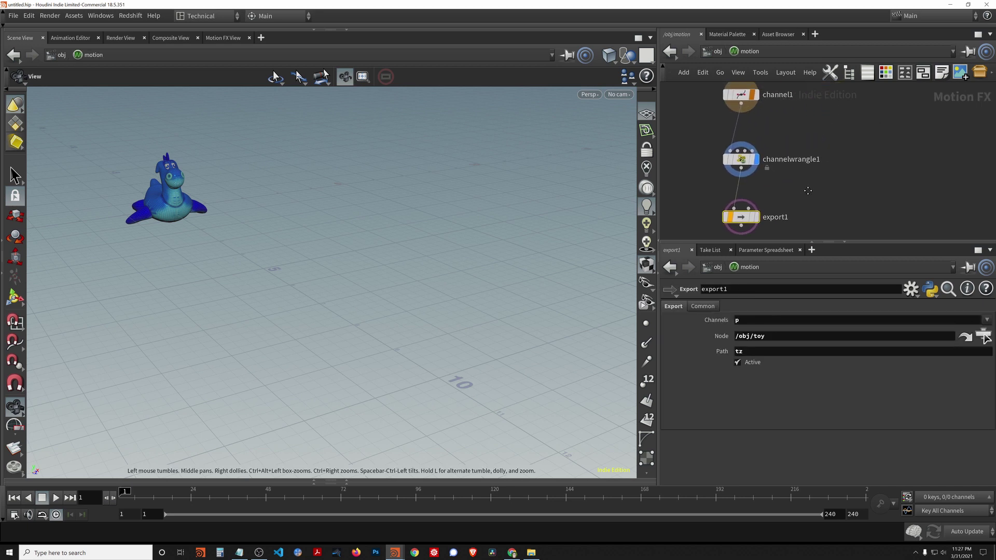
scroll(807, 192, down, 2)
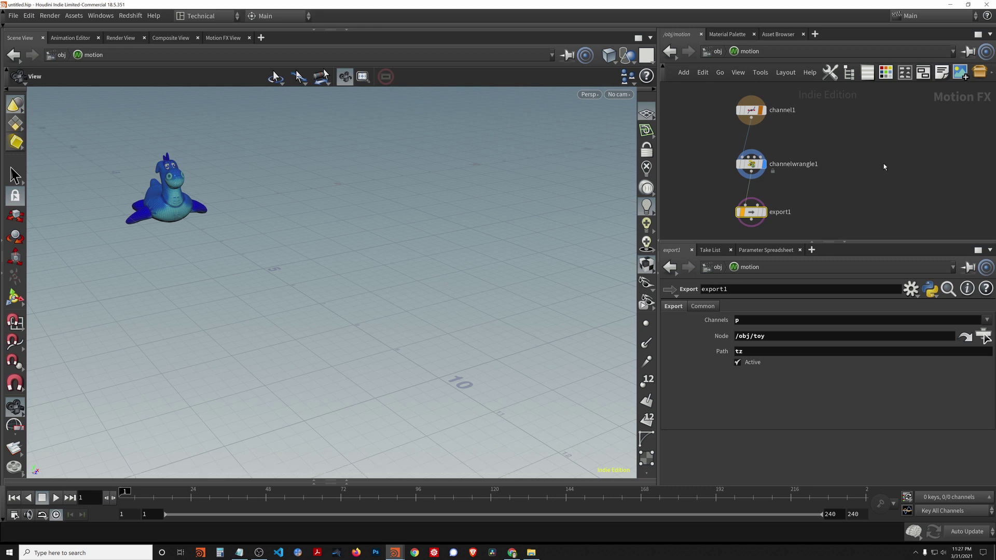
click(886, 178)
Maximize the network editor and rename channel1's channel from p to x y z, then view its info
key(ctrl+b)
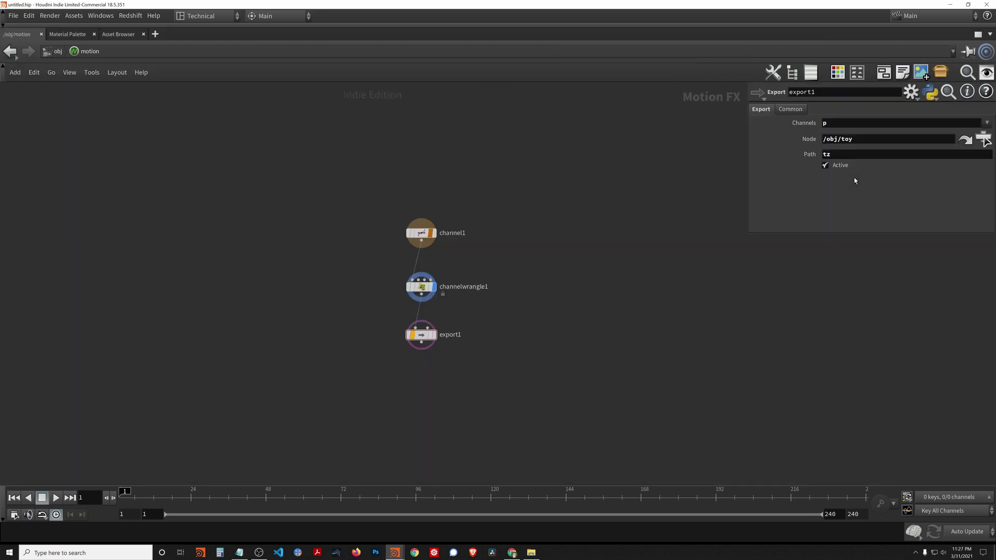
key(h)
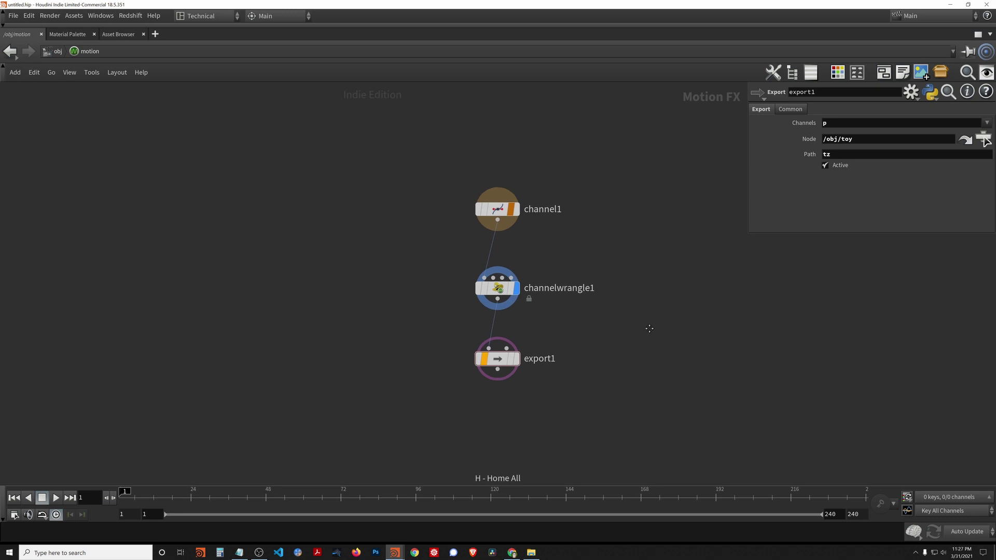
middle_drag(649, 330, 510, 269)
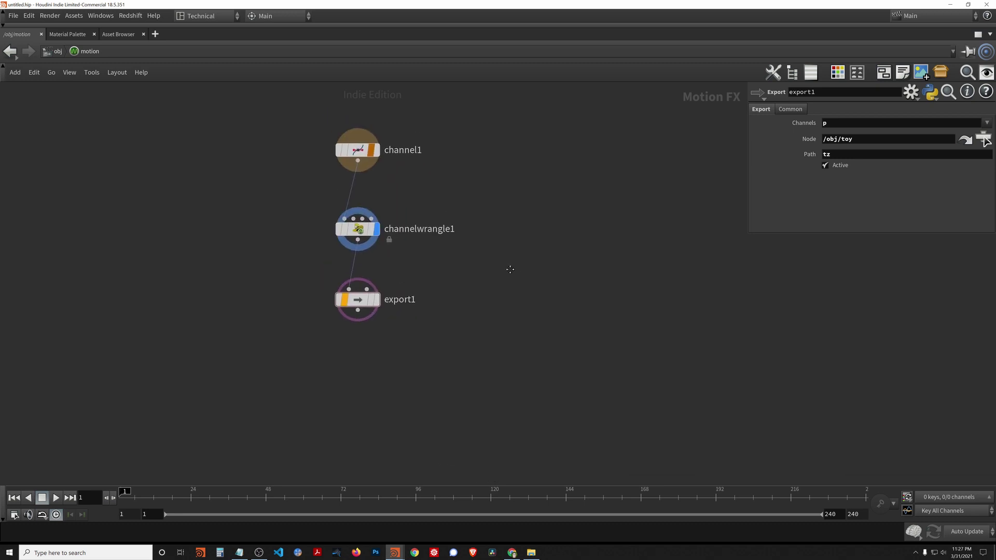
click(357, 150)
click(874, 237)
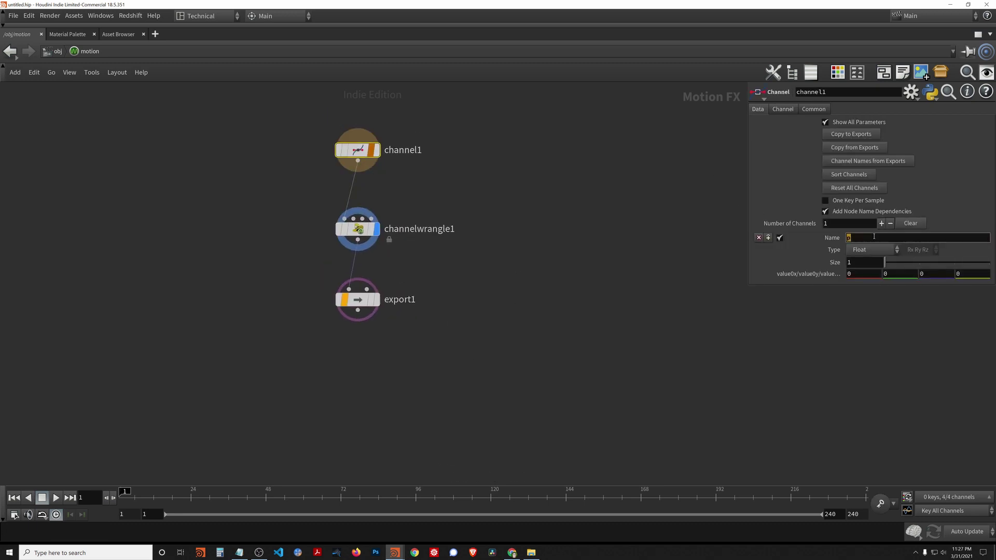
key(BackSpace)
text(x y z)
key(Return)
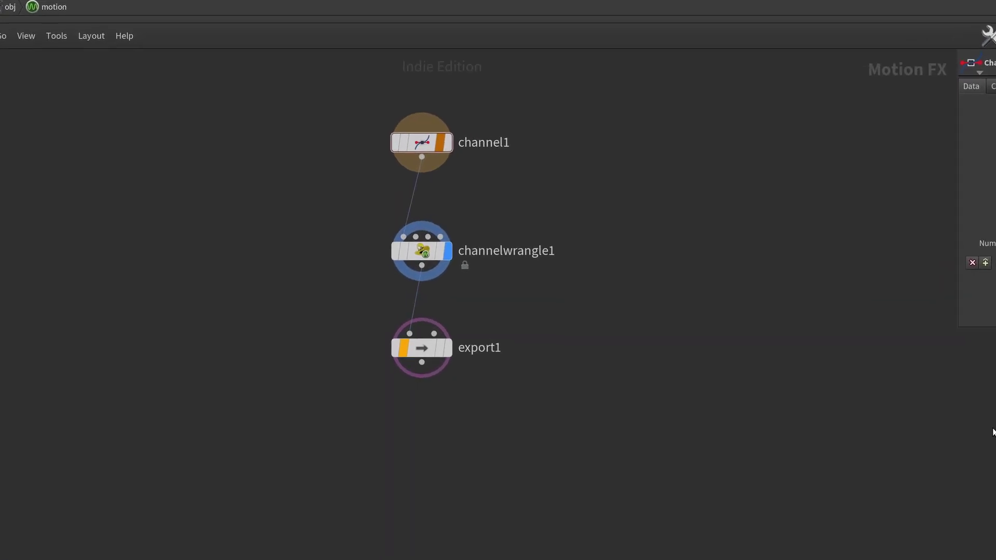
mouse_move(375, 143)
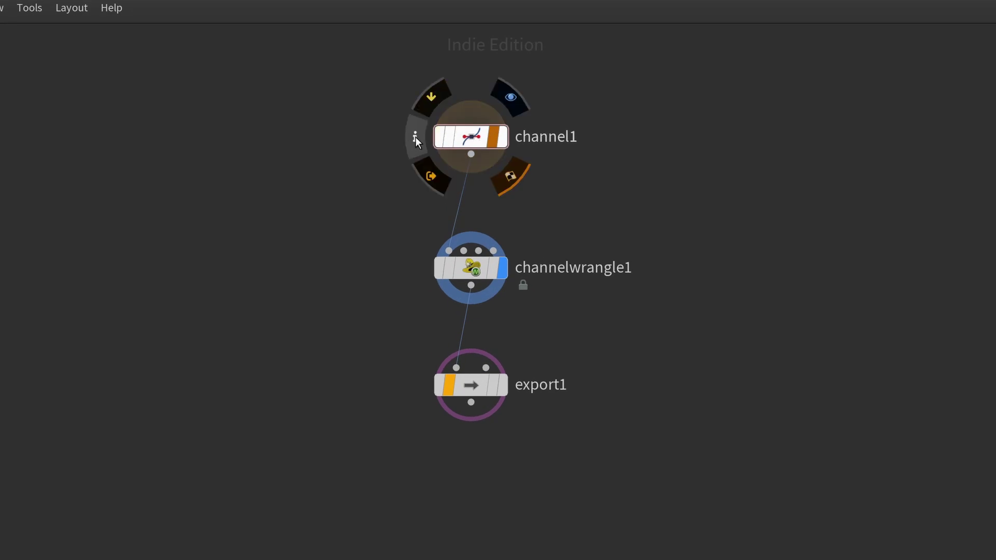
click(415, 137)
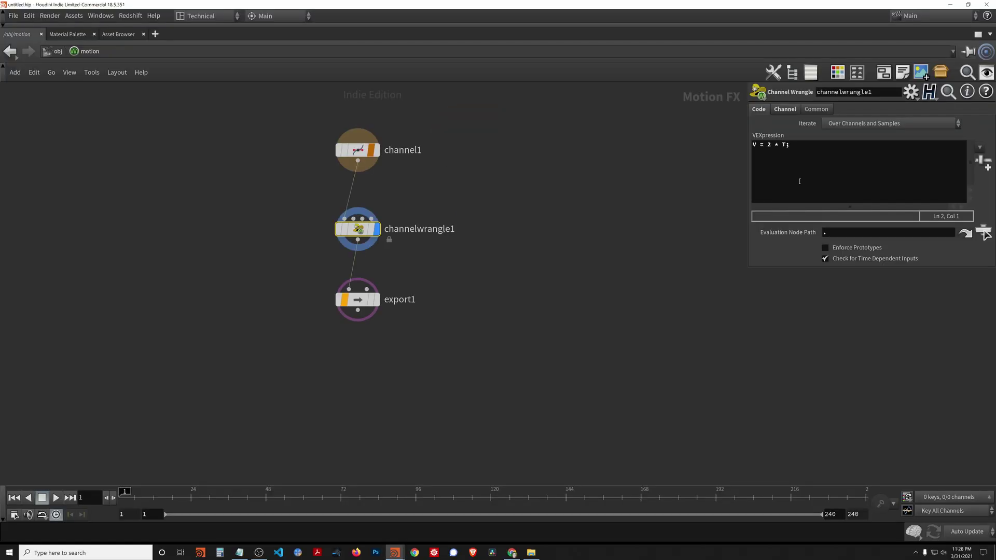
Leave the wrangle code, restore the split layout and show the Motion FX channel graph
key(ctrl+a)
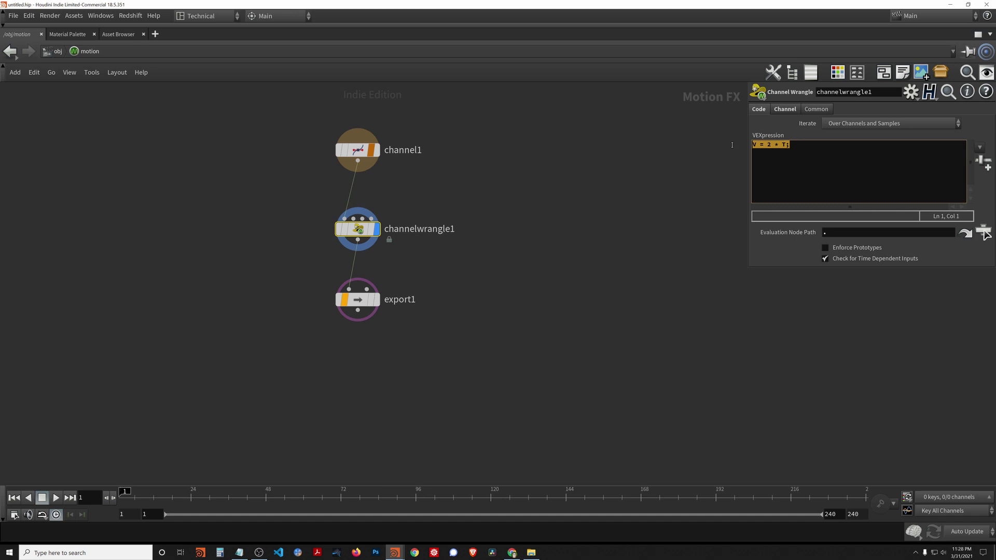
click(831, 175)
click(594, 314)
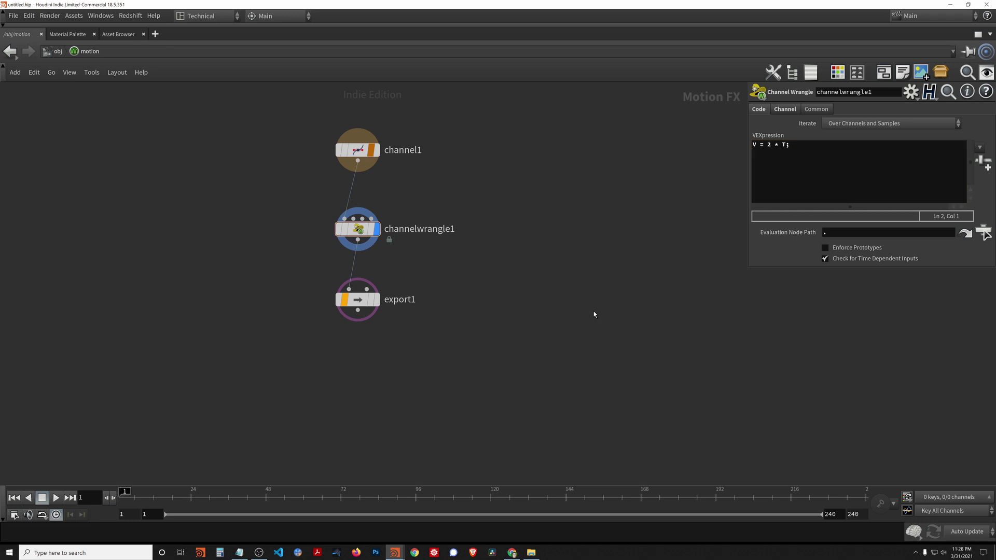
key(ctrl+b)
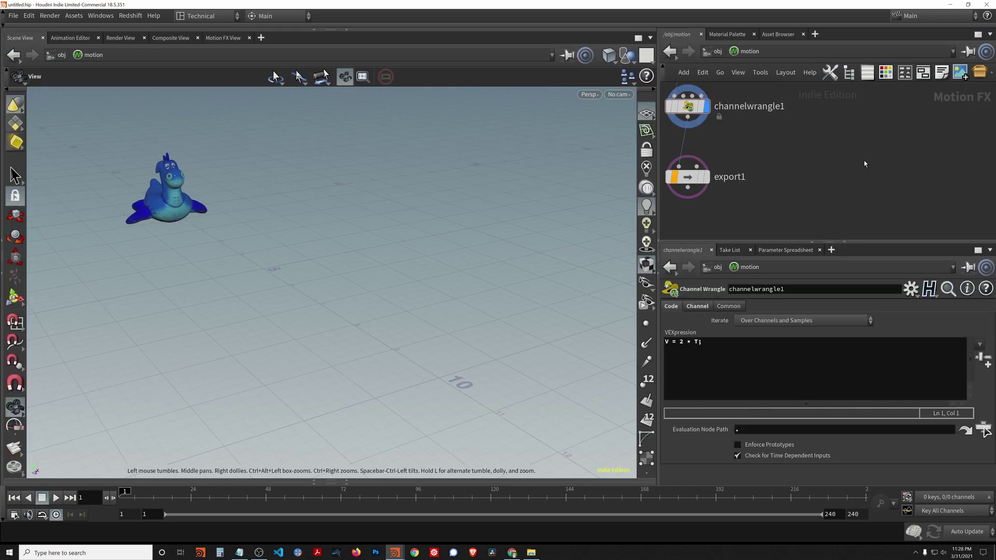
key(h)
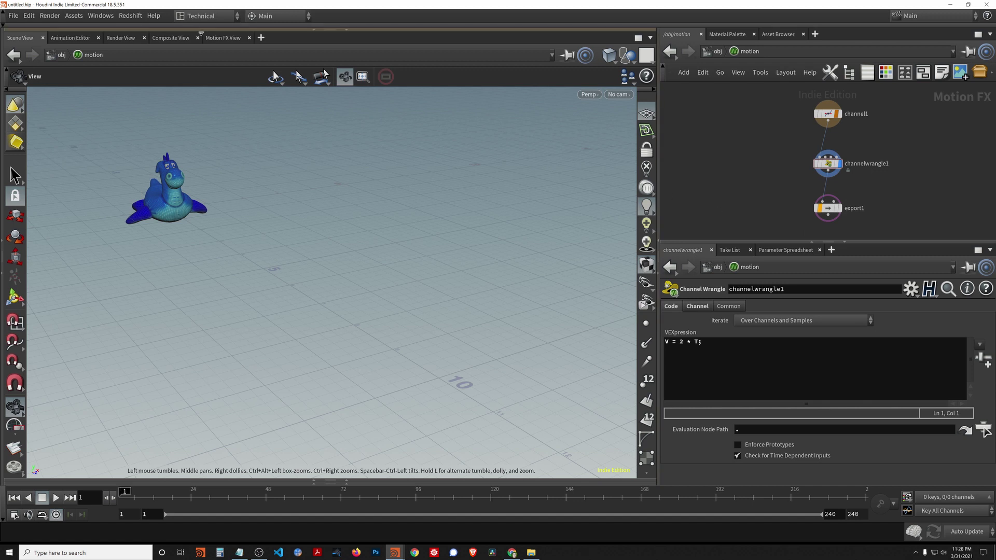
click(222, 39)
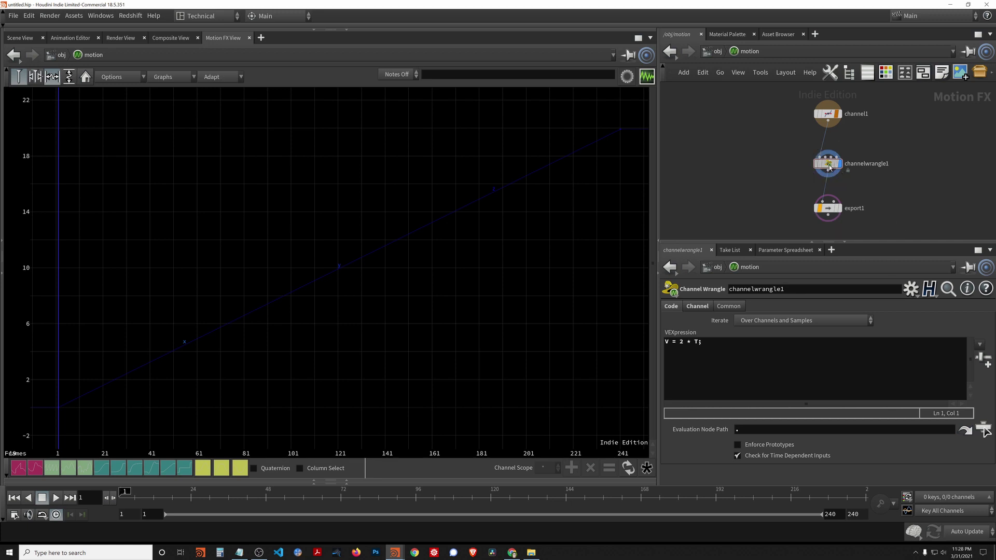
Set channelwrangle1's Graph Color to yellow (1, 1, 0) and reselect the wrangle
click(697, 306)
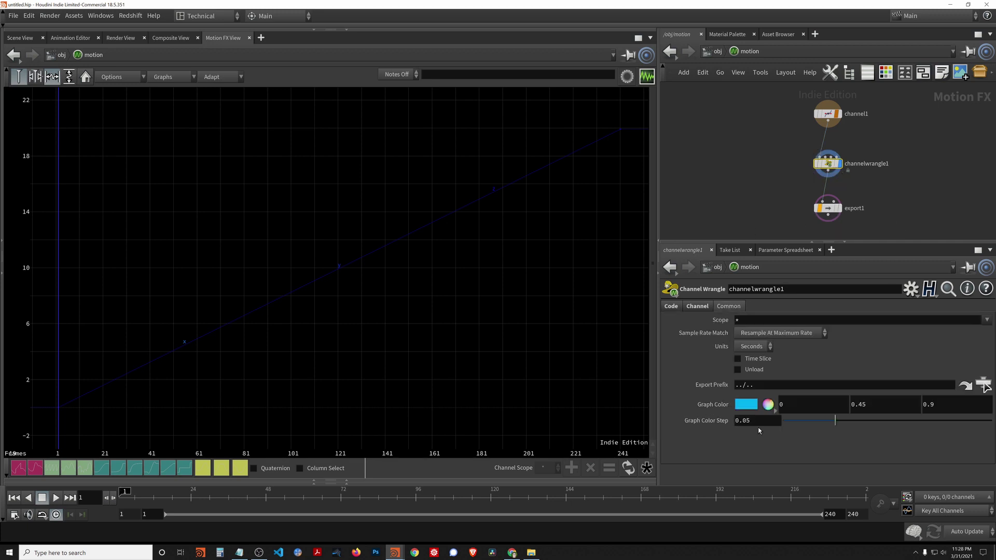
click(748, 405)
click(742, 336)
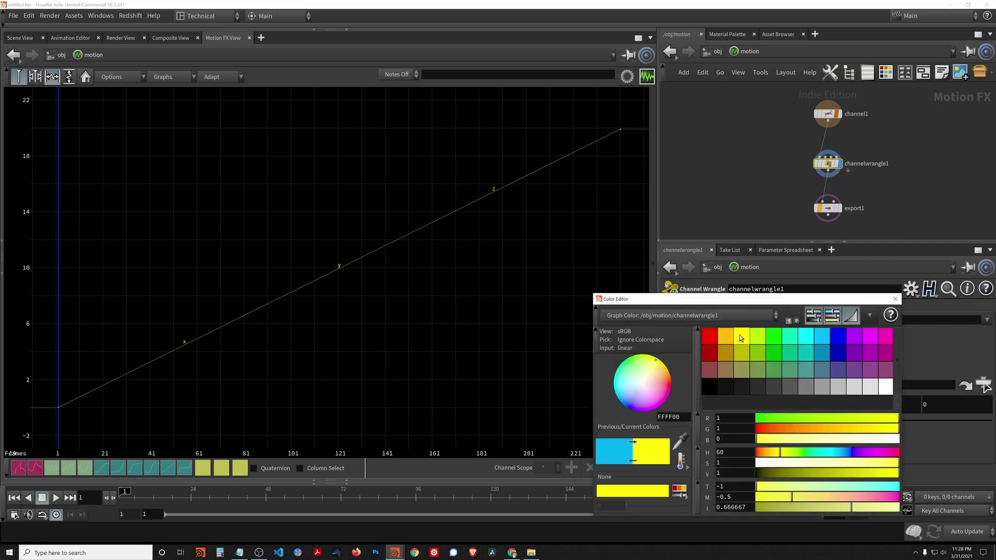
click(895, 299)
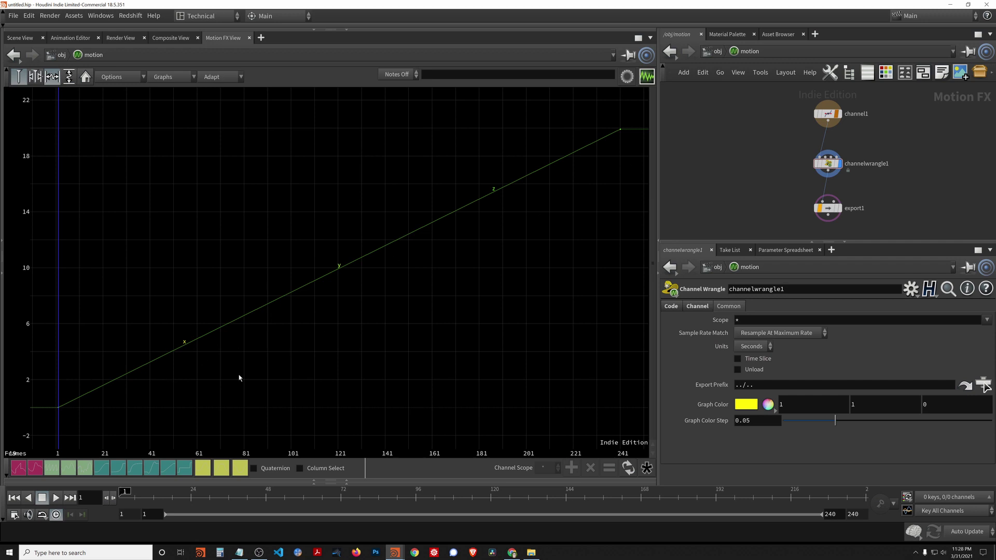
click(828, 163)
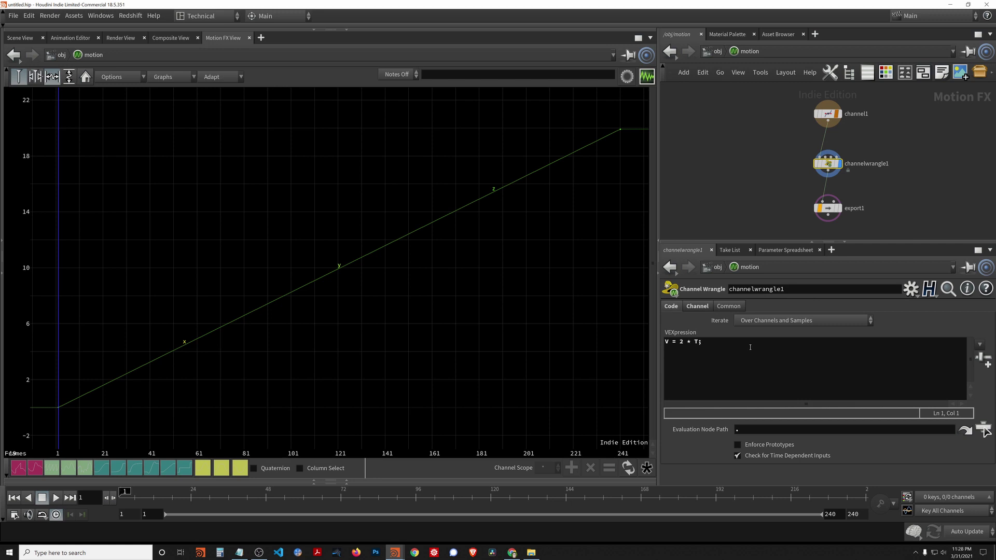
Replace the wrangle code with // x value, // y value, // z value comments and V = 2*T;
click(750, 347)
key(ctrl+a)
key(BackSpace)
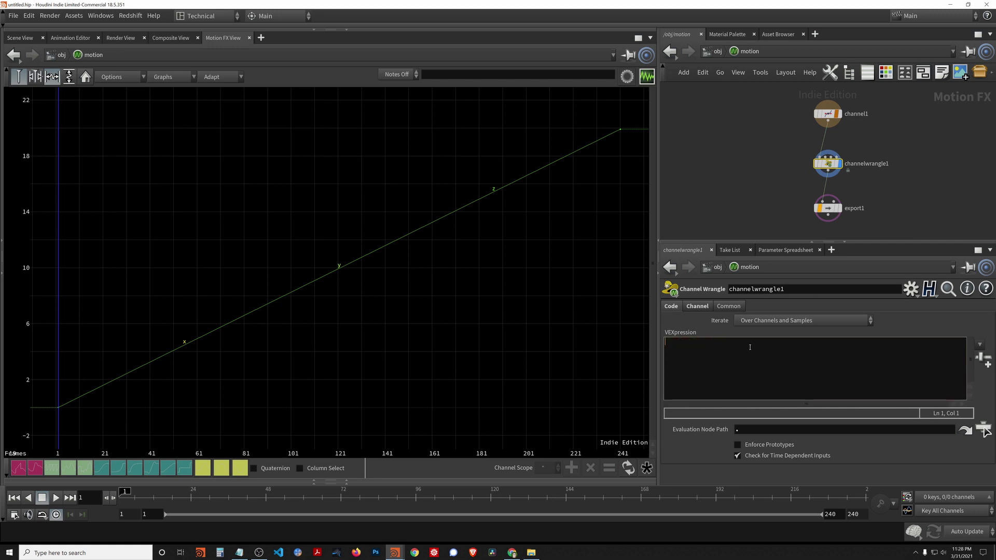
text(// x value)
key(Return)
key(Return)
text(//)
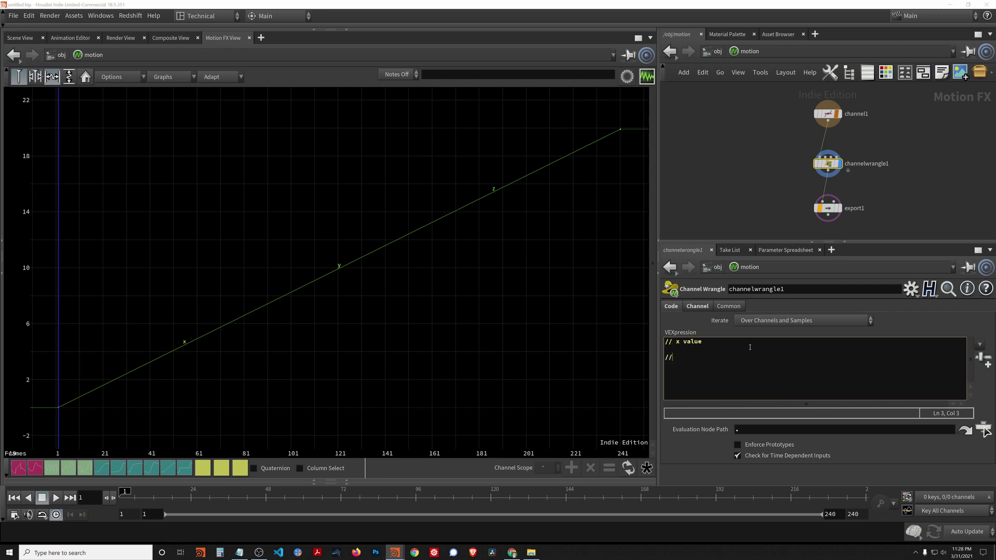
text( y value)
key(Return)
key(Return)
text(// z value)
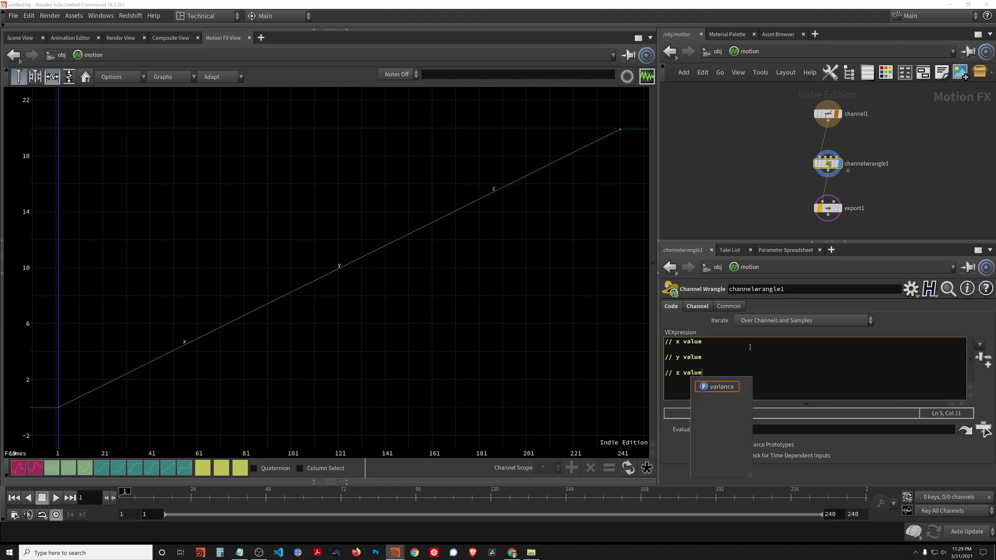
key(Return)
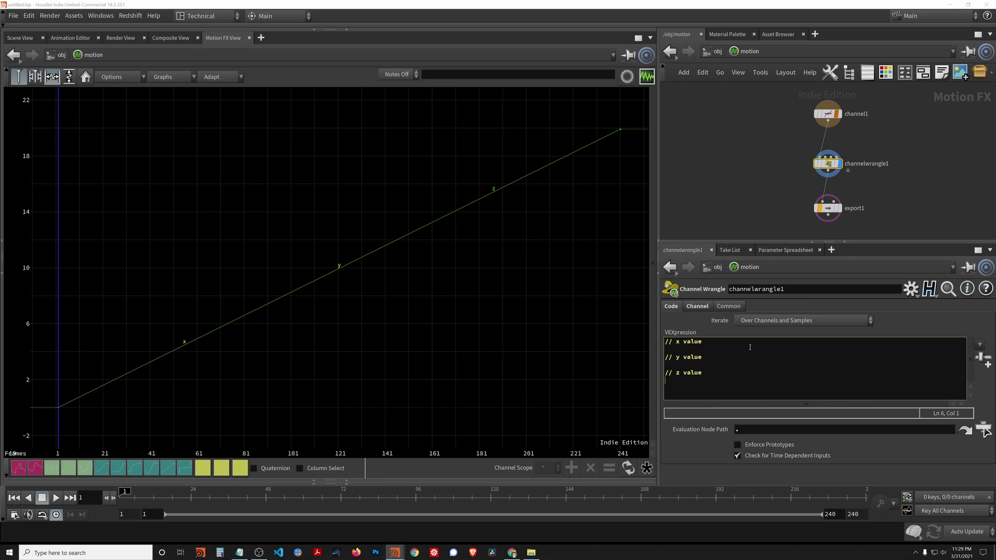
text(V = 2*T;)
key(End)
key(Return)
key(F1)
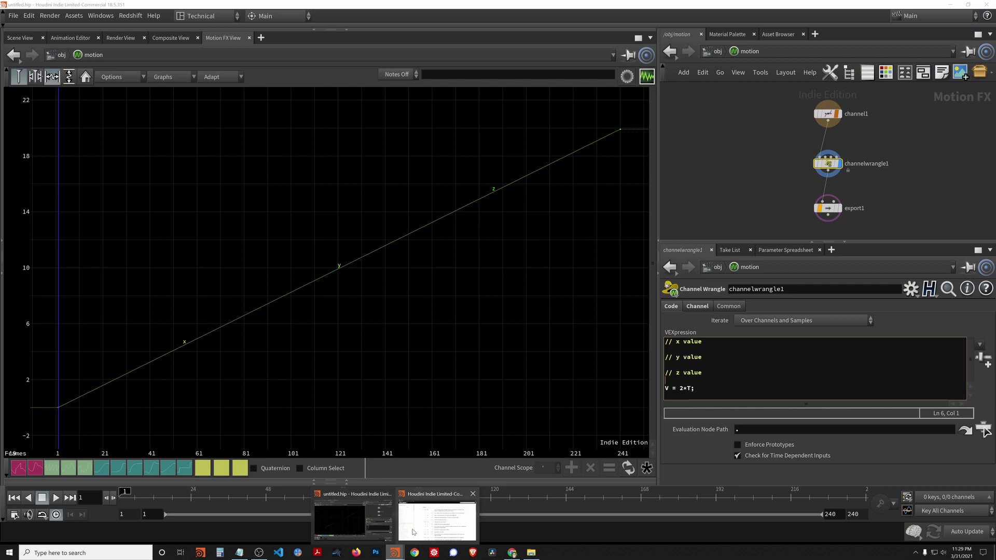
click(446, 518)
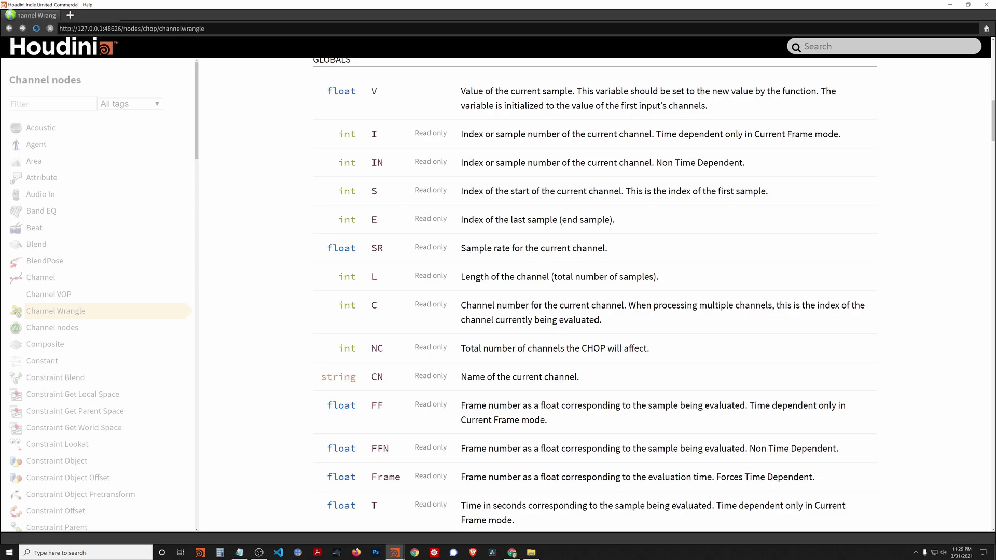
double_click(374, 305)
double_click(377, 377)
double_click(374, 305)
click(950, 4)
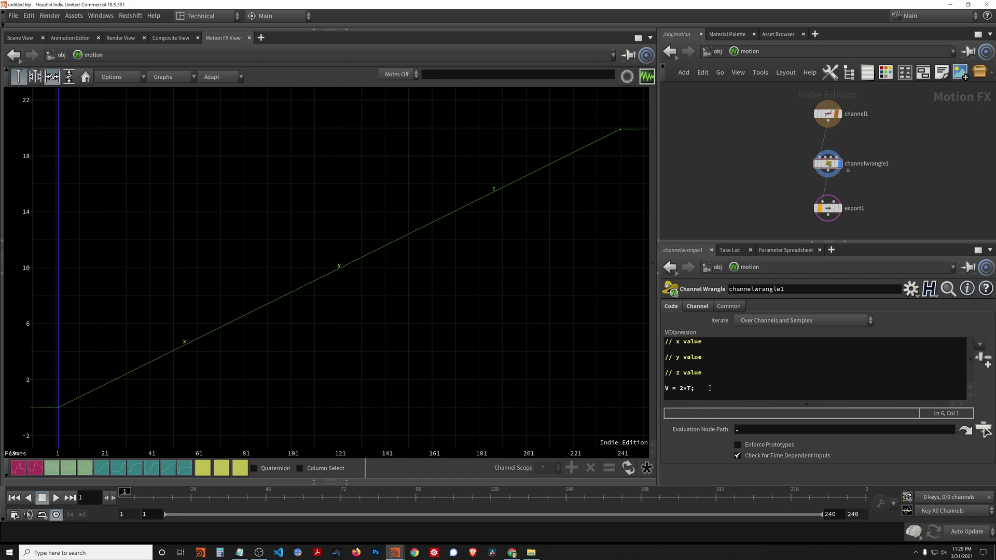
Wrap V = 2*T; inside an if (C == 2) { } block
click(706, 380)
text(if (C)
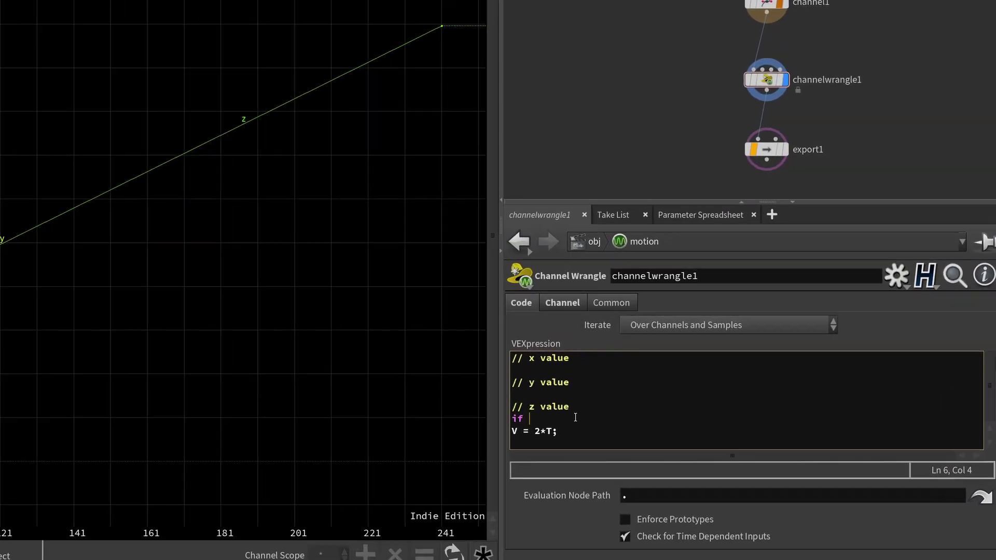
text( == 2) )
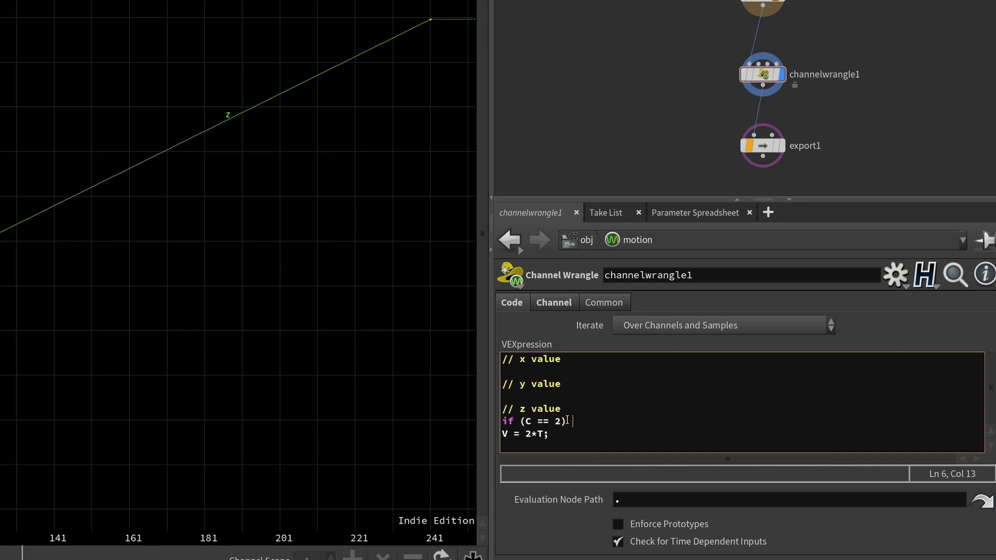
text({)
key(Return)
key(End)
key(Return)
text(})
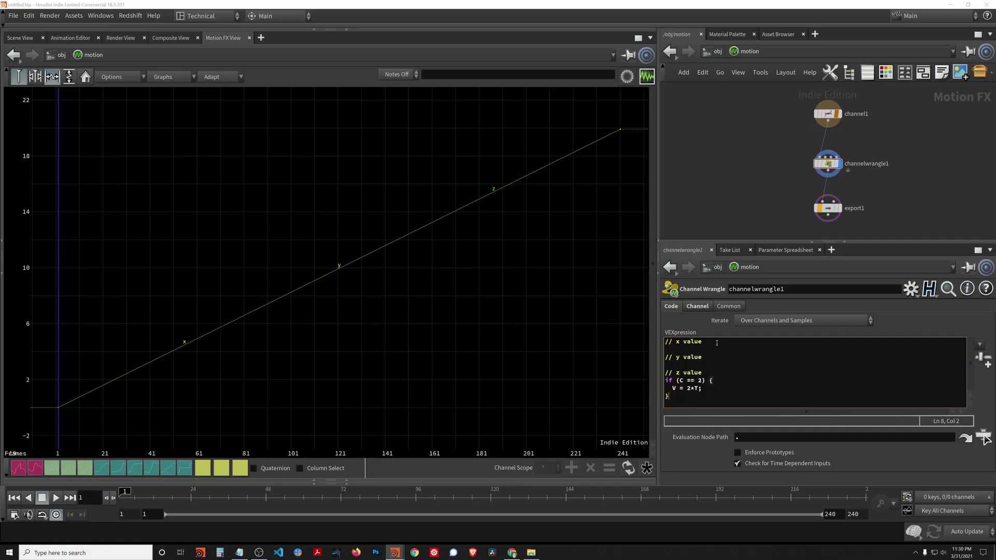
Add an if (C == 0) block under the x comment setting V = sin(T);
click(584, 360)
key(Return)
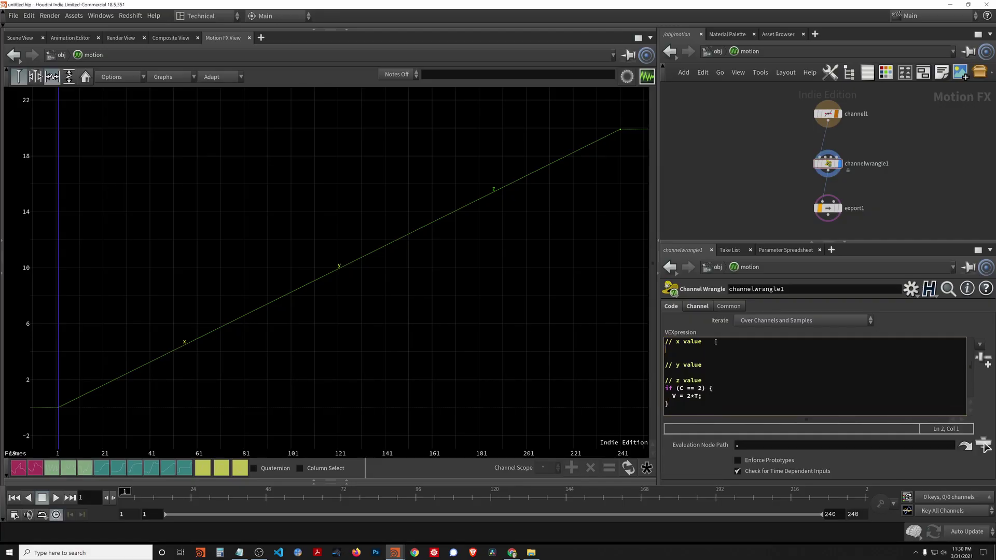
text(if (C == 0) {)
key(Return)
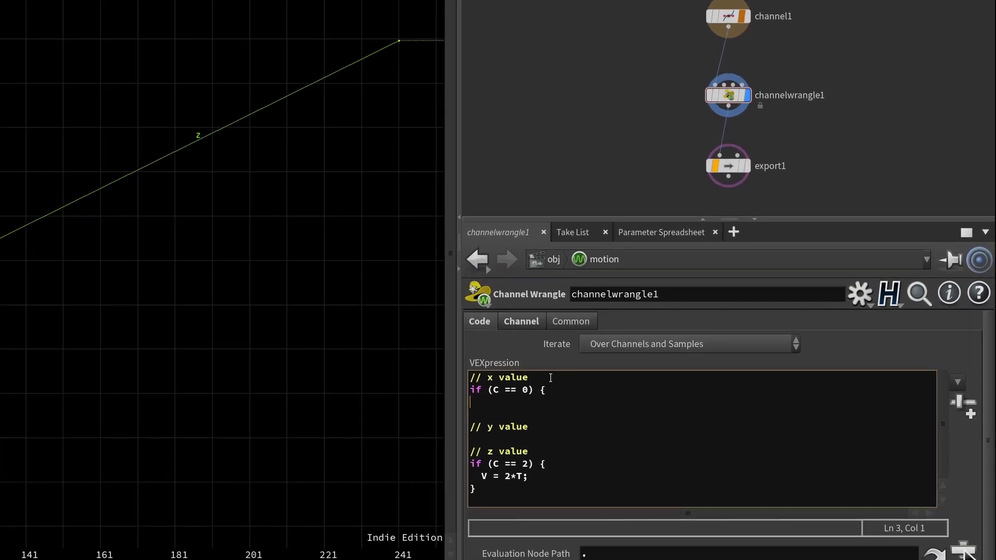
text(})
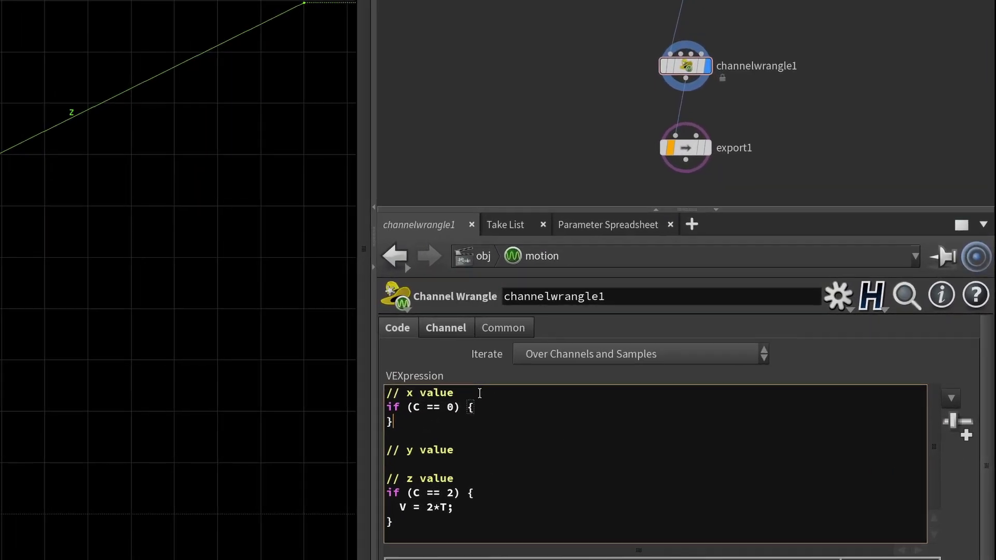
key(Up)
key(Right)
key(Right)
key(Right)
key(Right)
key(Right)
key(Right)
key(Right)
key(Right)
key(Right)
key(Right)
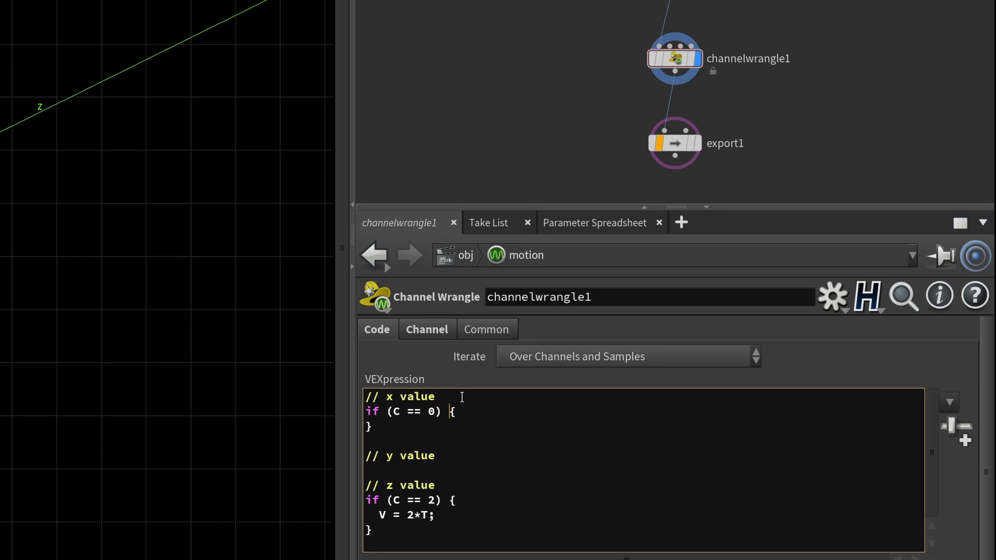
key(Return)
text(V = )
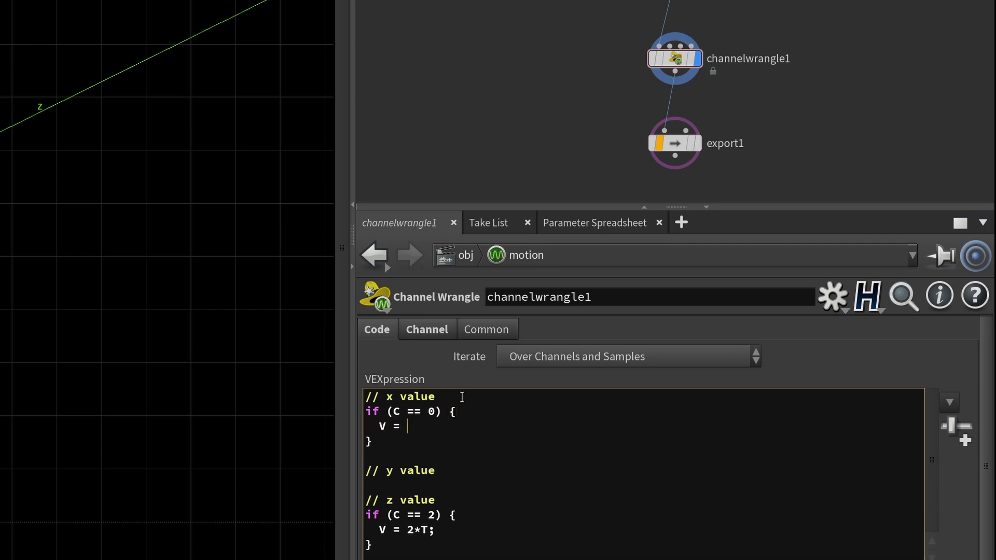
text(sin(T);)
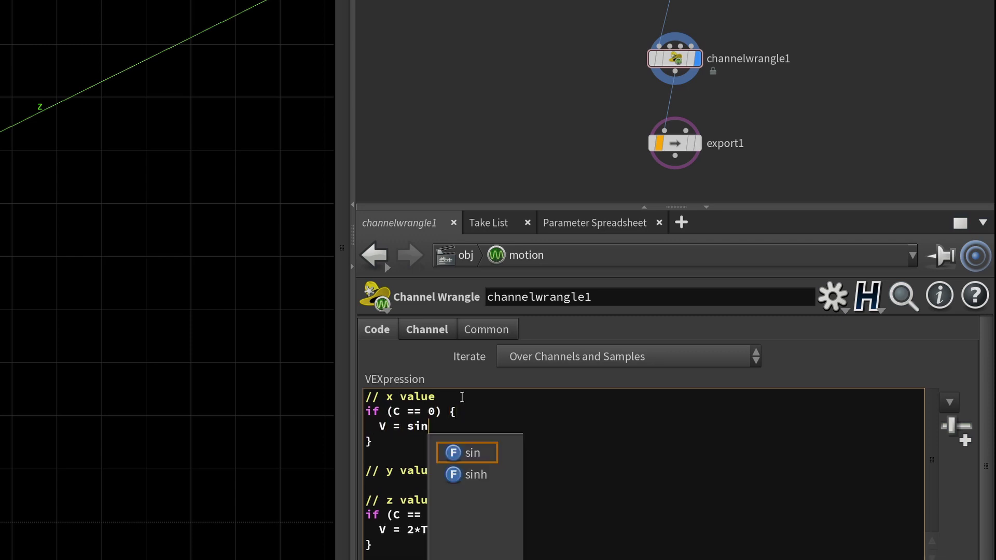
key(Down)
Add an if (C == 1) block under the y comment setting V = cos(T);, plus a stray cos line
key(Down)
key(Down)
key(End)
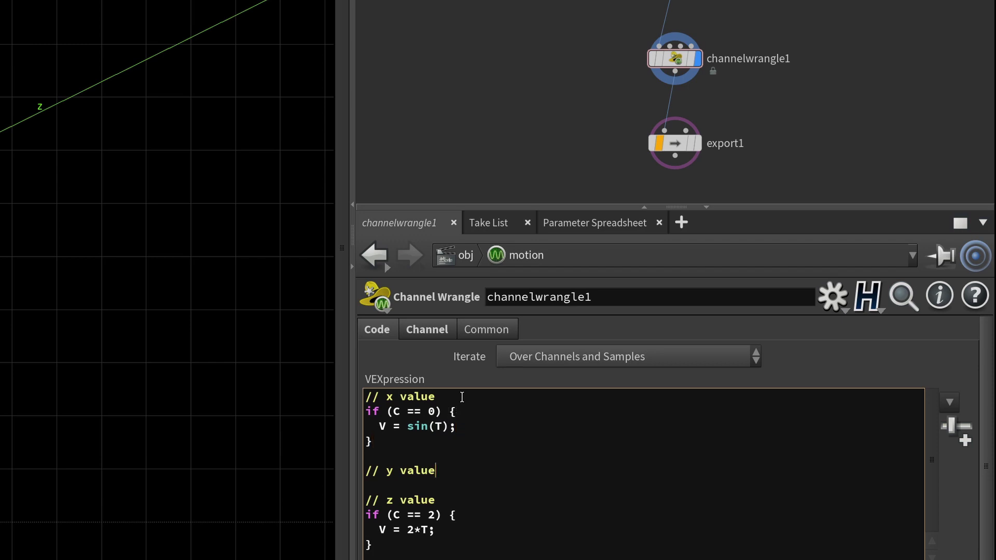
key(Down)
key(Up)
key(Return)
text(if (C)
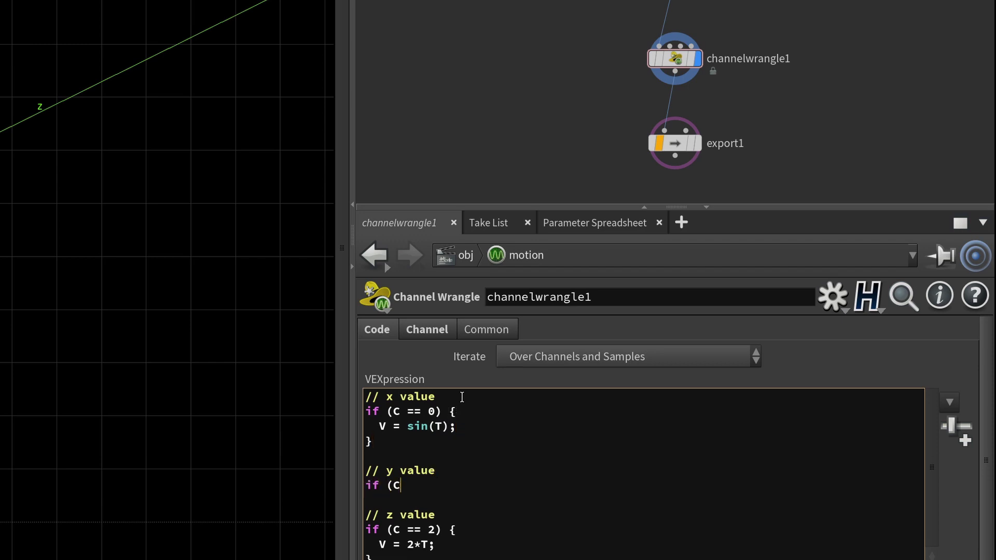
text( == 1) {)
key(Return)
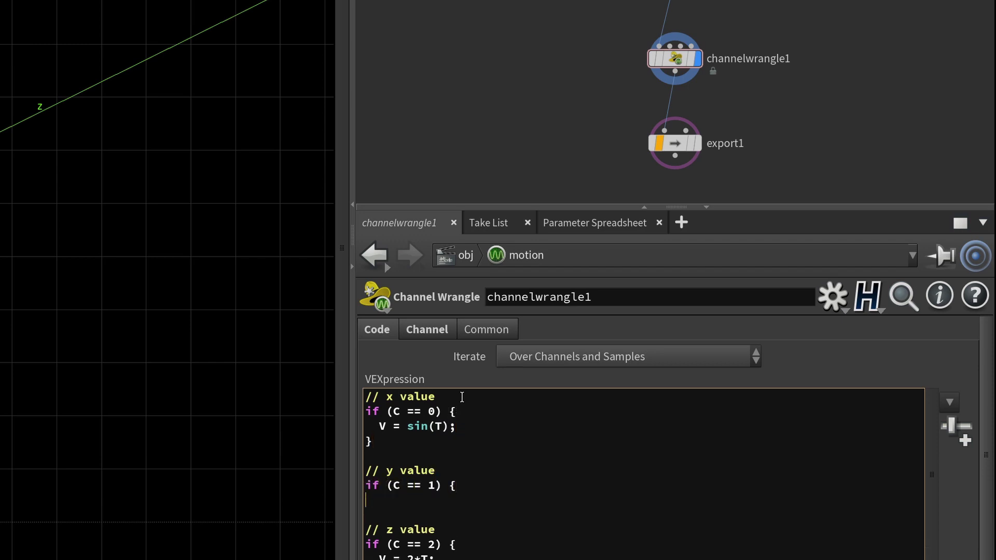
text(V = cos(T);)
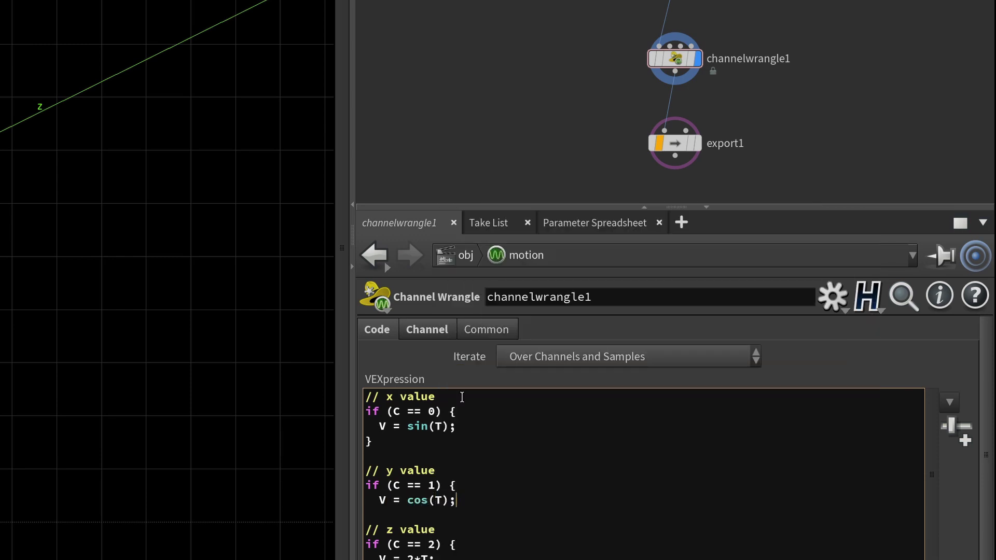
key(Return)
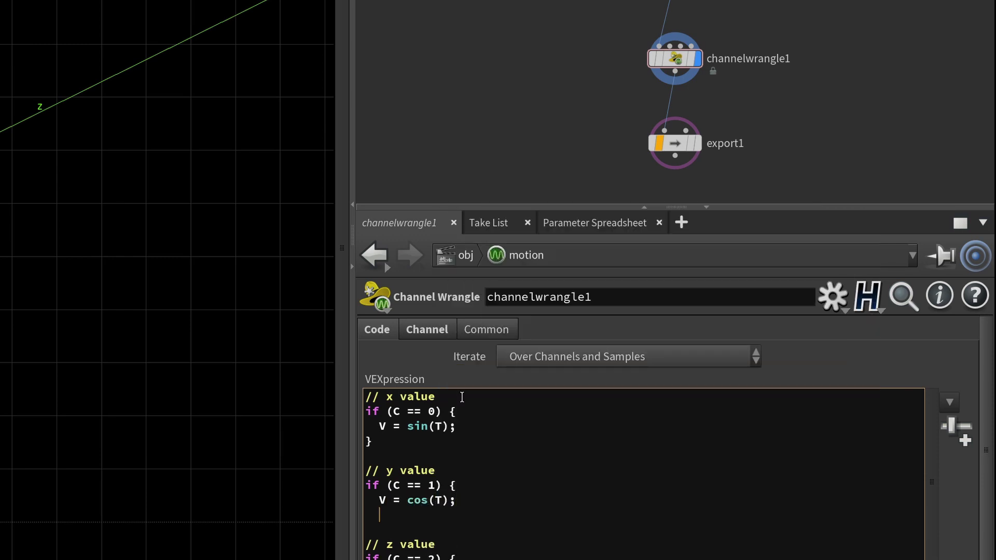
text(})
key(Up)
key(End)
key(Return)
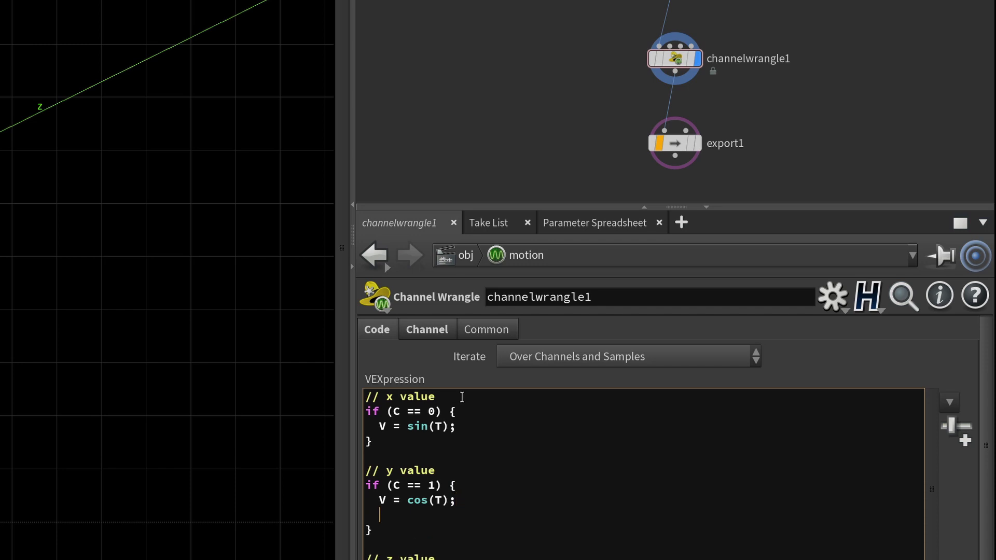
text(cos)
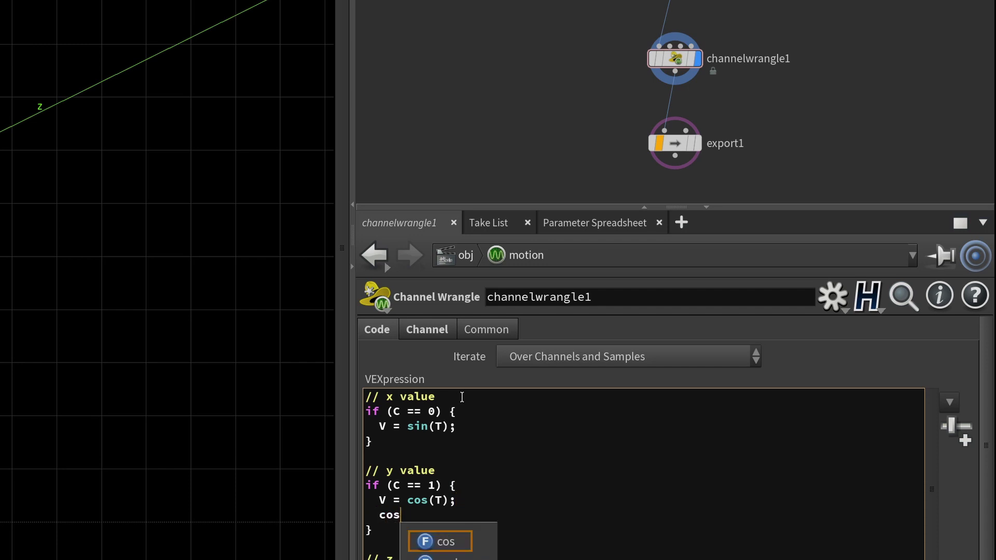
Open the VEX help page for the cos function
key(Return)
key(BackSpace)
key(BackSpace)
key(F1)
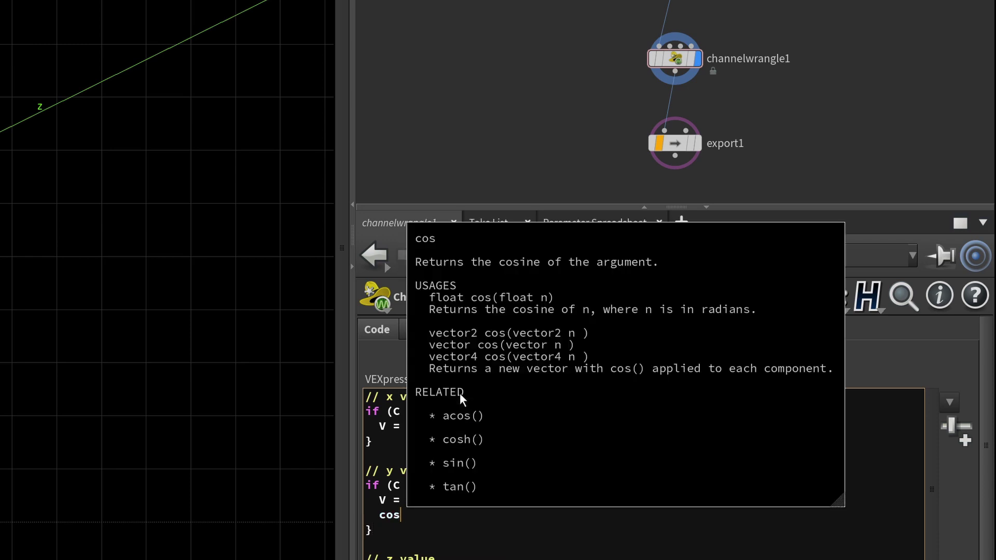
key(Escape)
text(()
key(F1)
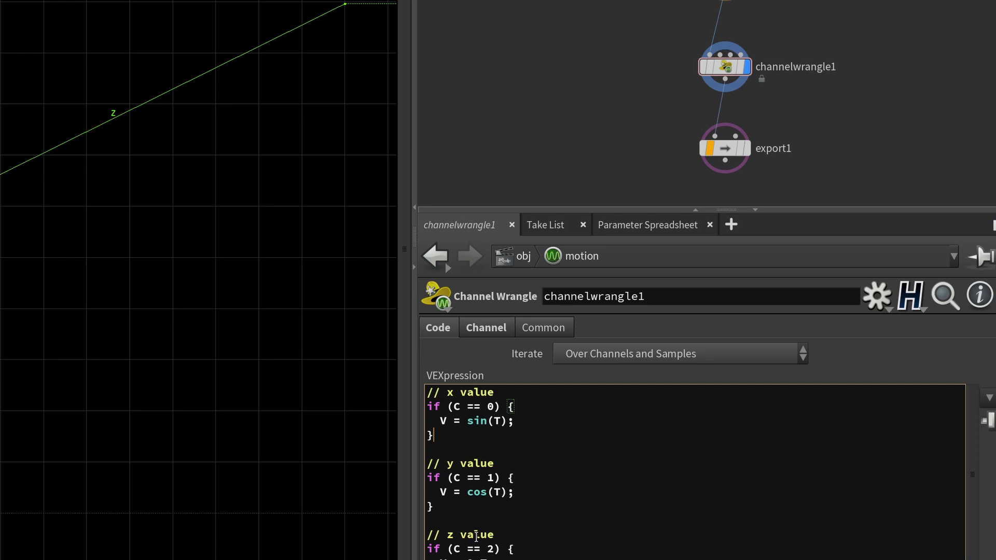
Select the x block's == comparison and sin call, then move to the z condition line
double_click(484, 410)
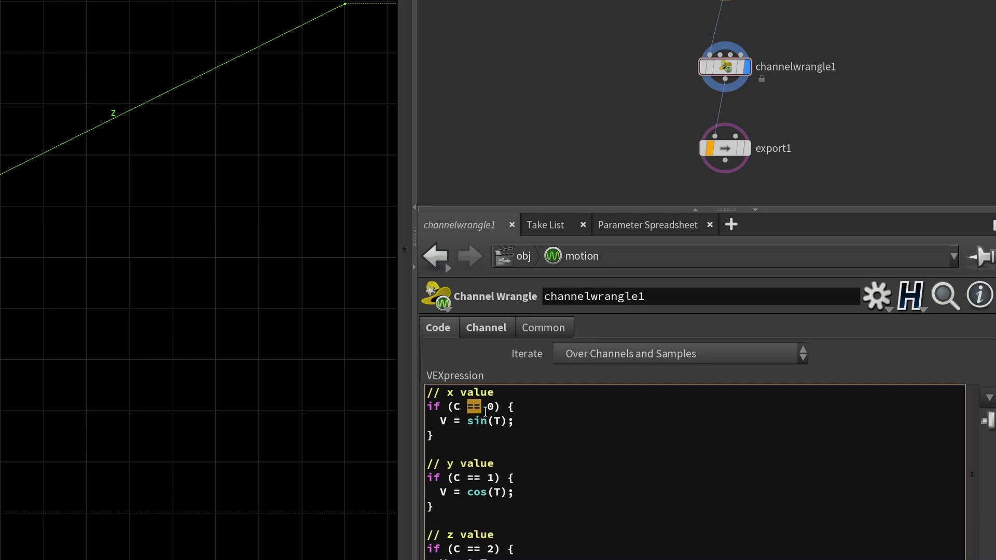
click(479, 423)
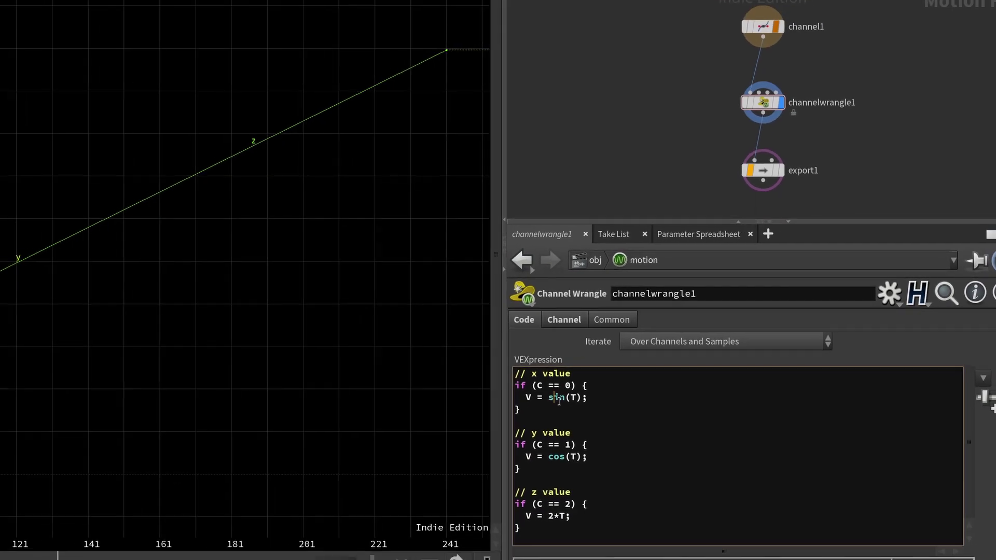
double_click(556, 397)
click(553, 445)
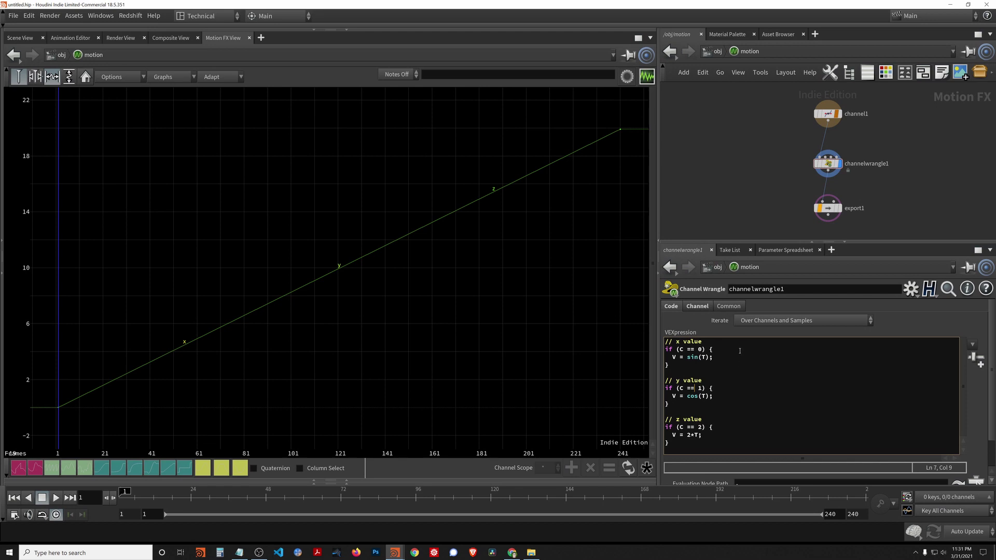
Apply the wrangle code and confirm x and y plot as sine and cosine beside the rising z
click(732, 178)
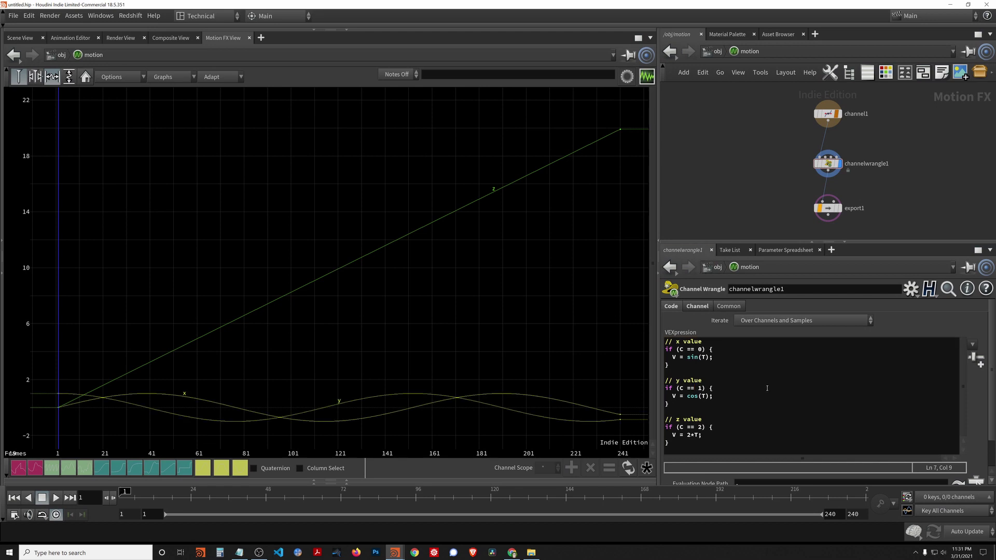
click(765, 383)
click(740, 195)
click(687, 396)
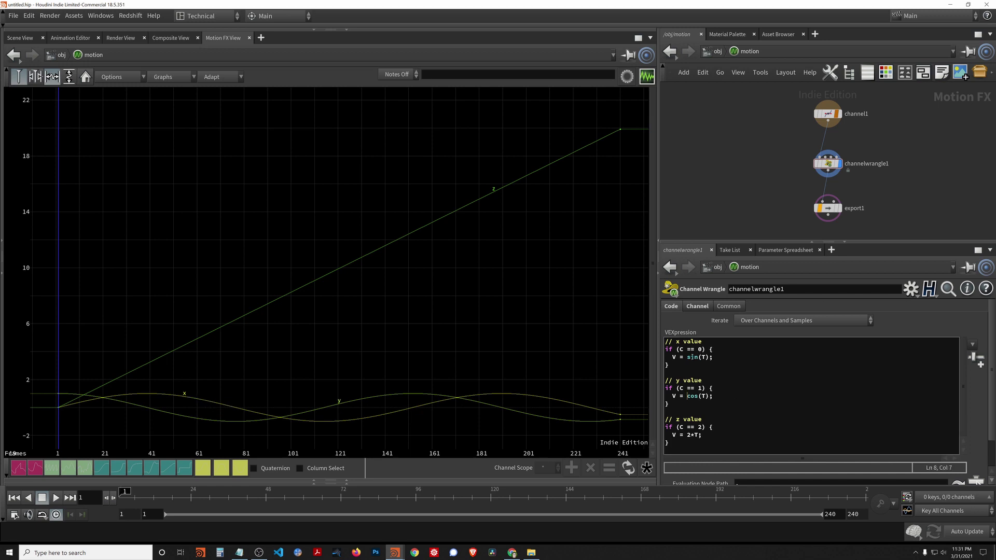
mouse_move(691, 357)
click(731, 362)
Pan and stretch the graph vertically so the sine and cosine waves fill the view between -1 and 1
mouse_move(341, 426)
middle_down()
mouse_move(242, 278)
mouse_move(313, 280)
mouse_move(365, 351)
mouse_move(334, 374)
mouse_move(342, 377)
mouse_move(232, 213)
mouse_move(391, 149)
mouse_move(523, 235)
mouse_move(345, 377)
mouse_move(231, 282)
mouse_move(425, 242)
mouse_move(257, 335)
mouse_move(366, 293)
mouse_move(315, 288)
mouse_move(331, 295)
middle_up()
right_drag(352, 307, 352, 99)
middle_drag(360, 155, 374, 211)
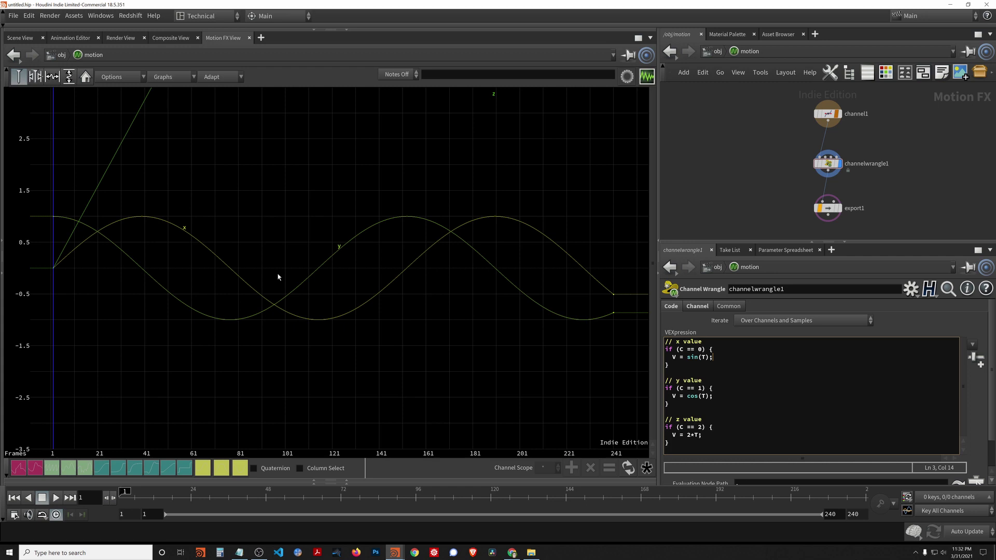
Frame all curves in the graph and show export1's settings
click(87, 78)
click(86, 78)
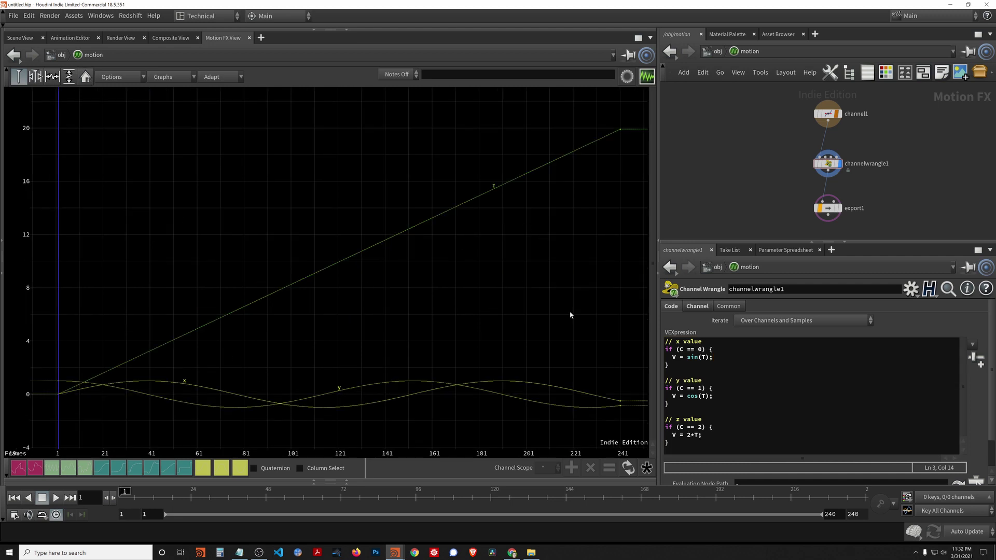
click(826, 221)
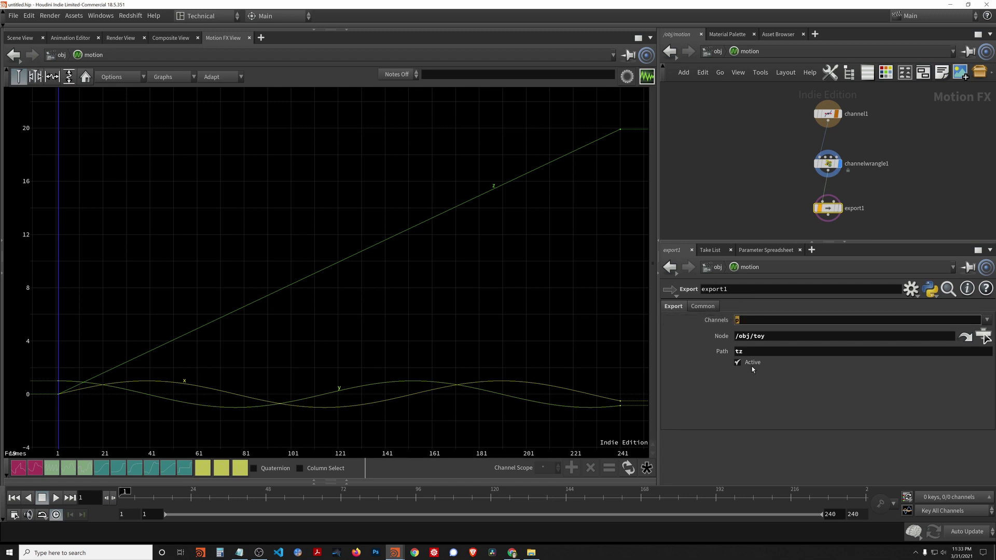
click(777, 186)
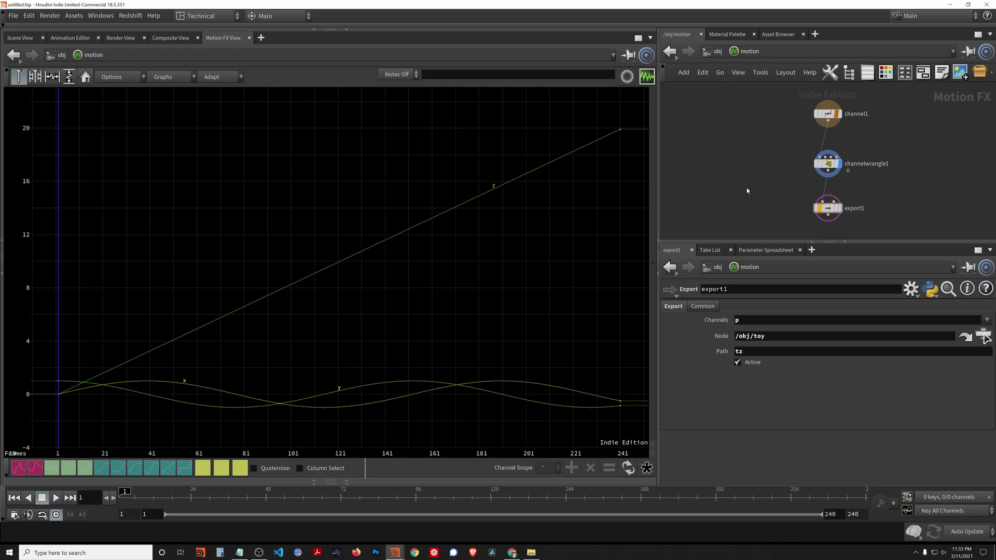
Return to object level in Scene View, play the animation, then rewind to frame 1
key(u)
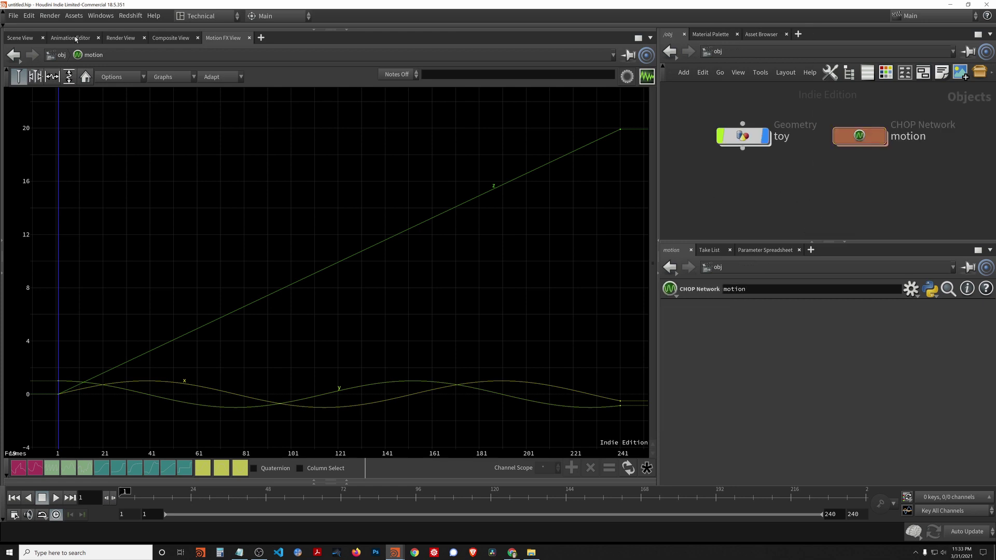
click(23, 40)
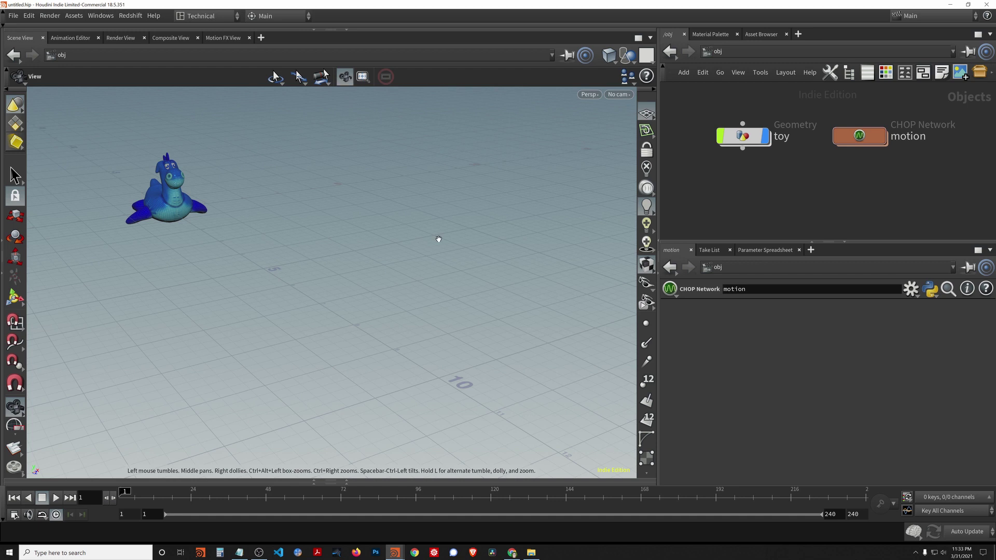
key(Up)
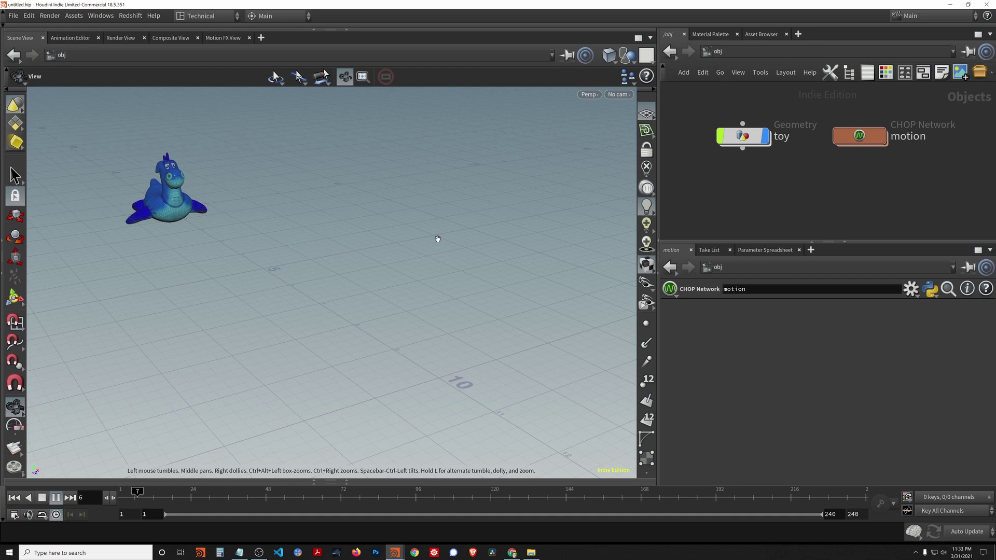
key(ctrl+Up)
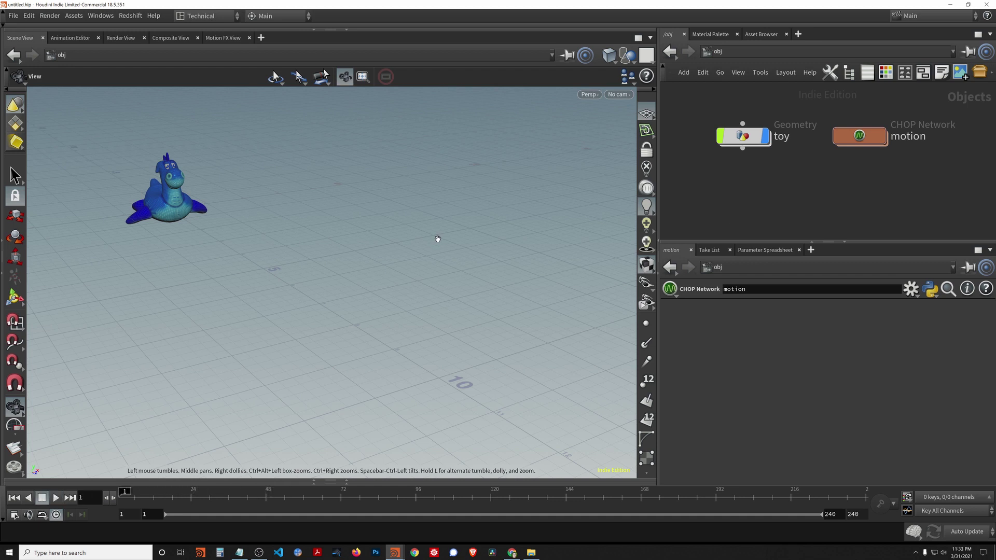
Check the toy's transform parameters, then enter the motion network to edit export1's Channels and Path
click(754, 139)
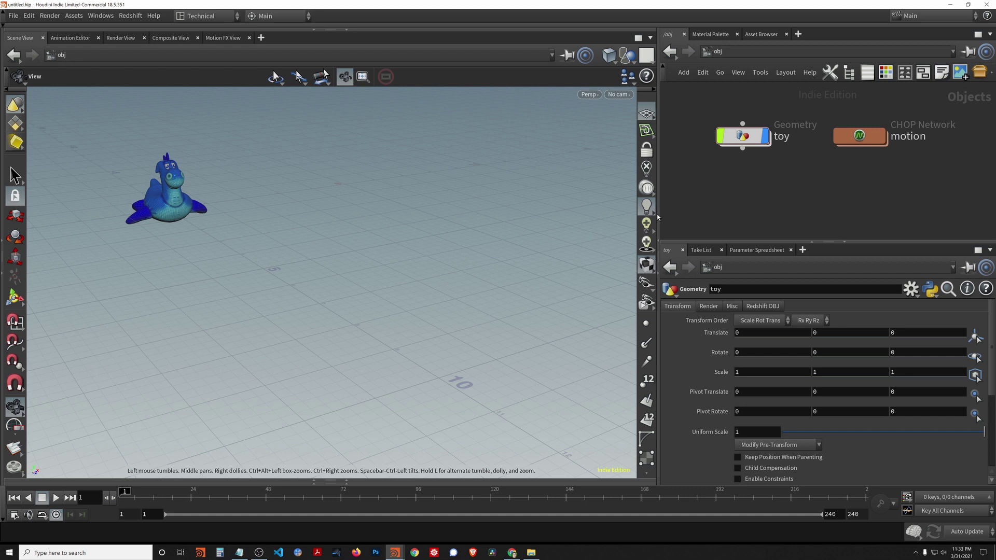
double_click(859, 135)
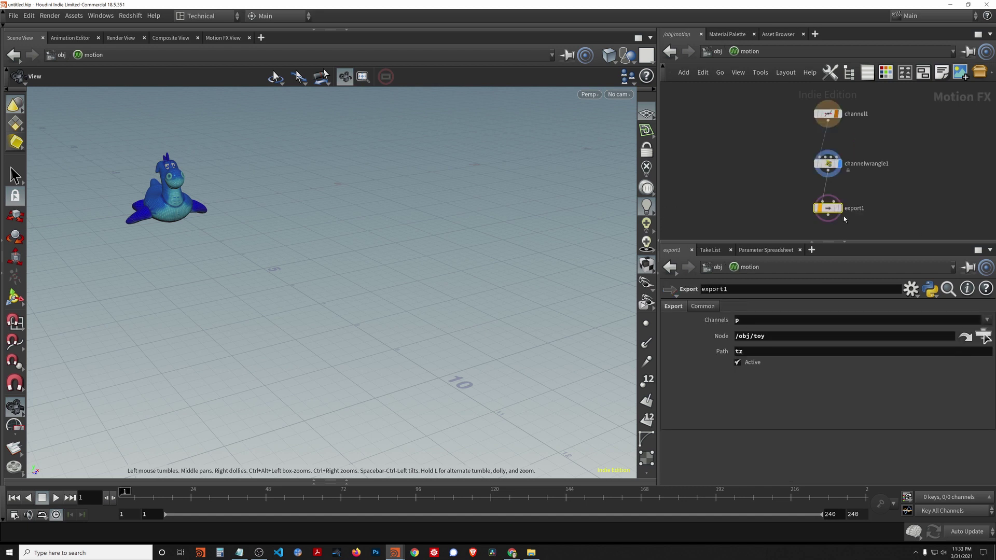
click(741, 320)
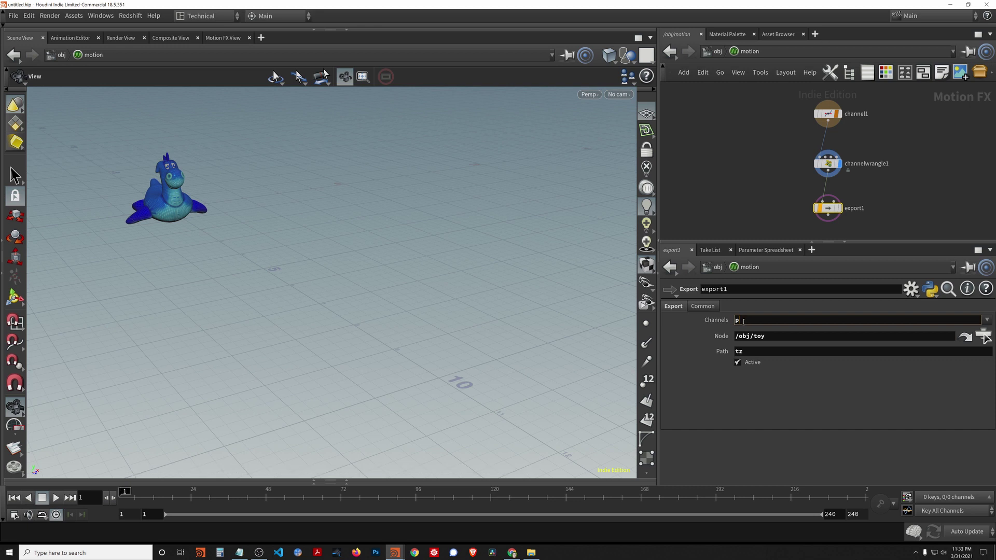
click(757, 352)
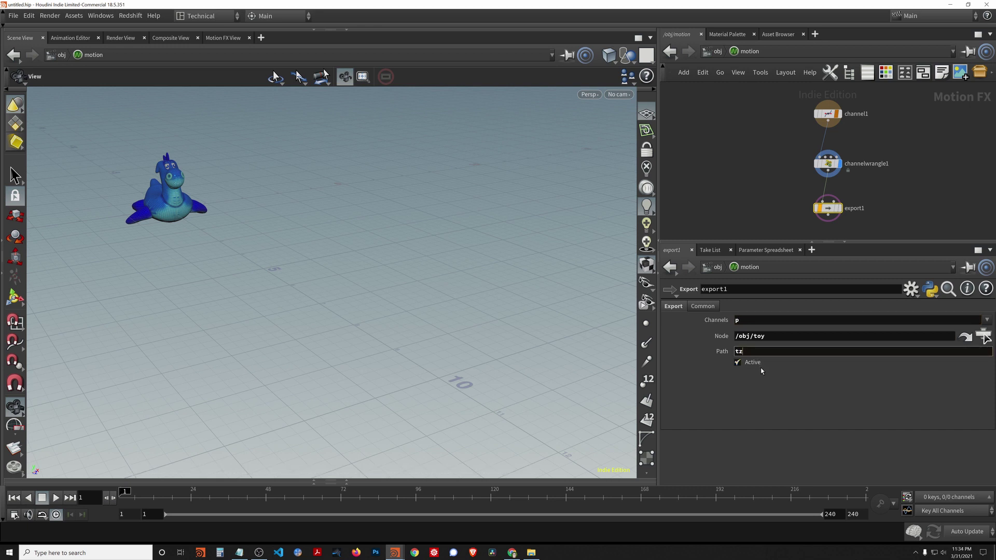
Set export1's Channels to 'x y z'
double_click(738, 320)
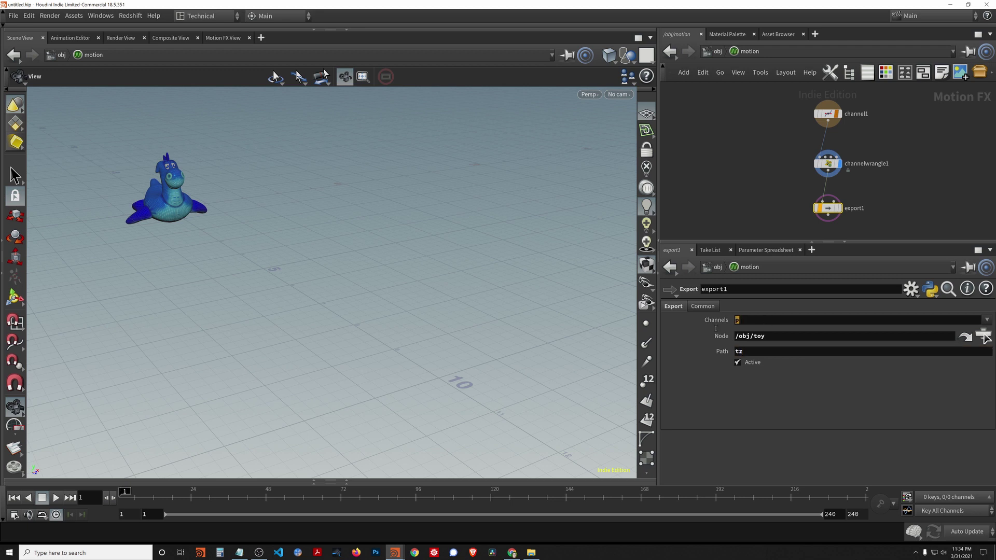
key(BackSpace)
key(Return)
click(988, 321)
click(983, 332)
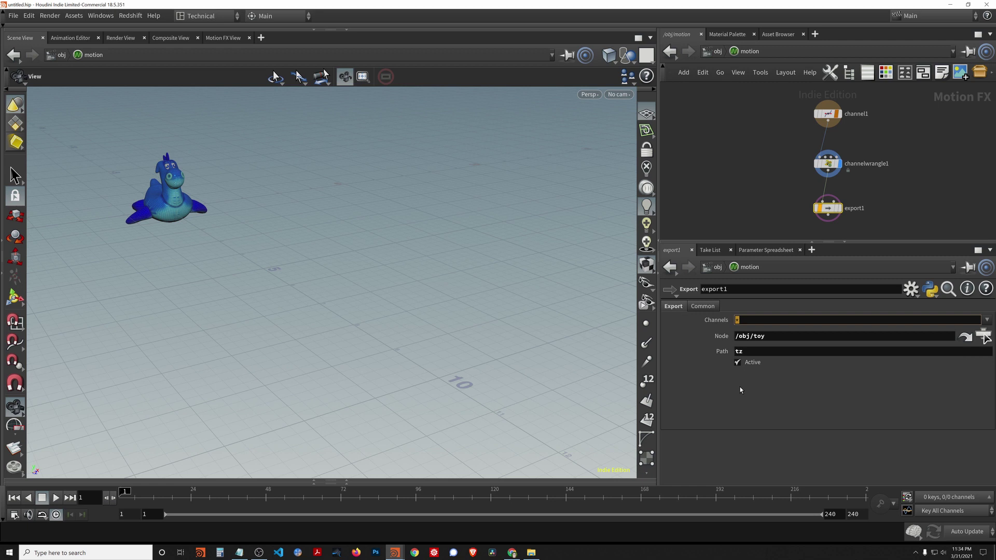
text(x y z)
key(Return)
Set export1's Path to 'tx ty tz' and deselect the node
click(753, 350)
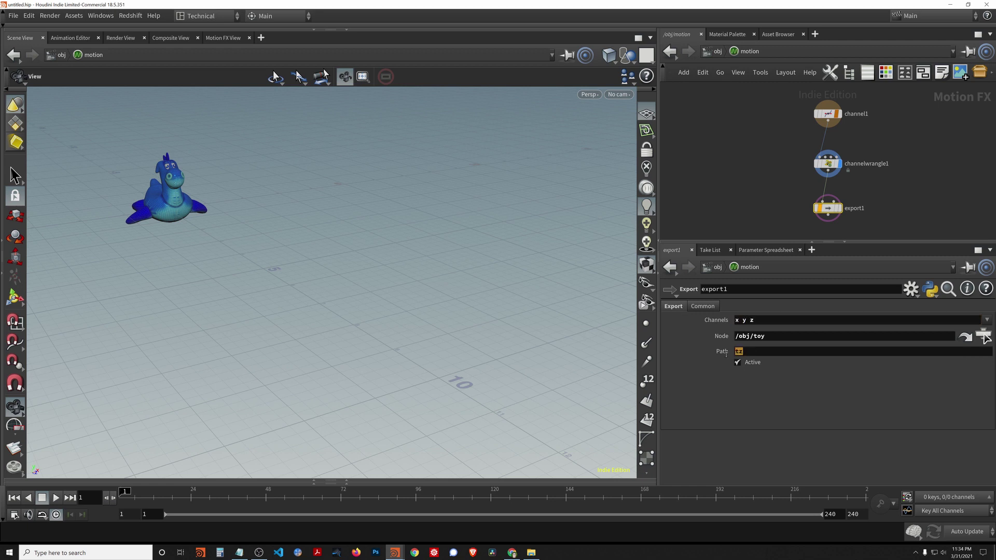
text(tx ty tz)
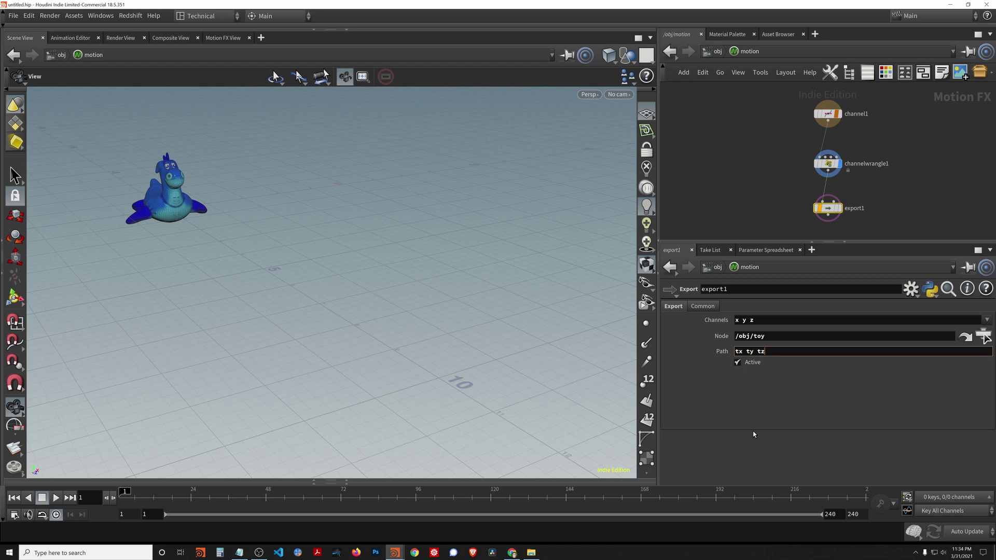
key(Return)
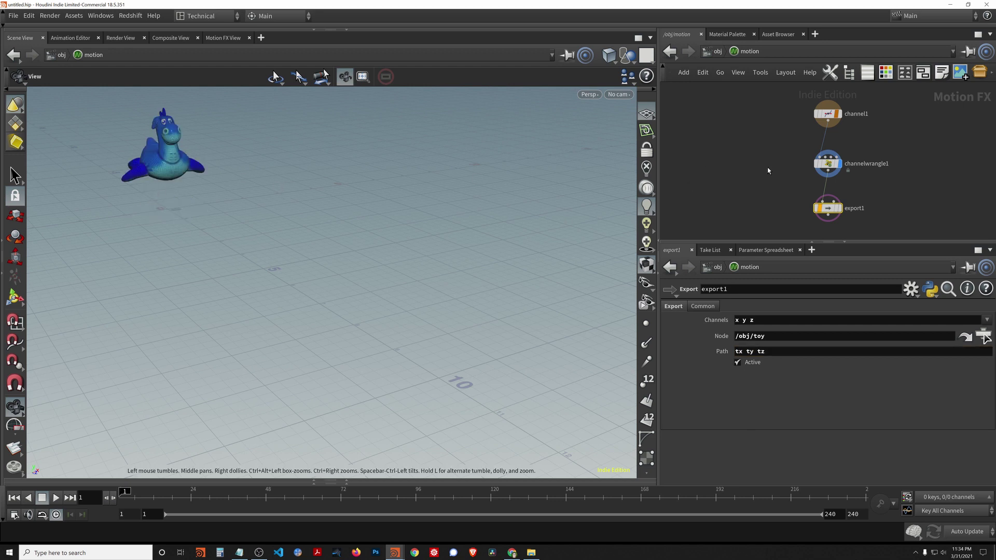
click(751, 160)
Preview the toy's animation at object level, then open the motion network maximized to fill the window
key(u)
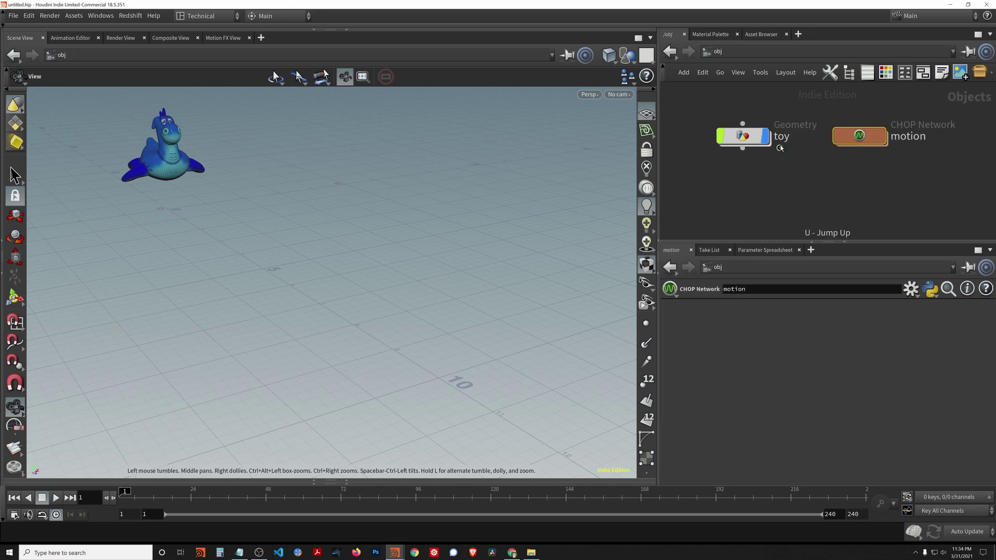
click(778, 168)
key(Up)
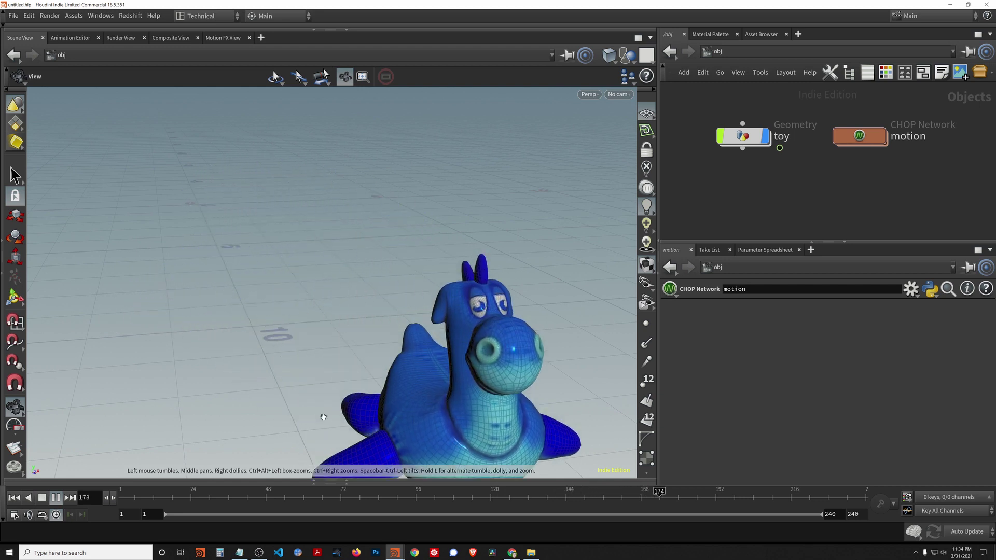
drag(285, 311, 380, 236)
key(ctrl+Up)
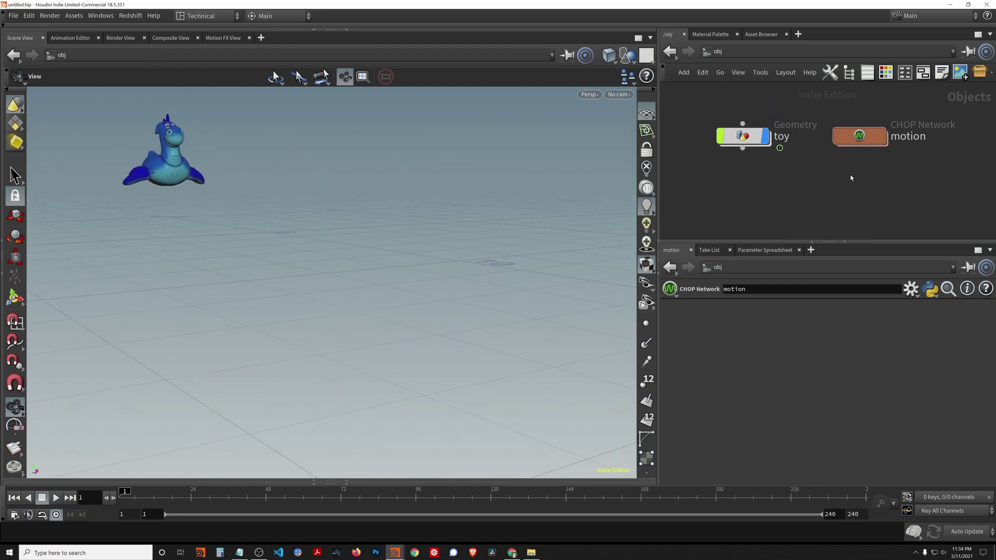
double_click(859, 135)
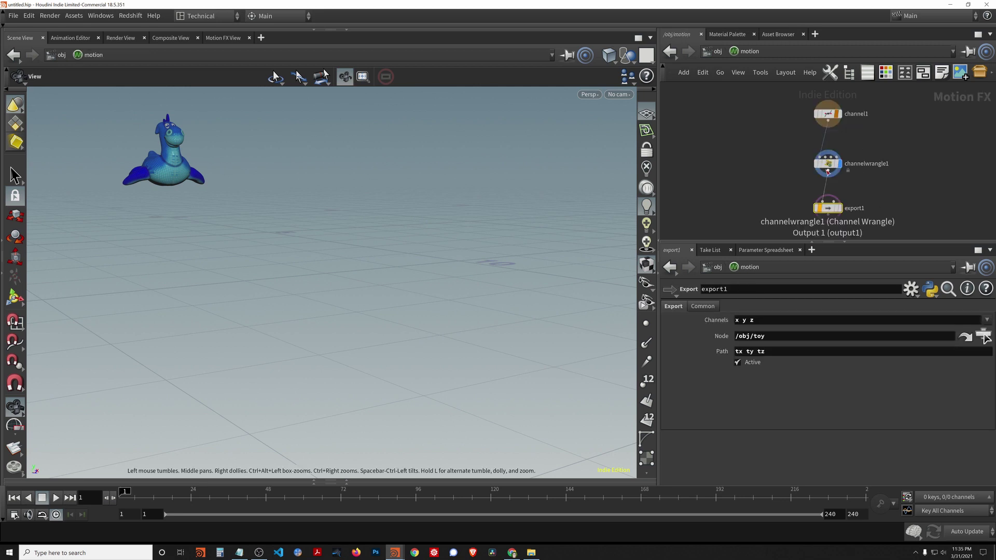
key(ctrl+b)
Add 'float r = 2.5;' as the first line of channelwrangle1's code
key(h)
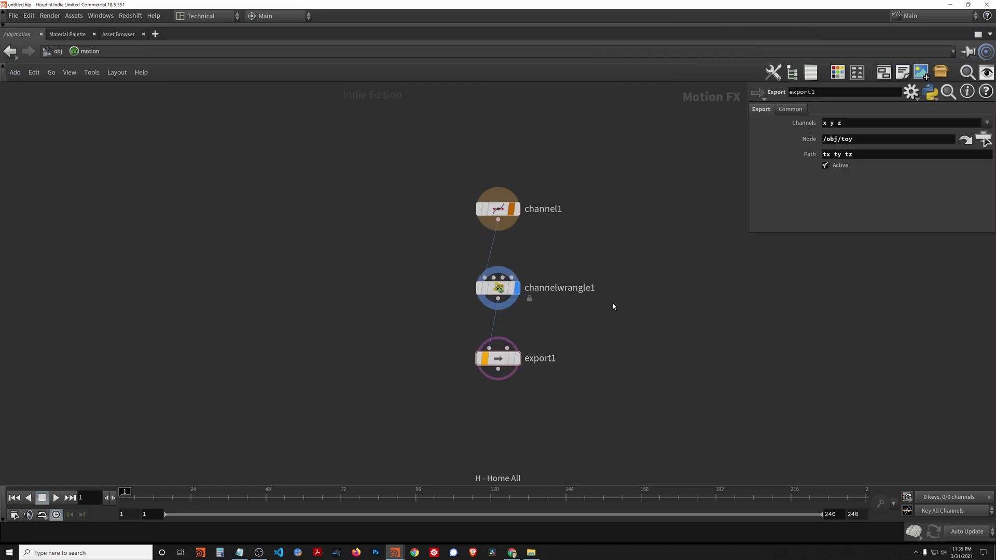
click(498, 288)
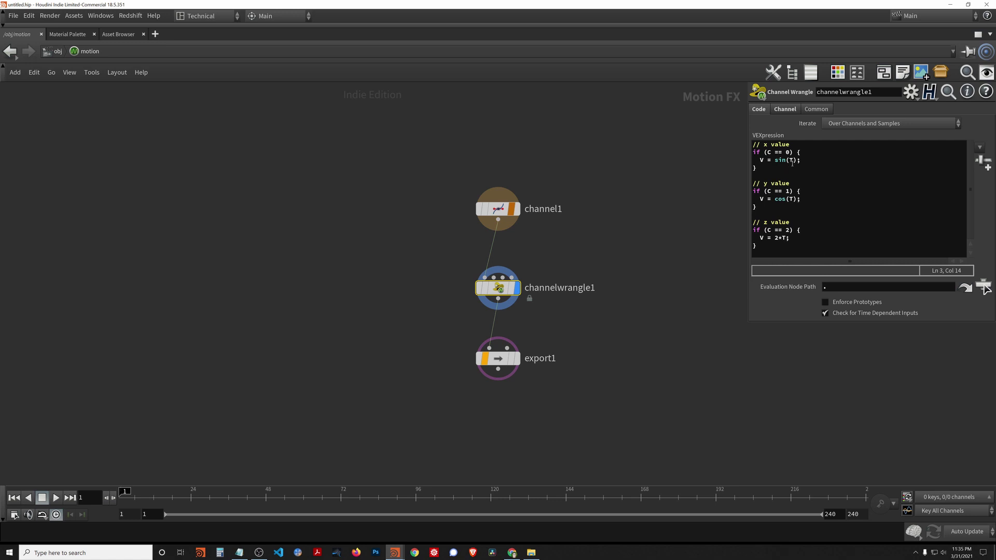
key(Left)
key(Left)
key(Left)
key(Left)
key(Right)
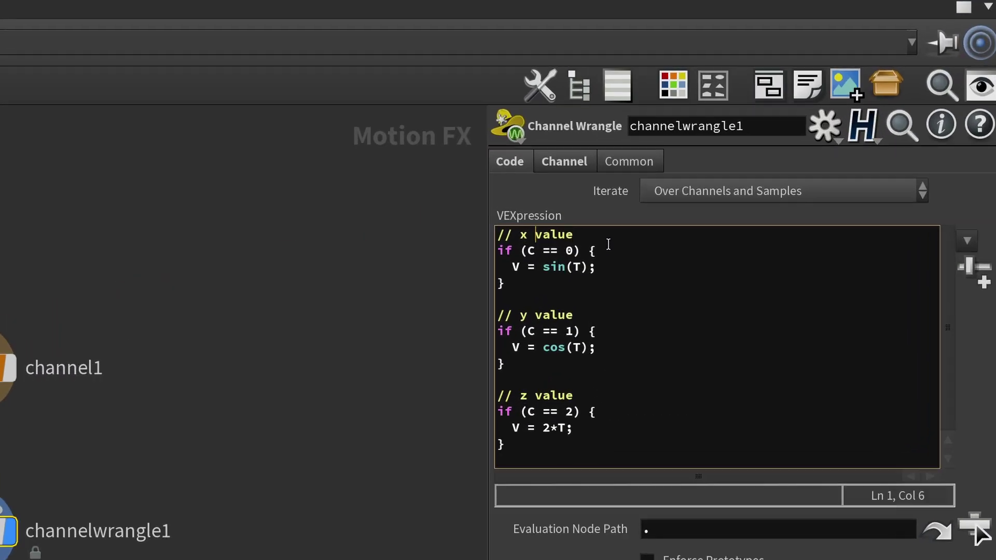
key(ctrl+Home)
key(Return)
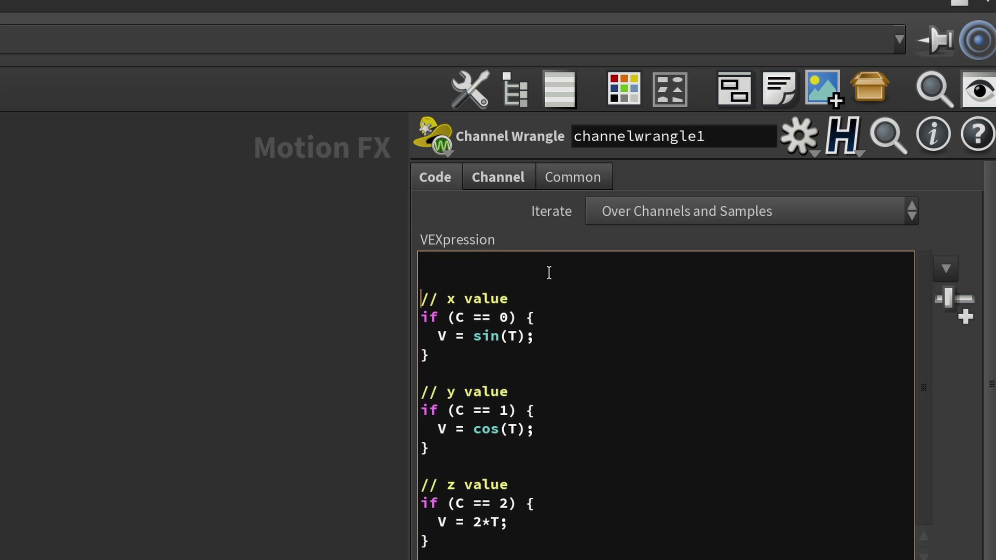
key(Up)
text(float r = 2.5;)
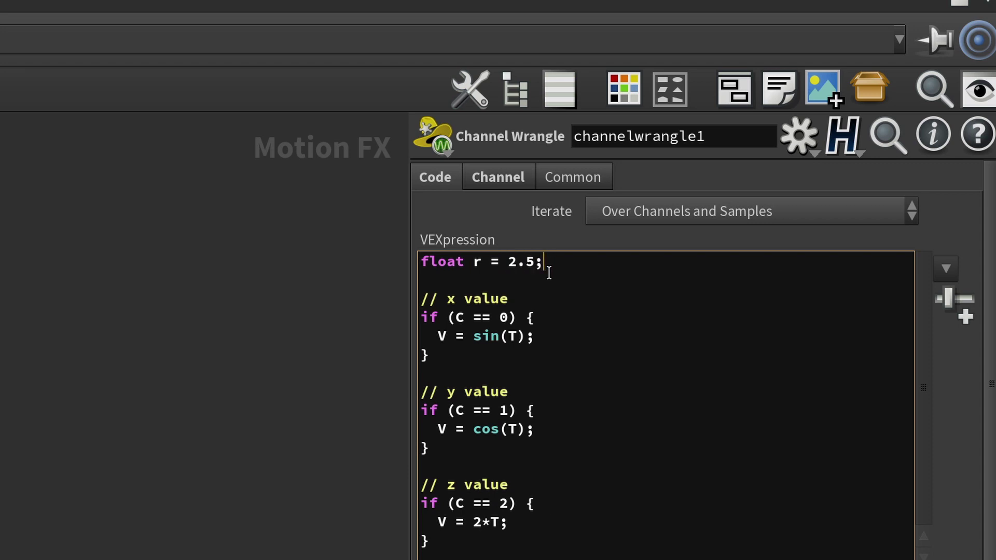
Change sin(T) and cos(T) to sin(r*T) and cos(r*T)
click(509, 337)
text(*)
click(508, 429)
text(r*)
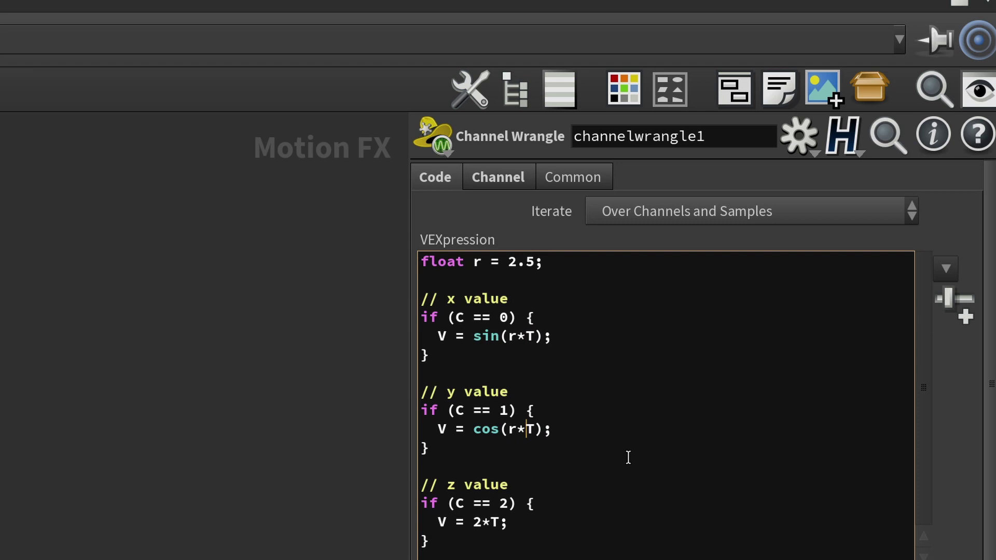
key(Down)
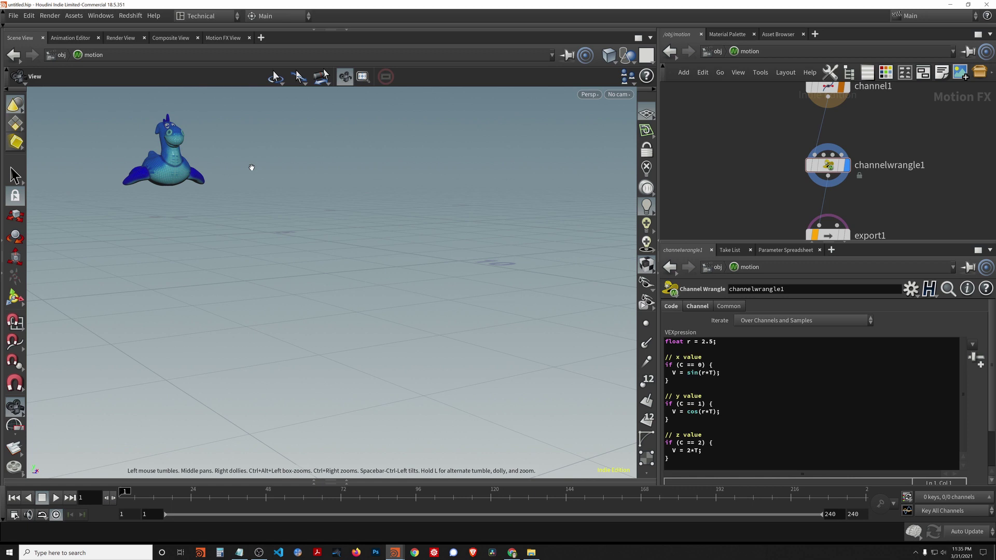
Play the animation to preview the faster spiral
key(Up)
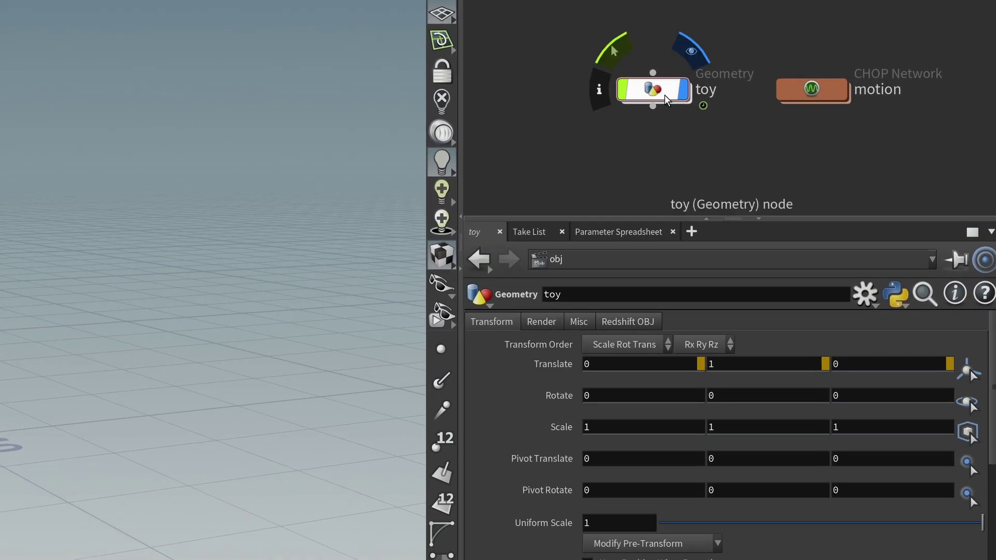
Select the toy and confirm Translate X reads 'Overridden by /obj/motion/export1'
click(652, 89)
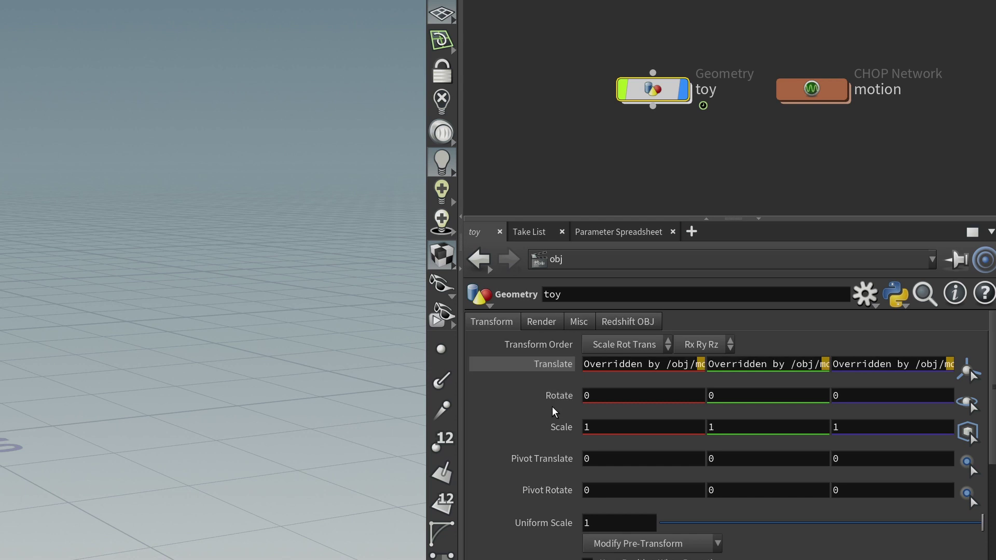
click(612, 365)
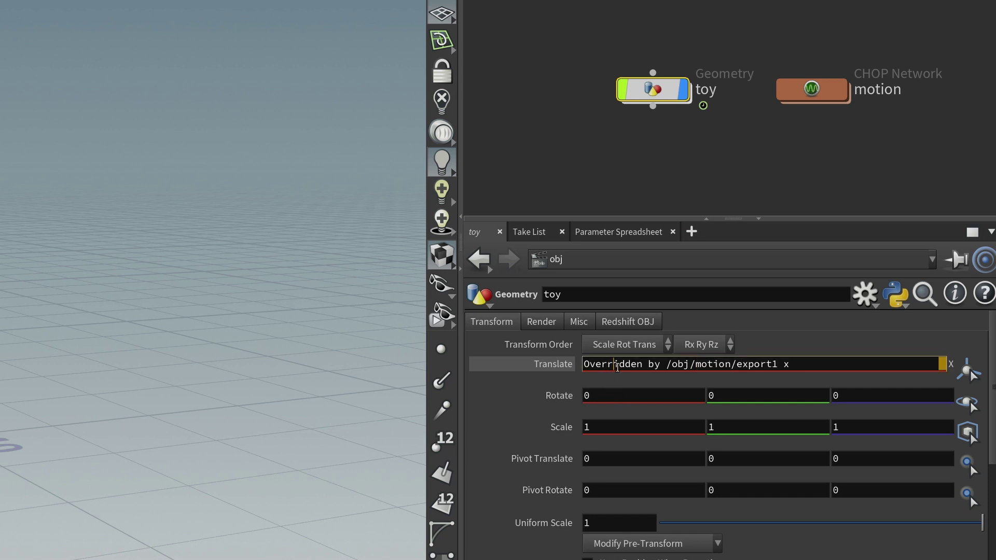
drag(669, 364, 780, 364)
double_click(787, 364)
click(776, 330)
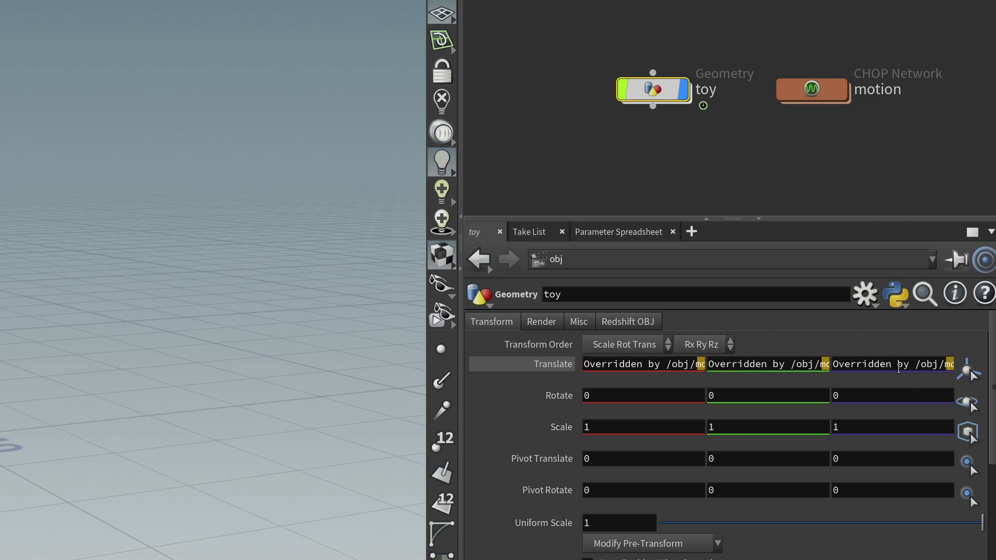
Confirm Translate Z is likewise overridden by export1's z channel
click(898, 365)
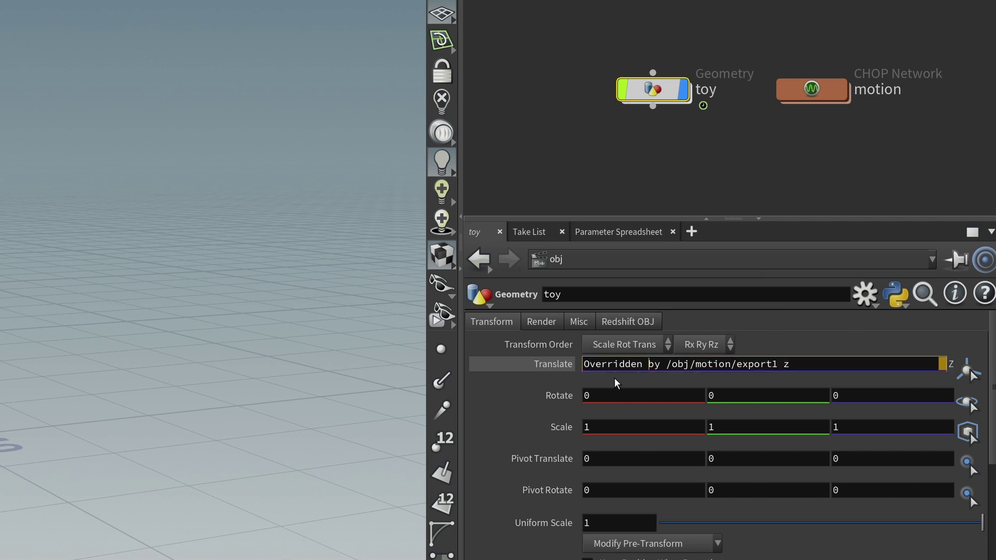
drag(667, 364, 778, 364)
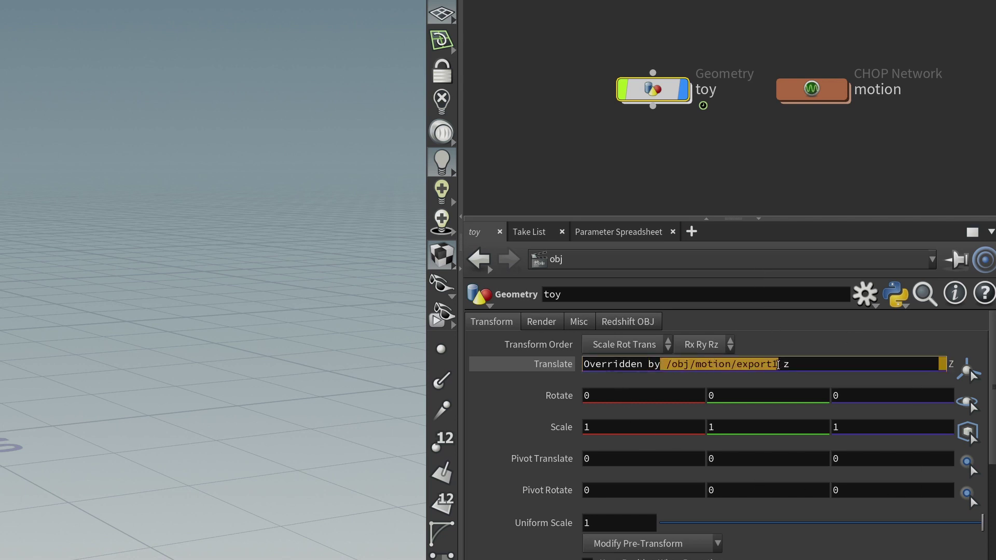
click(787, 364)
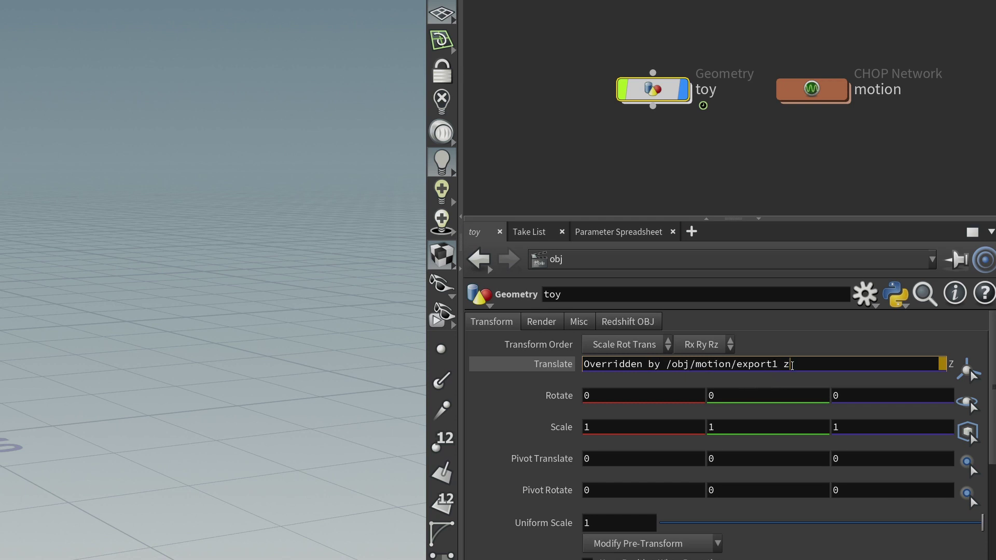
double_click(787, 365)
key(Return)
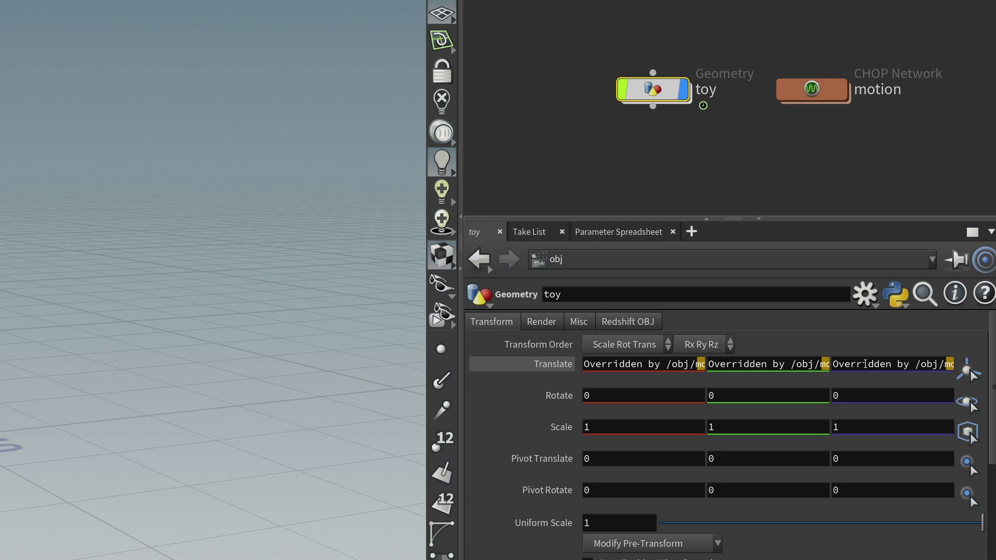
Jump from the Translate parameter's Motion FX menu to the motion network driving it
right_click(864, 363)
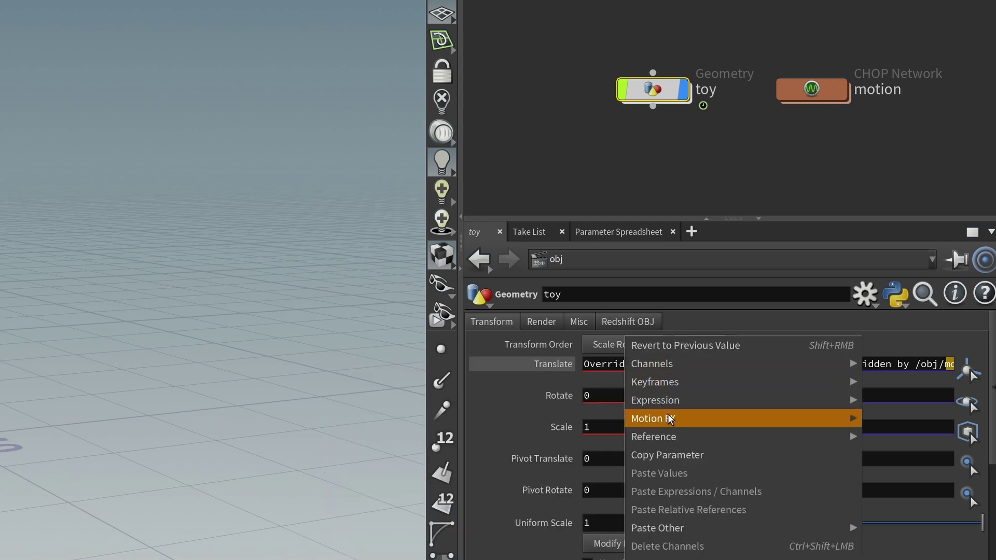
mouse_move(774, 424)
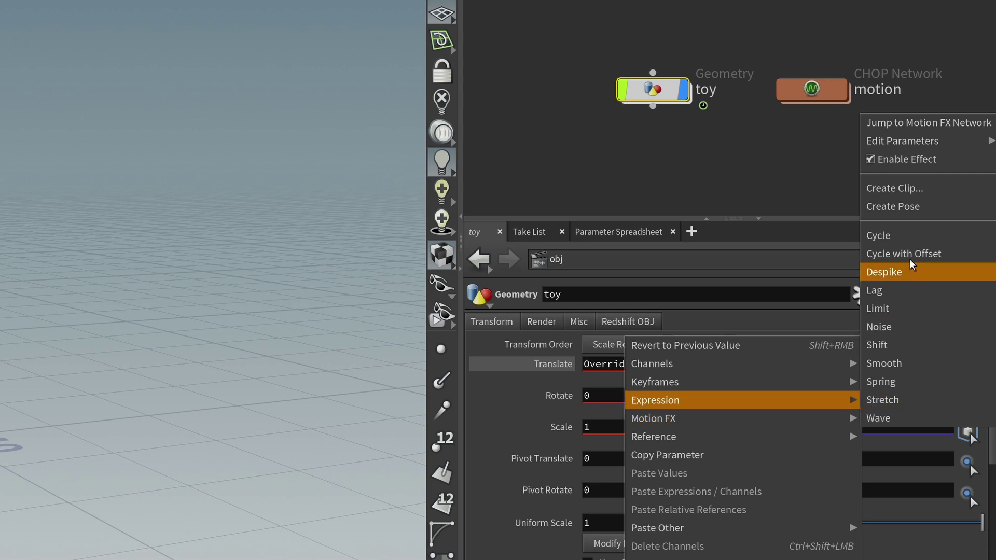
click(907, 123)
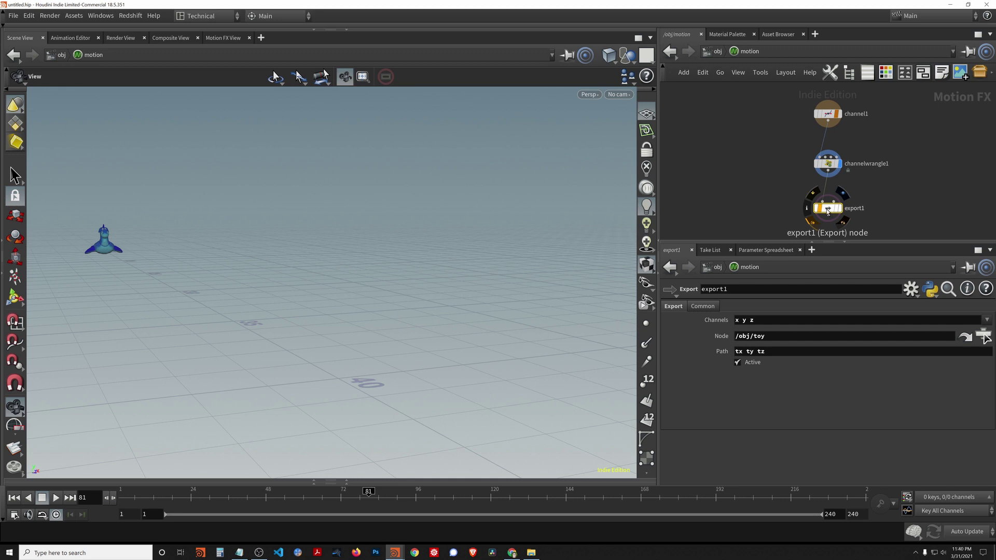
Select export1 and play the animation from frame 1 to watch the faster spiral
click(828, 209)
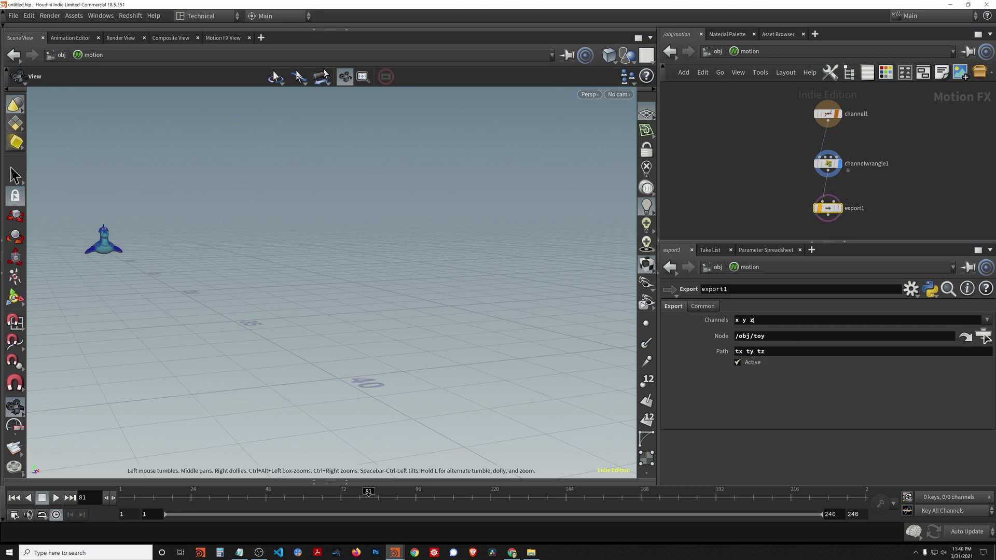
key(ctrl+Up)
key(Up)
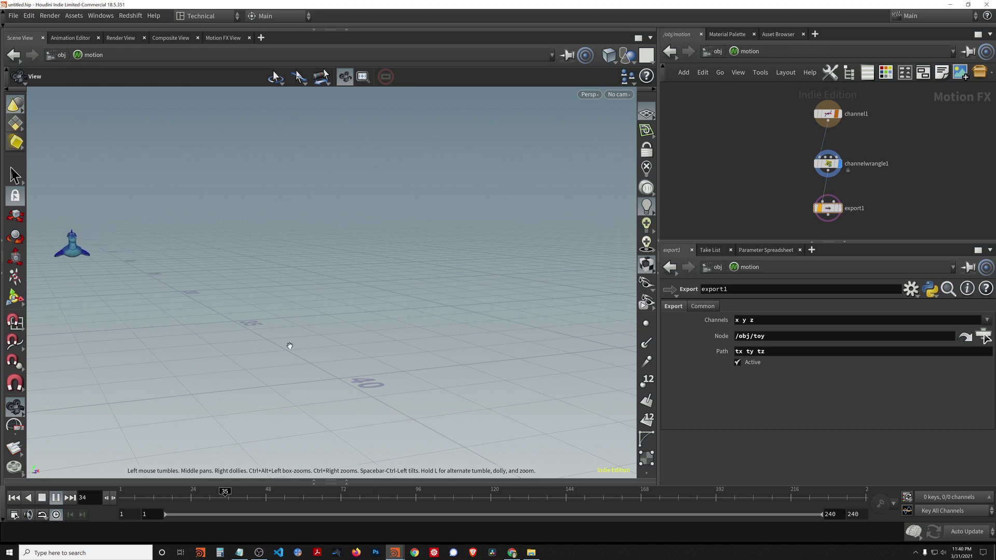